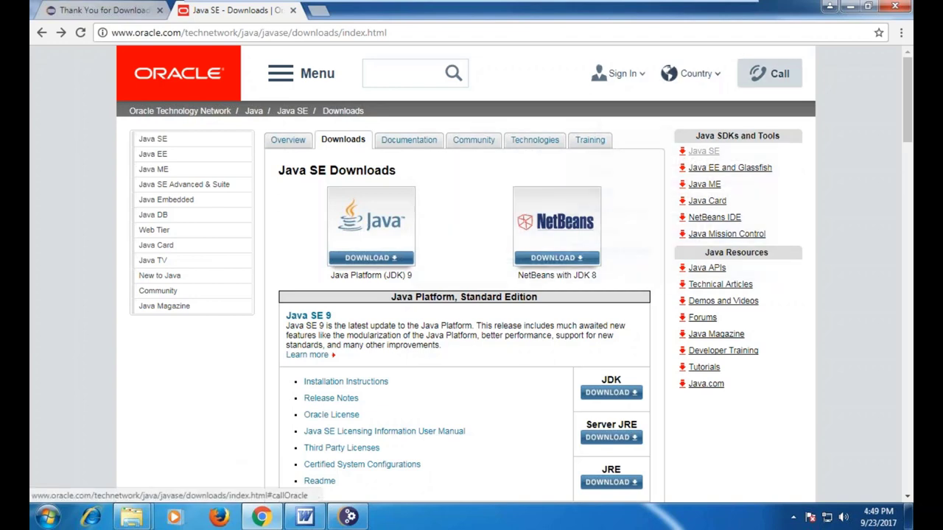
click(618, 73)
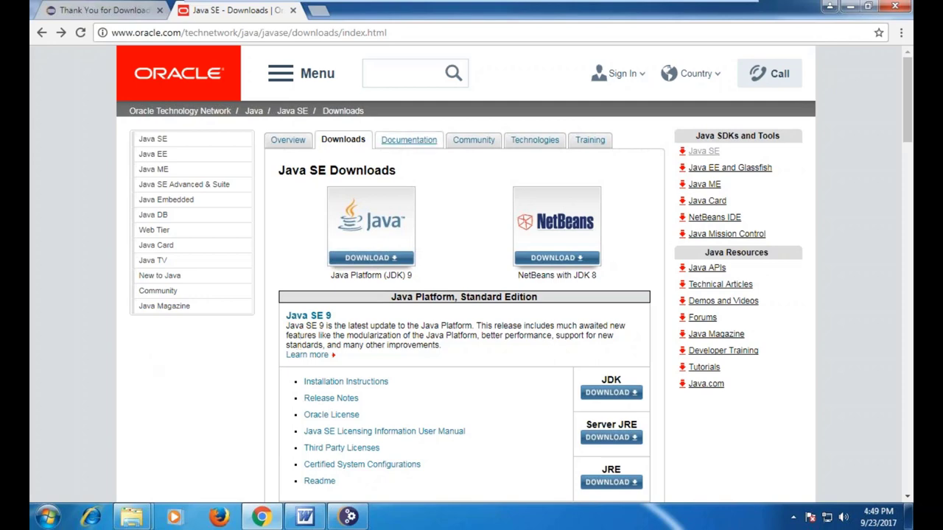
click(851, 8)
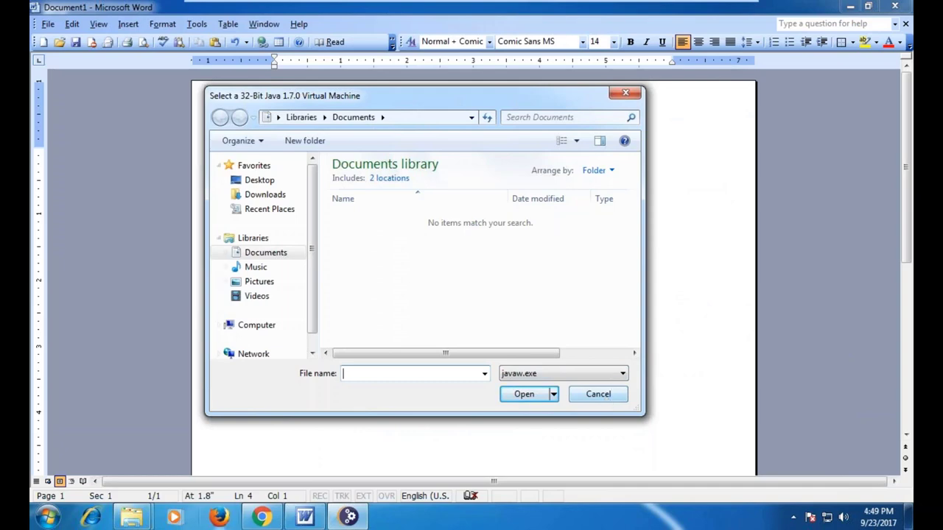
click(263, 519)
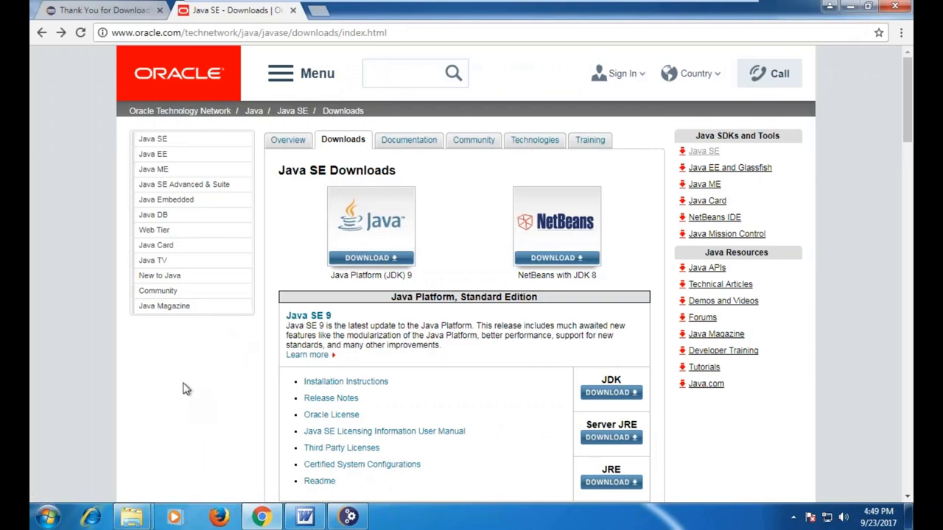
scroll(185, 389, down, 1)
scroll(186, 388, up, 1)
- Try to run the jdk-9_windows-x64_bin installer from the Downloads folder in Windows Explorer
mouse_move(137, 521)
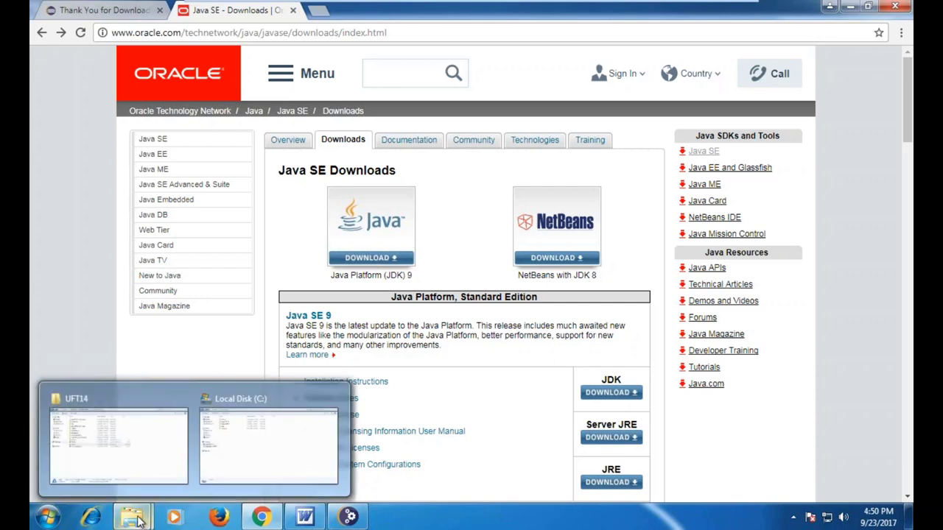
click(232, 414)
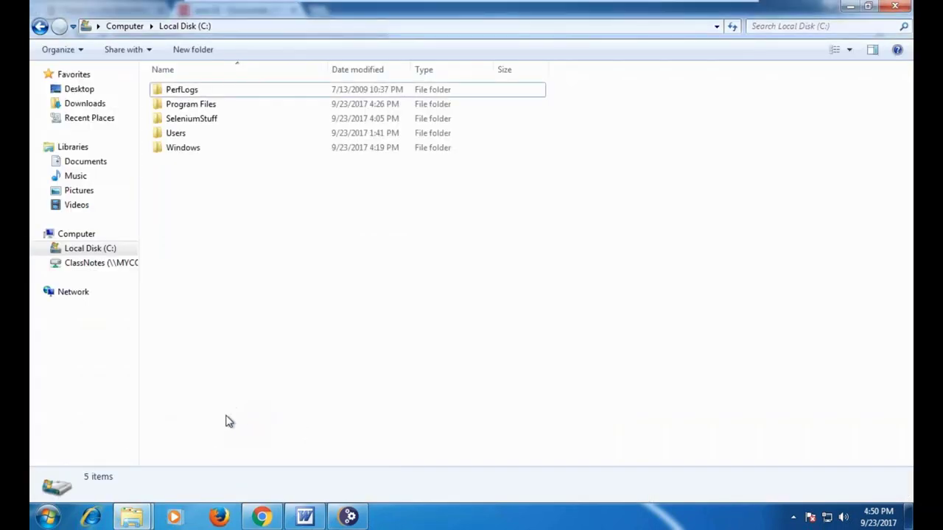
click(86, 105)
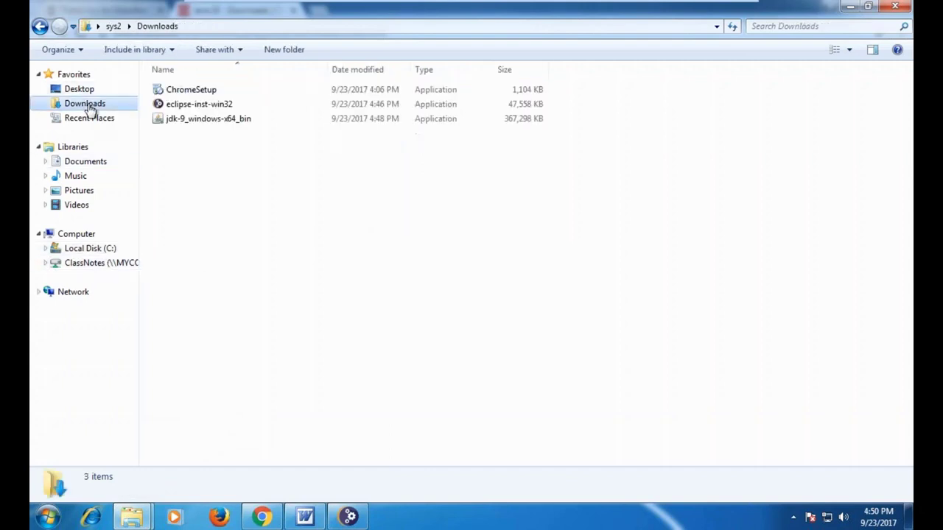
double_click(221, 120)
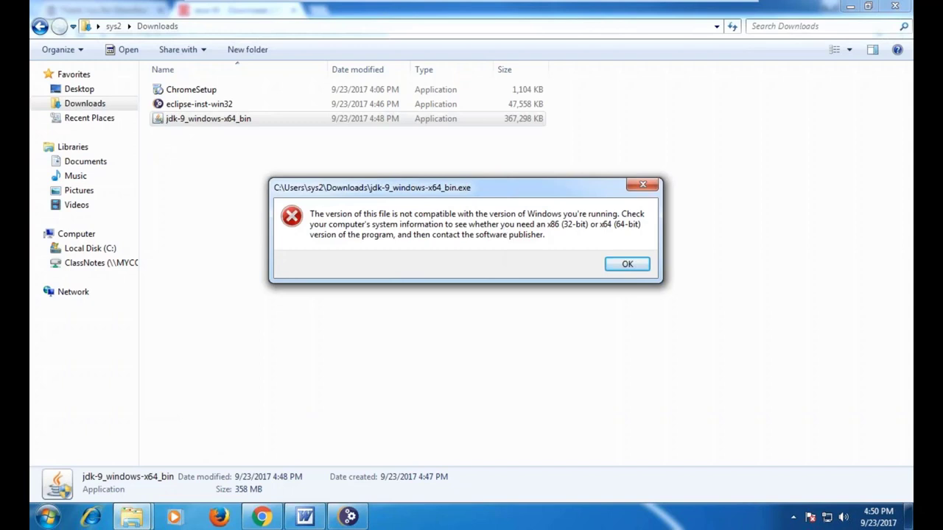
click(627, 271)
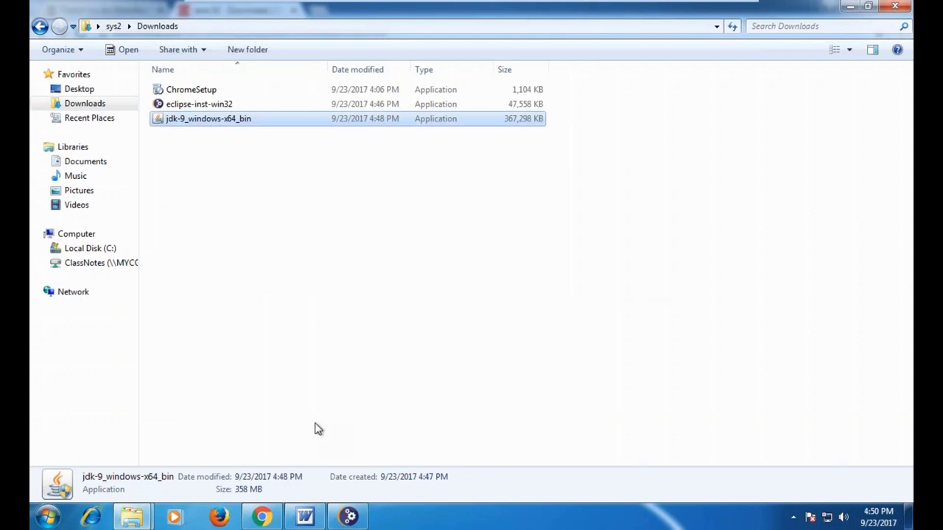
- Switch to Chrome, search Google for "jdk download for windows 7 32 bit" and open Oracle's Java SE Development Kit 8 downloads page
click(262, 518)
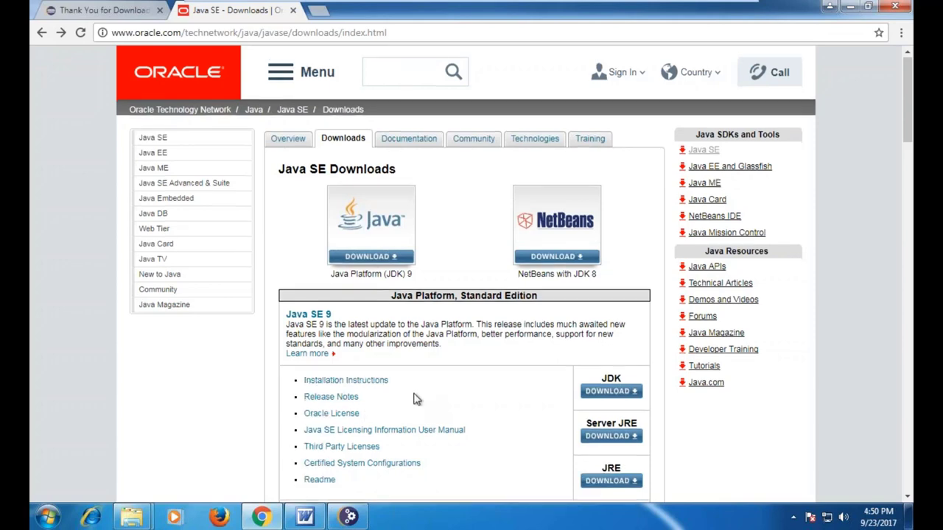
scroll(414, 397, down, 1)
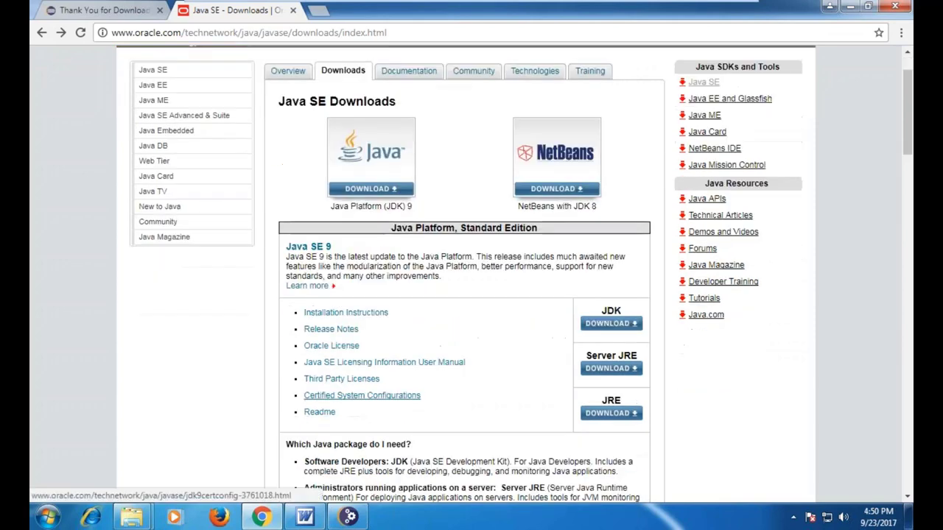
click(43, 33)
click(213, 74)
click(167, 74)
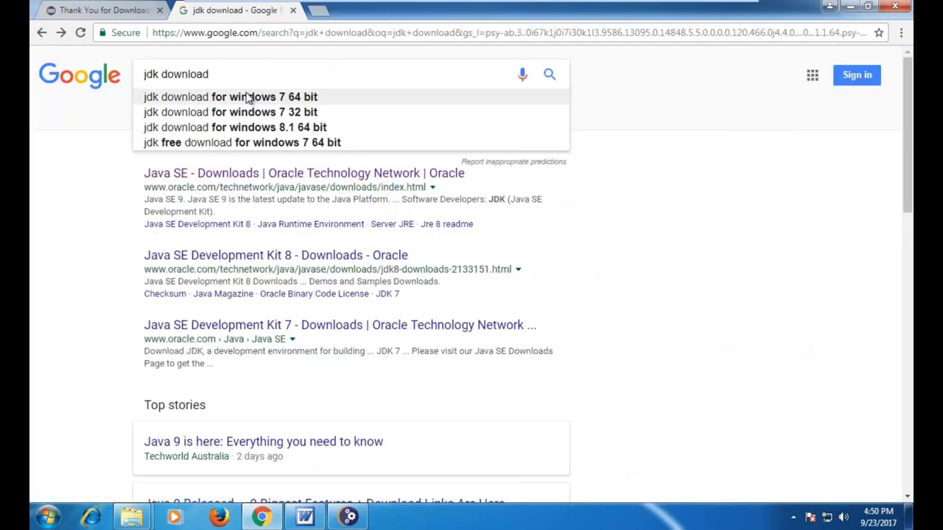
key(Left)
click(258, 112)
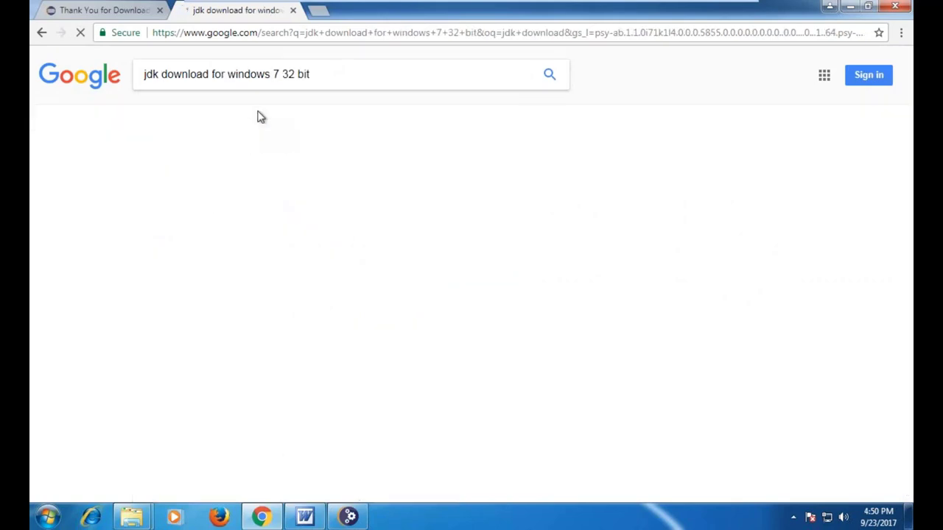
scroll(385, 280, down, 1)
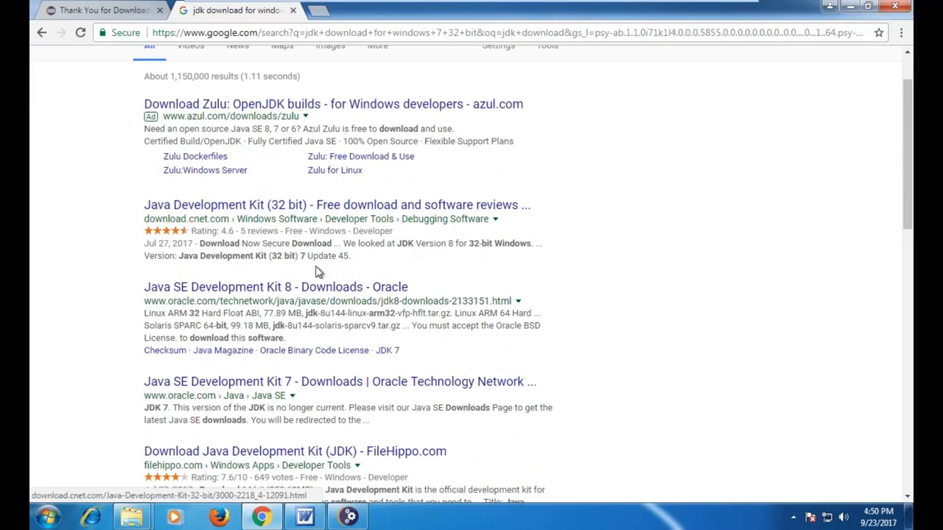
click(239, 288)
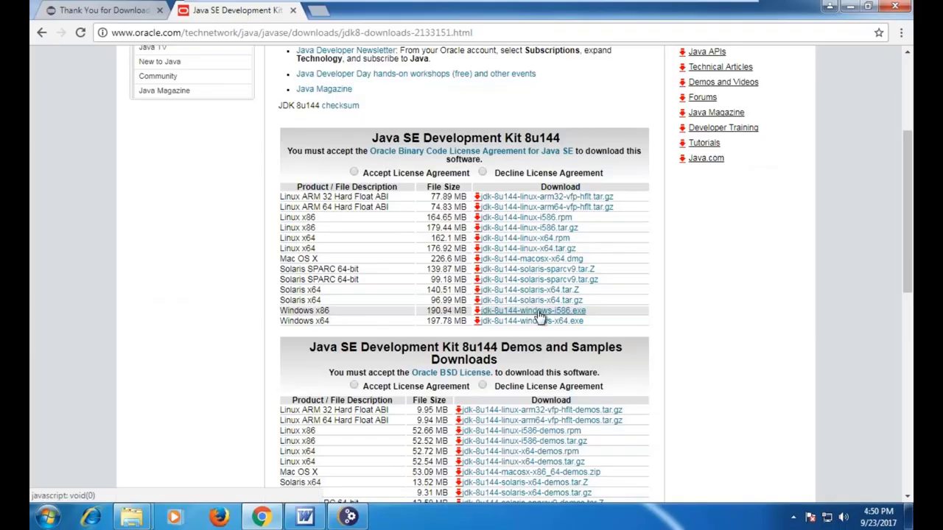
- Accept the JDK 8u144 license agreement and download jdk-8u144-windows-i586.exe, setting it to open when done
click(540, 315)
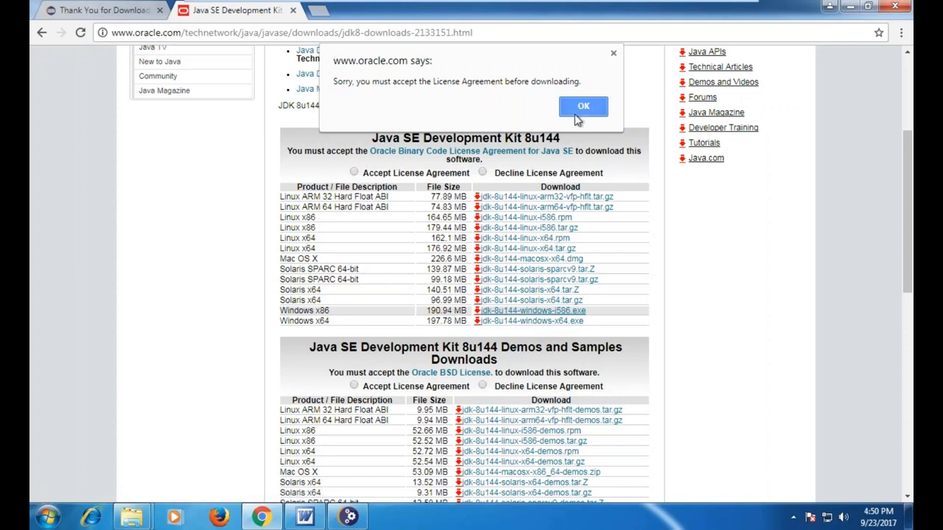
click(578, 120)
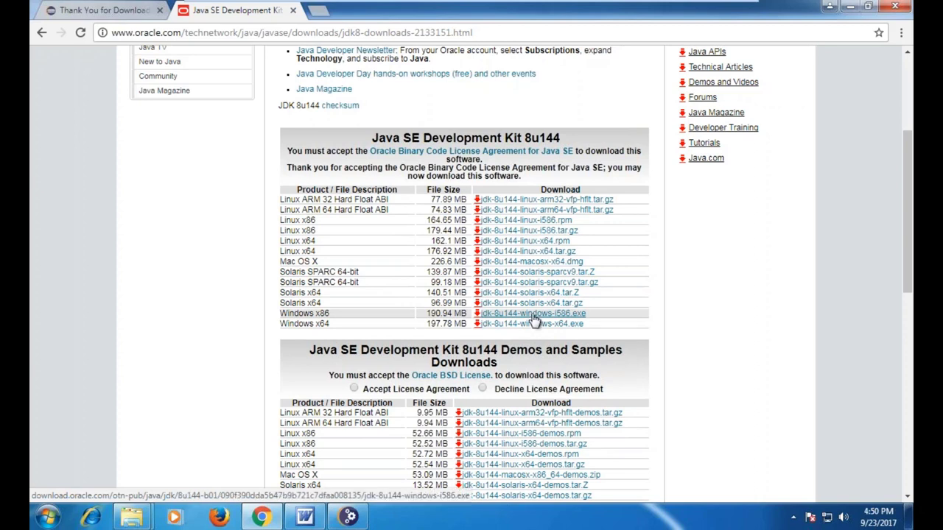
click(533, 316)
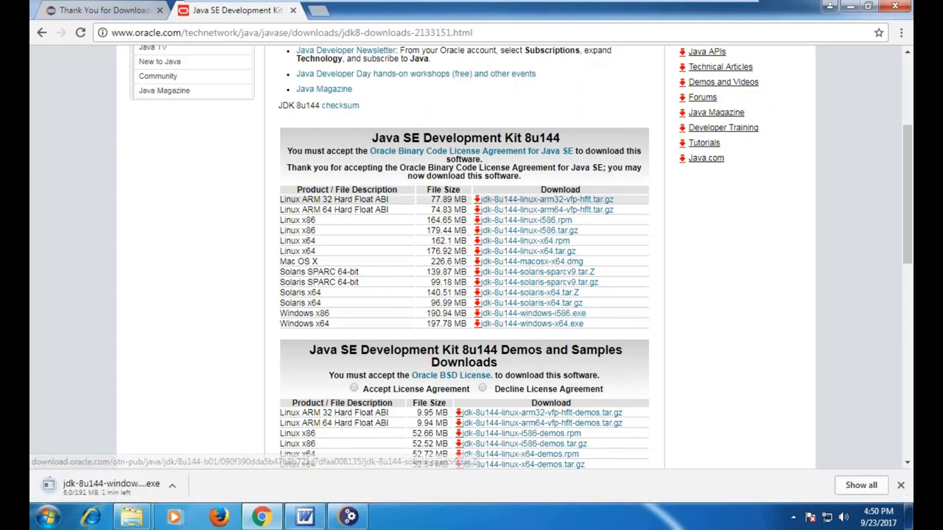
click(180, 488)
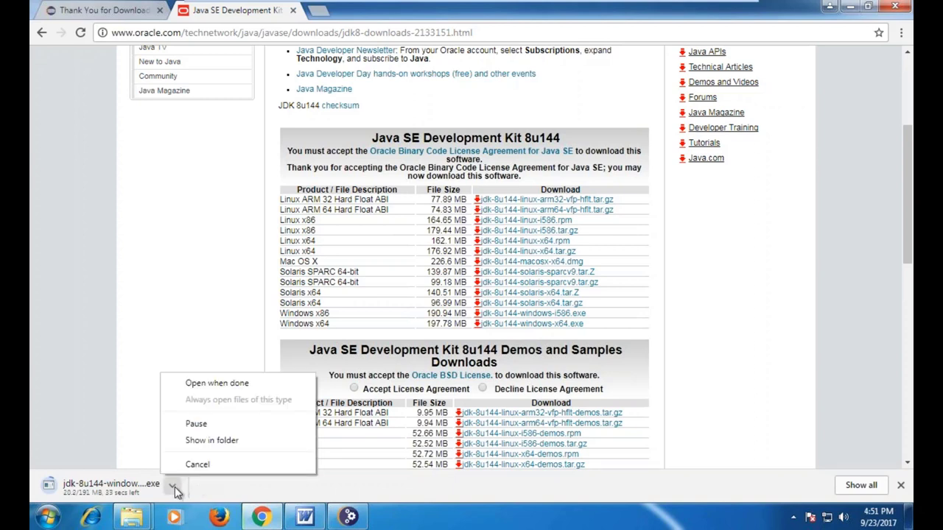
click(221, 385)
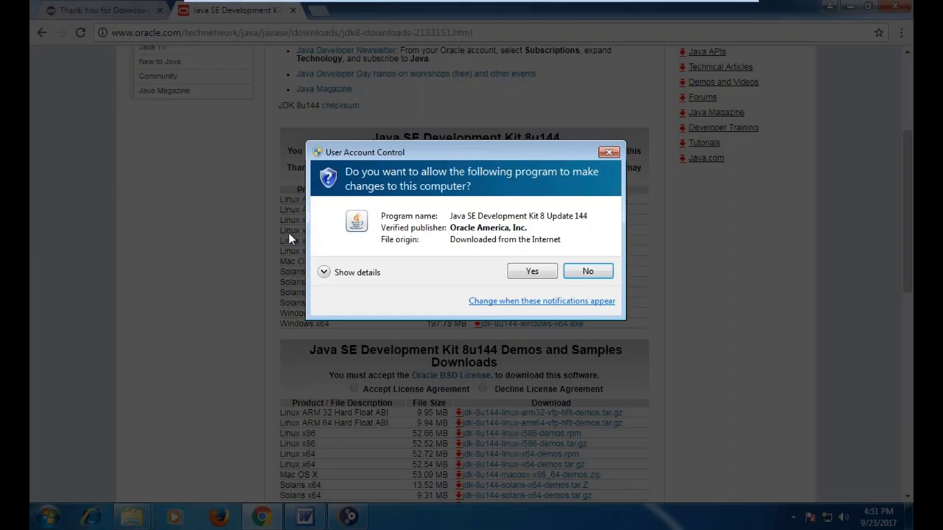
- Allow the Java SE Development Kit 8 Update 144 installer to run and start the installation with the default features and folder
click(531, 274)
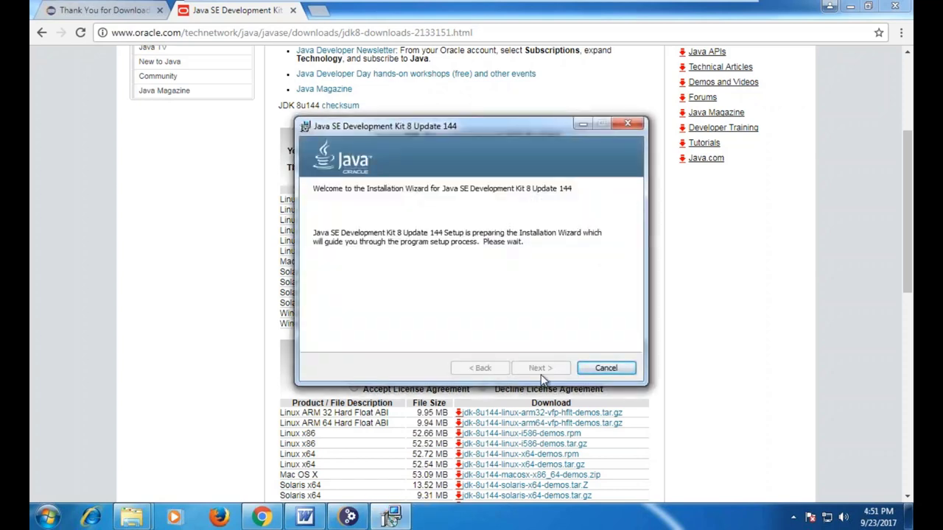
click(539, 372)
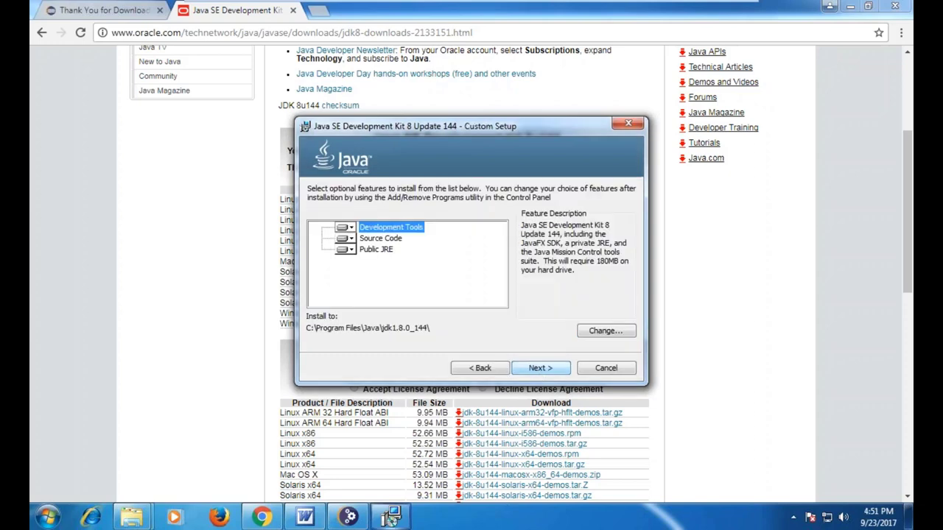
click(539, 370)
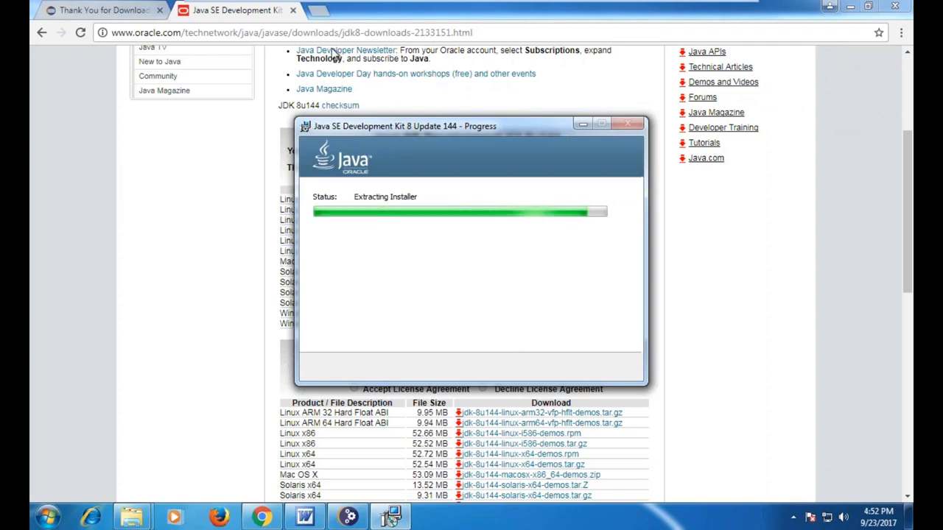
- Open the Google home page in a new browser tab while the JDK installs
click(318, 11)
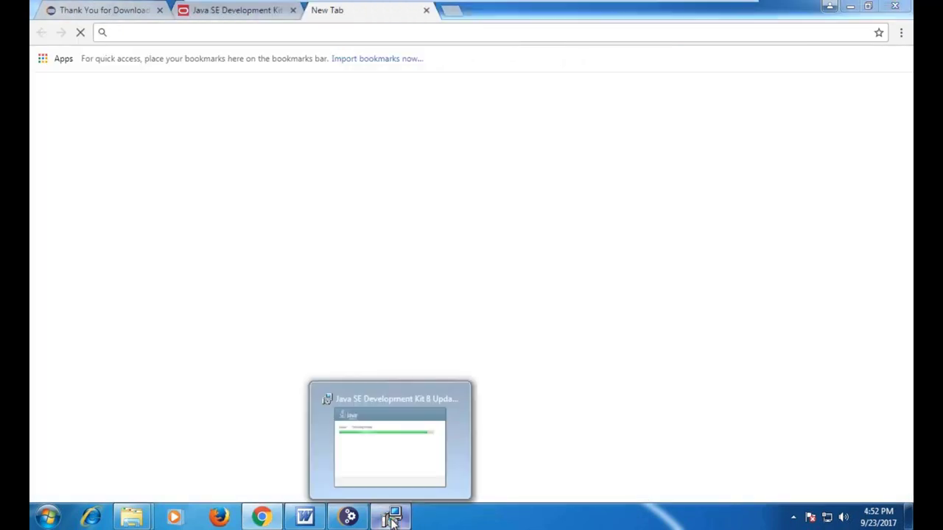
click(392, 522)
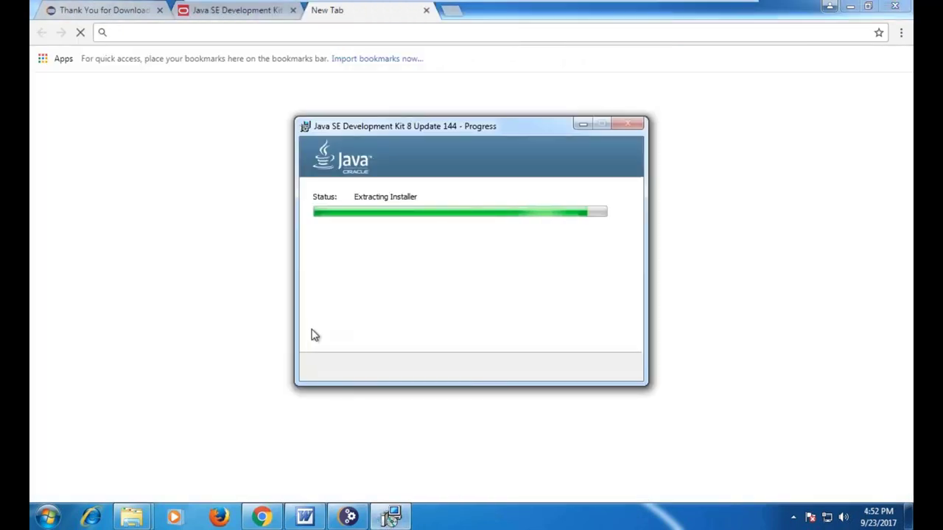
click(232, 33)
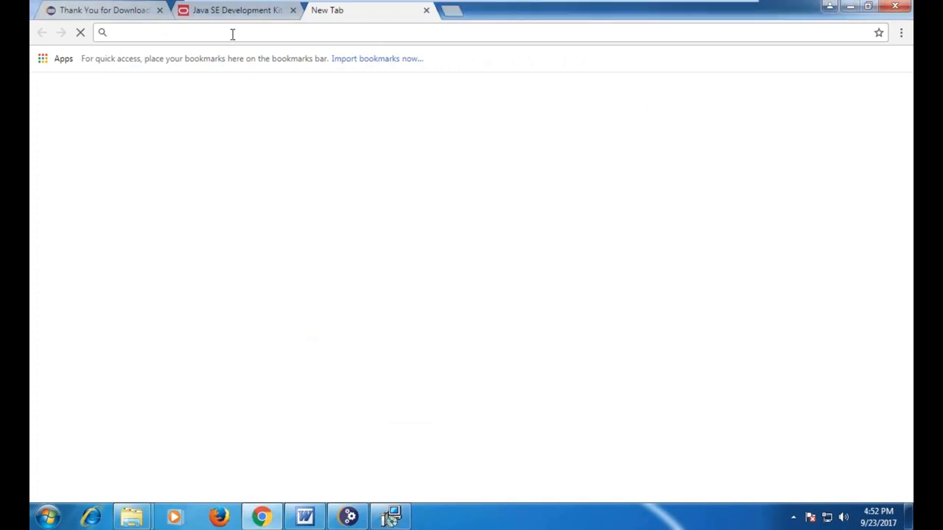
text(gogole.com)
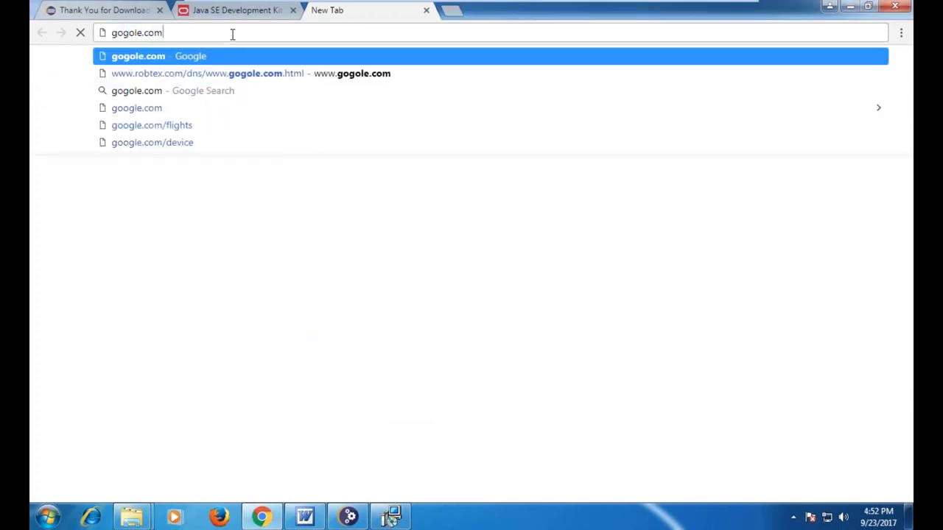
key(Return)
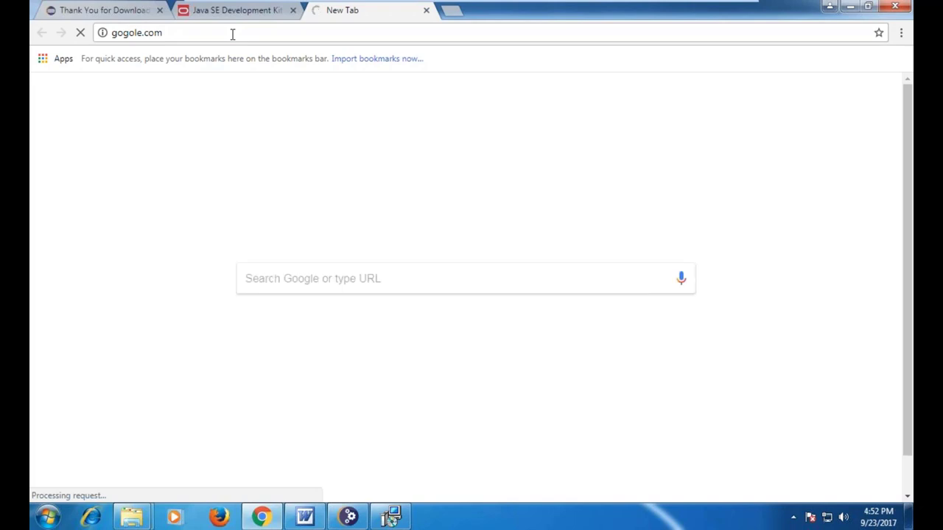
- Search Google for "selenium downloads"
click(288, 279)
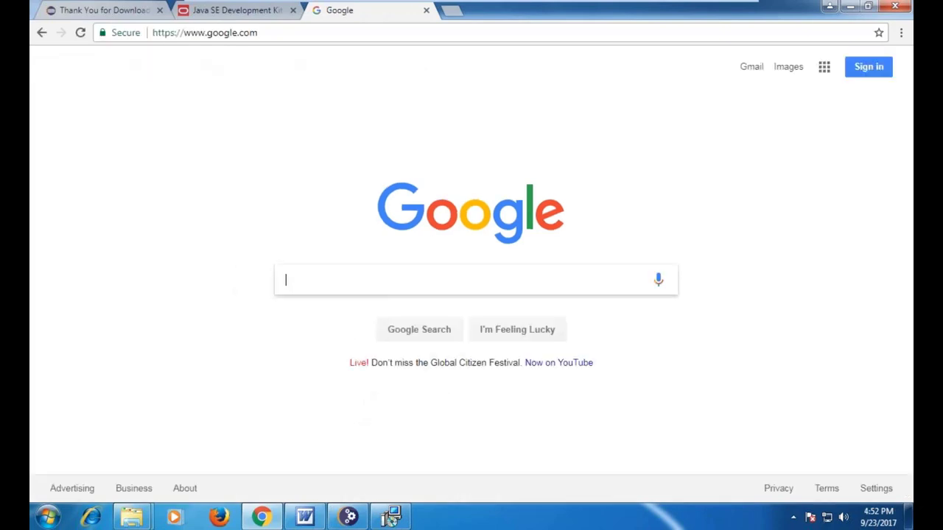
text(sele)
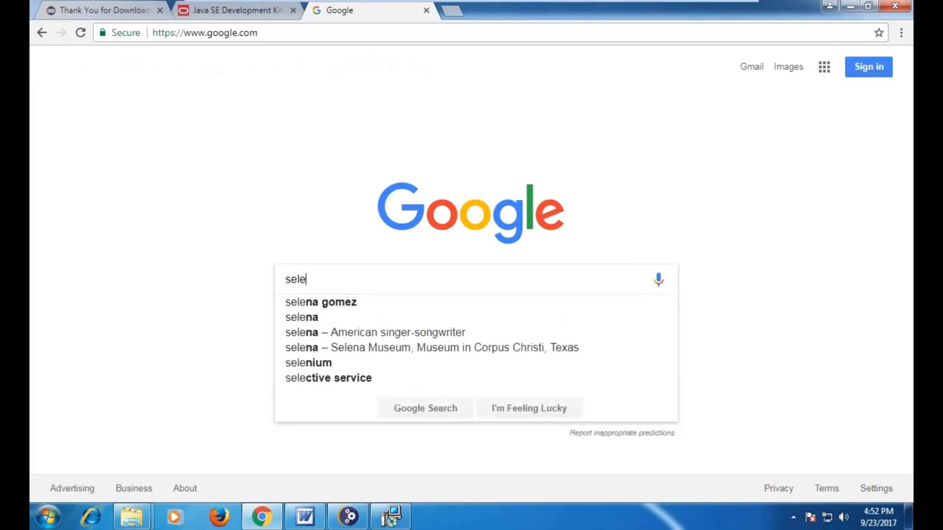
text(nium )
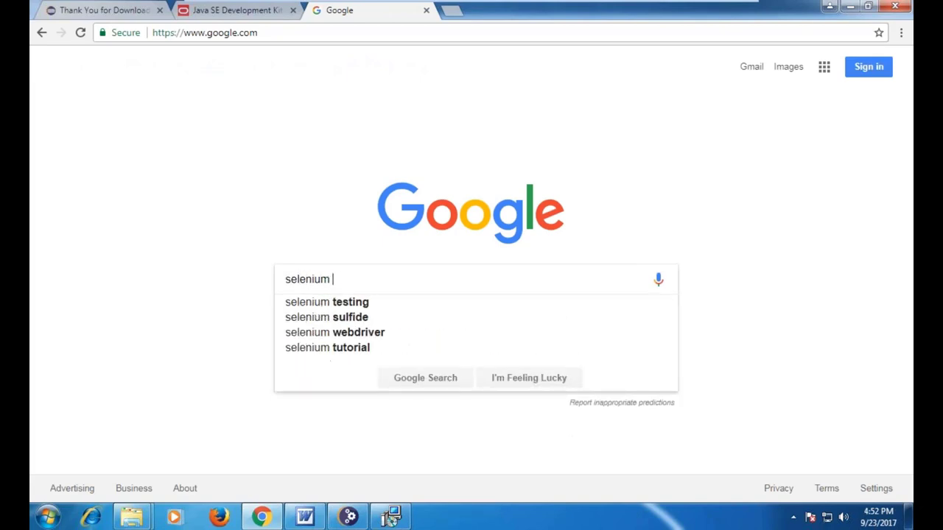
text(downloads)
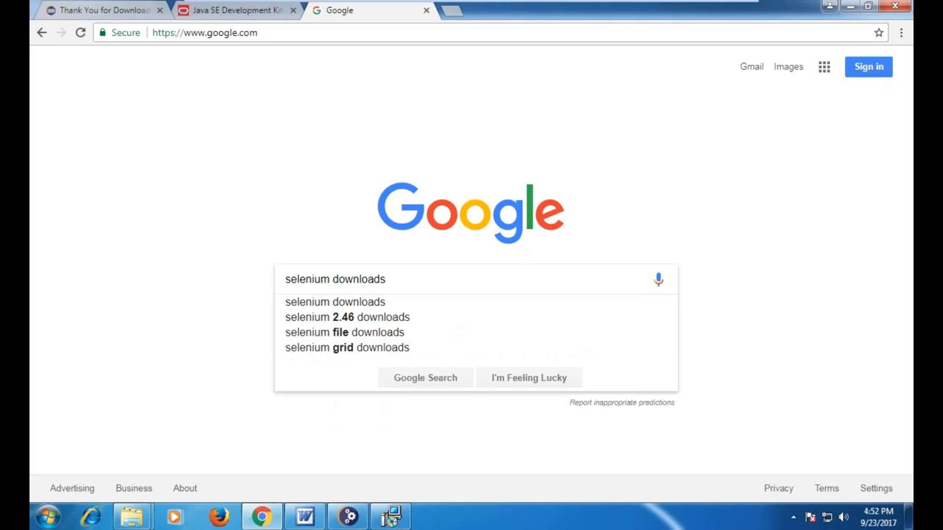
key(Return)
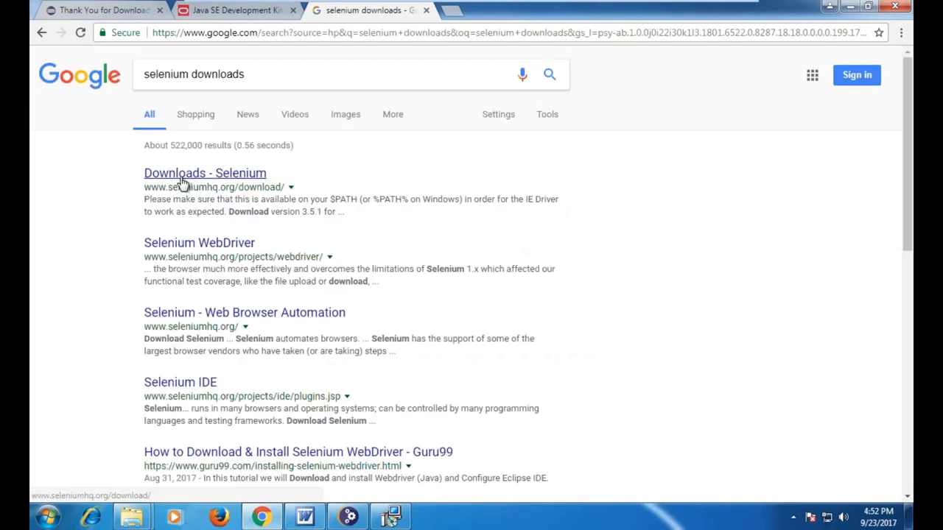
- Open the SeleniumHQ Downloads page and download the Java client language binding, version 3.5.3
click(183, 177)
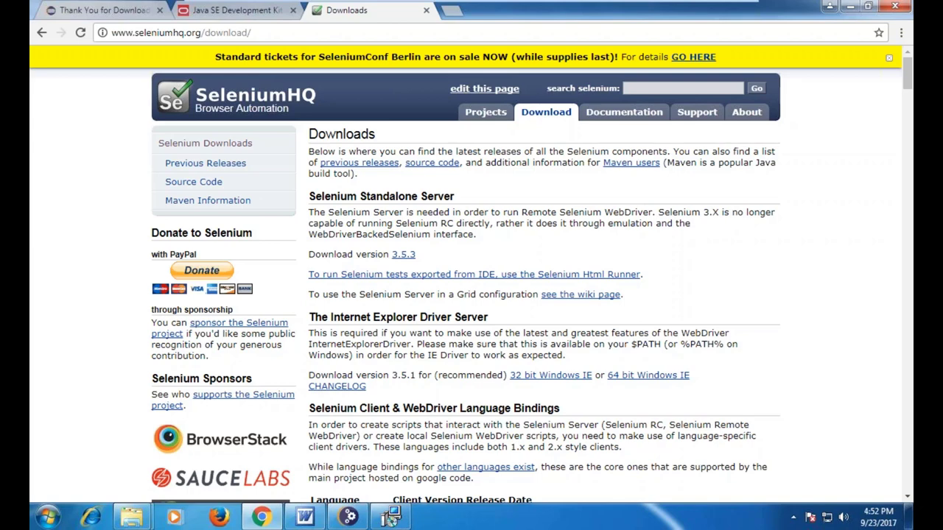
scroll(198, 182, down, 4)
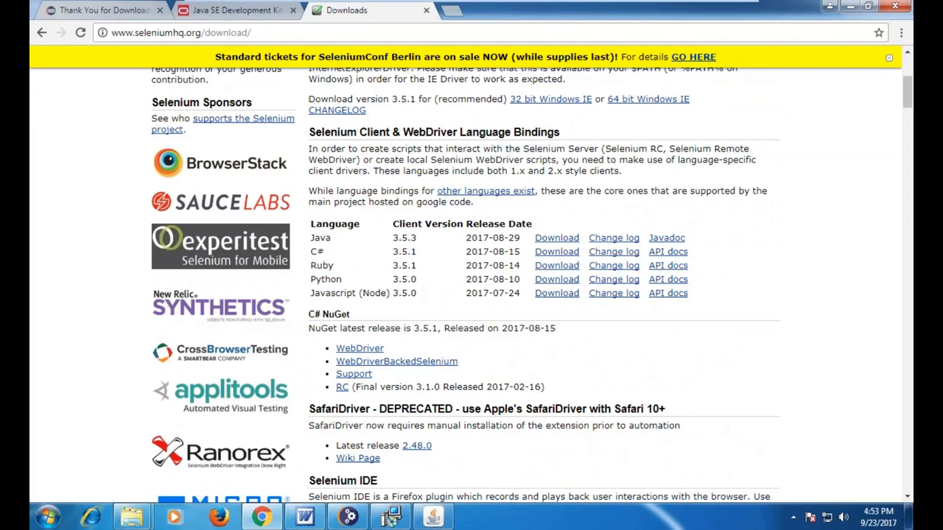
click(557, 238)
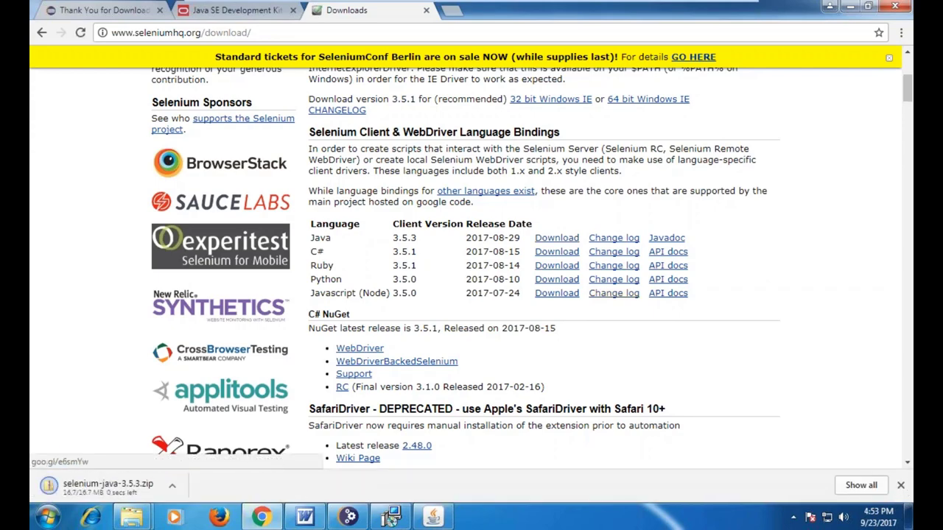
- Start downloading version 3.5.3 of the Selenium Standalone Server from the SeleniumHQ Downloads page
scroll(688, 301, up, 3)
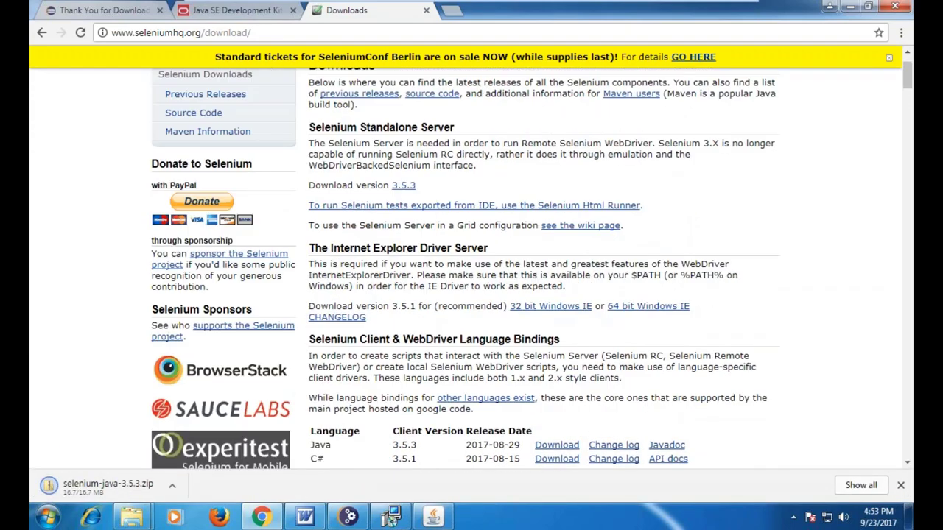
scroll(684, 294, up, 1)
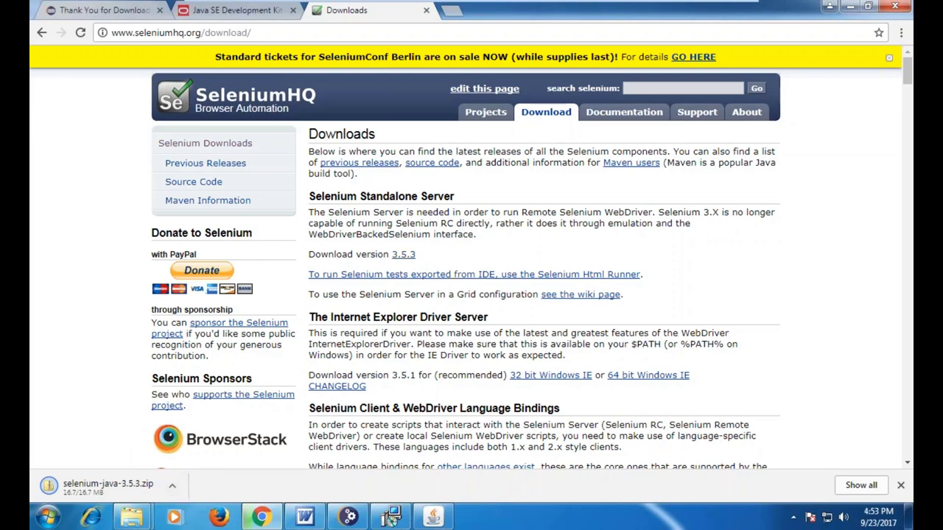
click(403, 254)
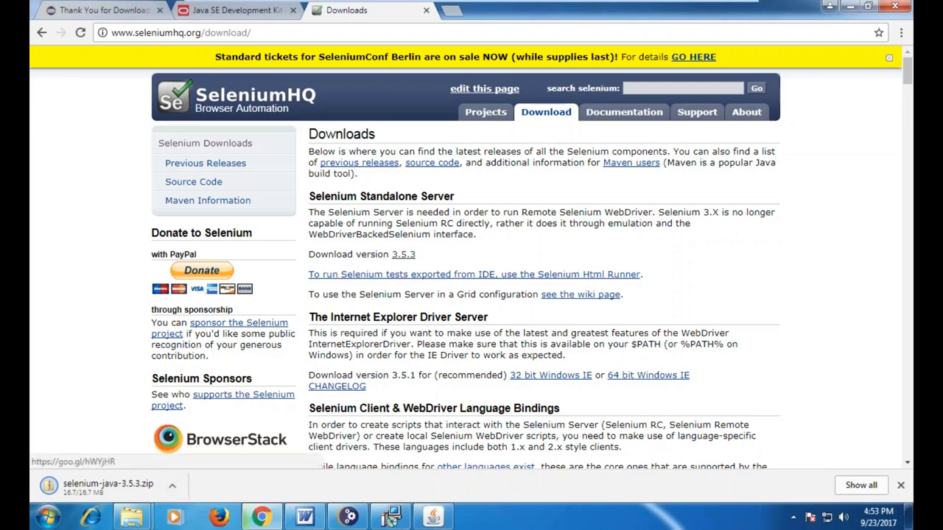
click(404, 254)
- Start downloading the 32 bit Windows build of the Internet Explorer Driver Server, version 3.5.1
scroll(420, 279, down, 1)
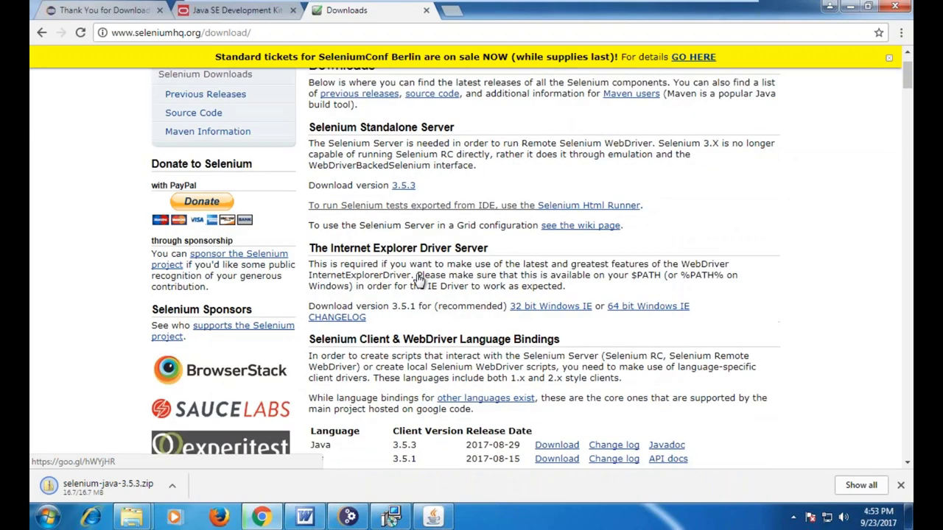
scroll(411, 263, down, 1)
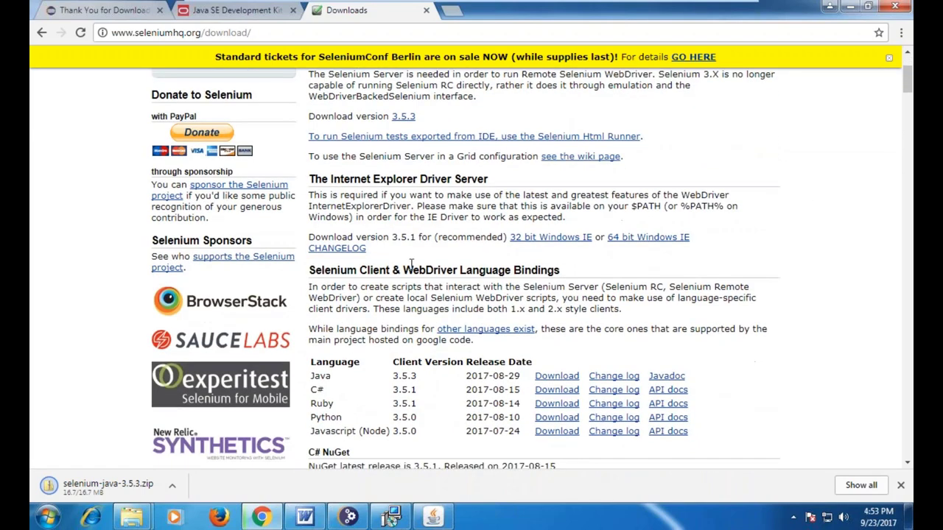
click(535, 245)
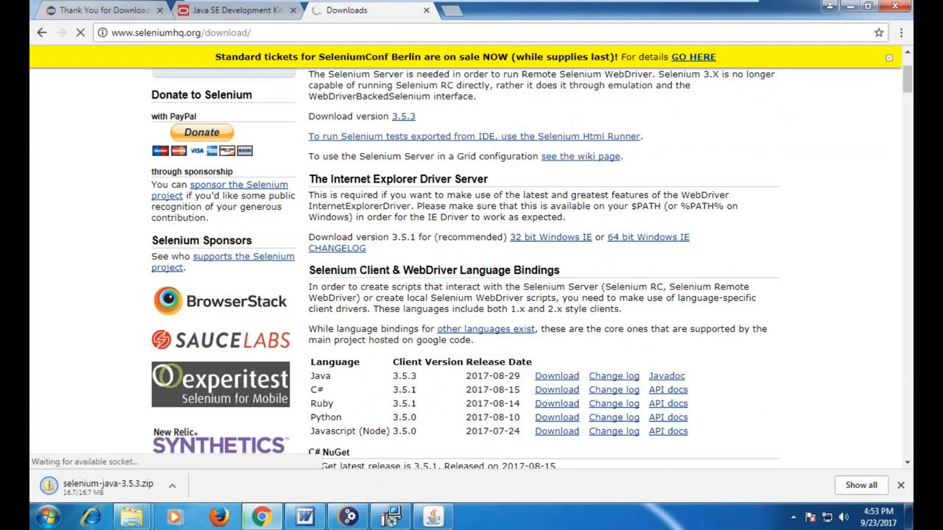
- Switch to Java Setup, keep the destination folder C:\Program Files\Java\jre1.8.0_144, start the JRE installation and move its progress window aside
click(433, 516)
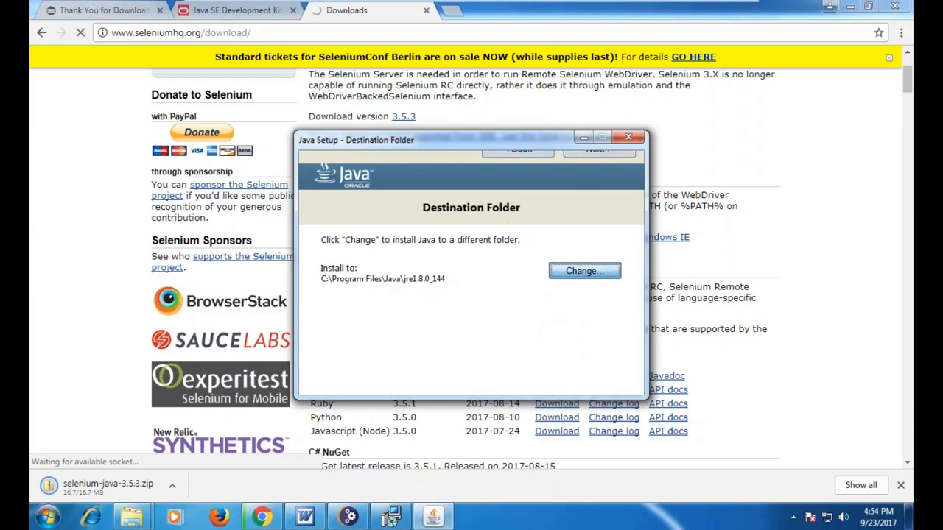
click(584, 271)
click(487, 345)
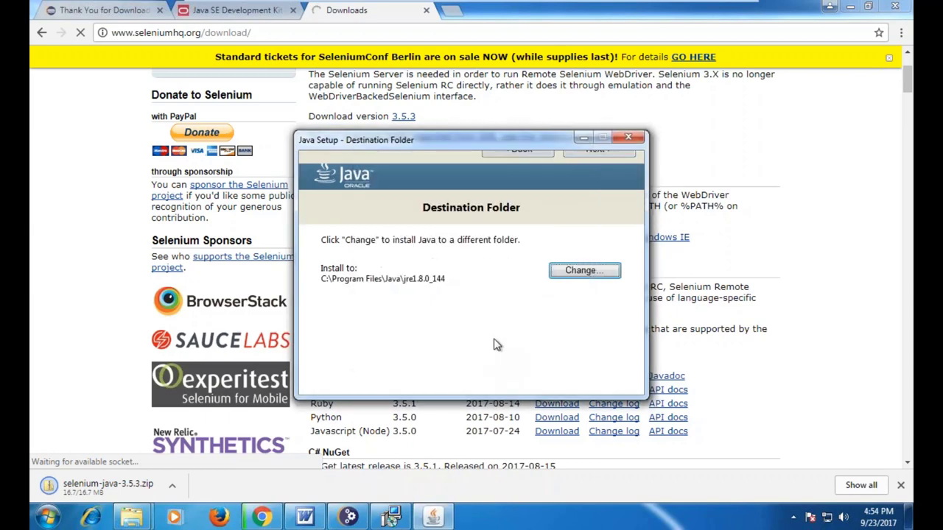
click(591, 153)
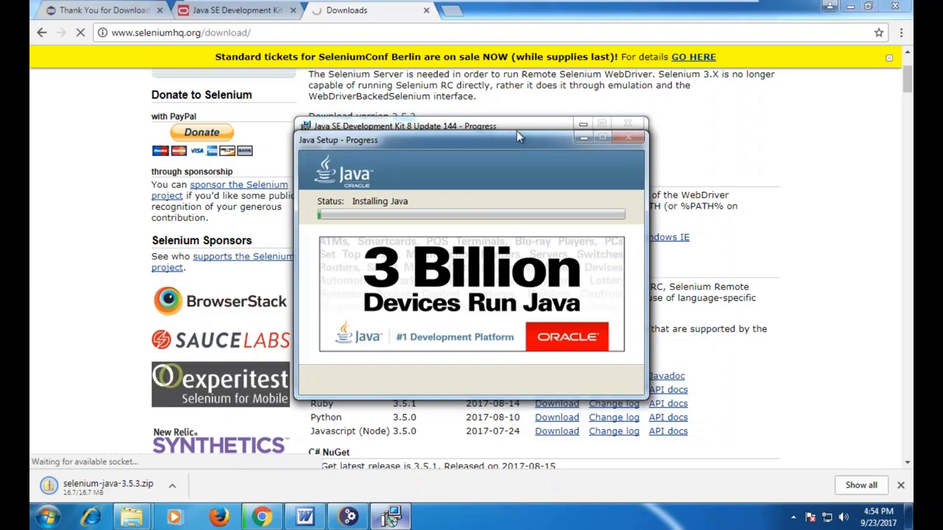
drag(500, 143, 657, 219)
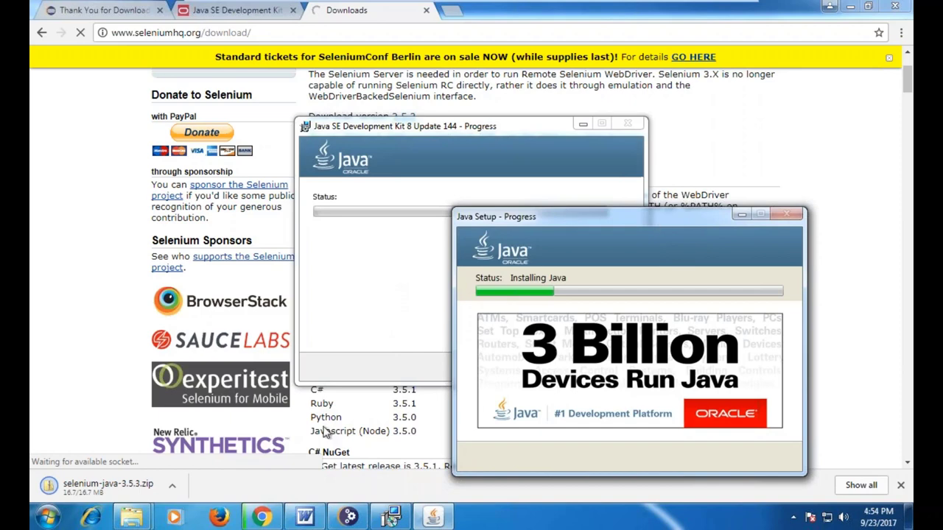
click(390, 516)
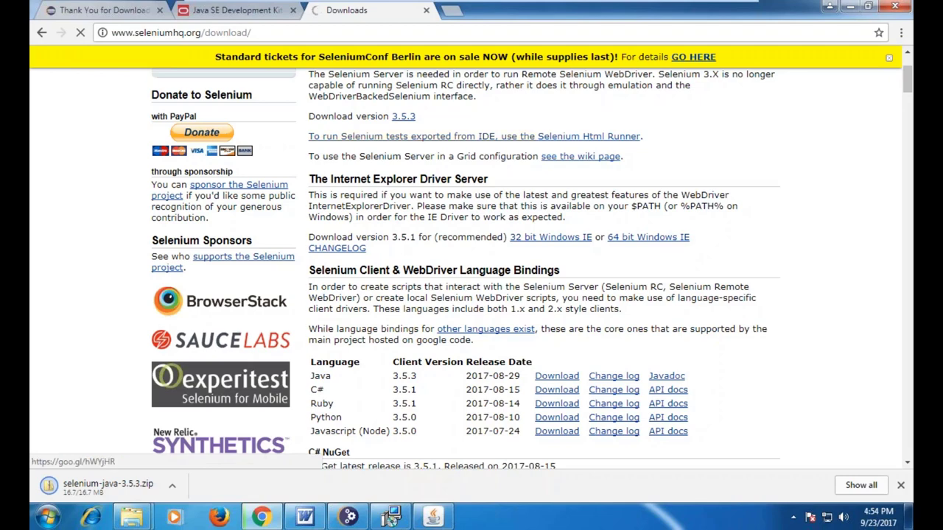
- Stop the stalled loading of the Selenium downloads page and request the Standalone Server 3.5.3 download again
click(81, 33)
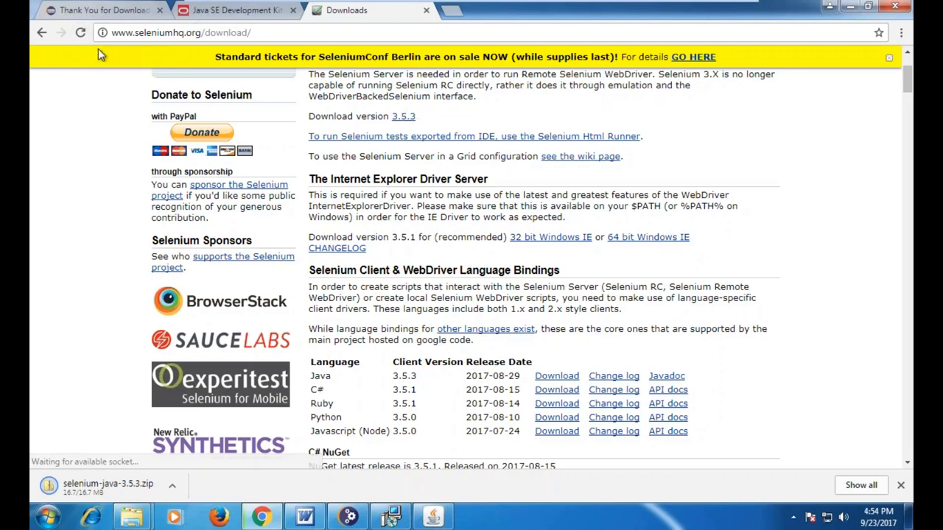
click(405, 118)
- Check the Java Setup progress and look over the language bindings and IDE sections of the Selenium page meanwhile
click(433, 520)
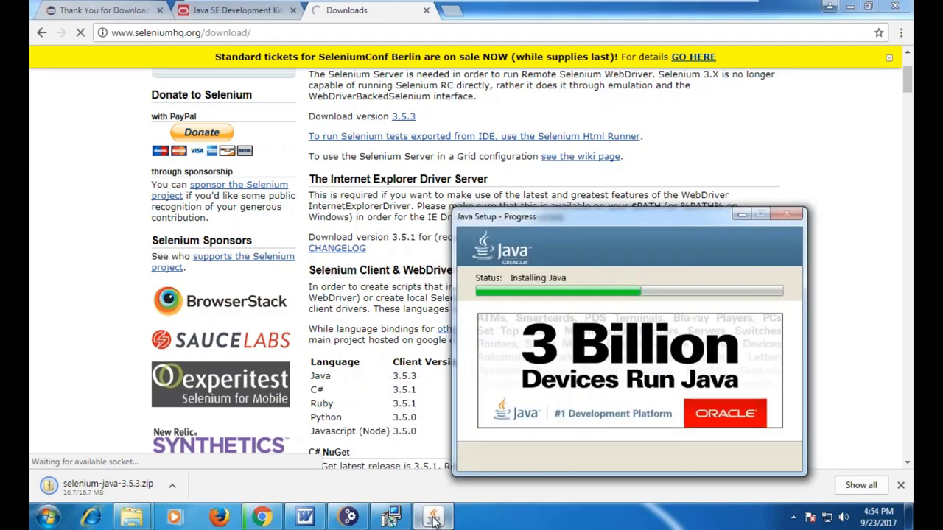
drag(786, 289, 609, 203)
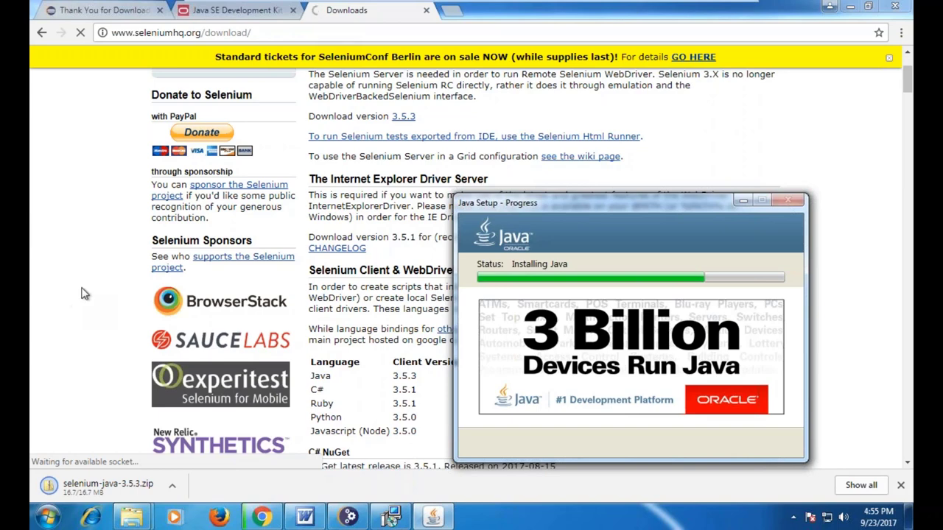
scroll(83, 294, down, 2)
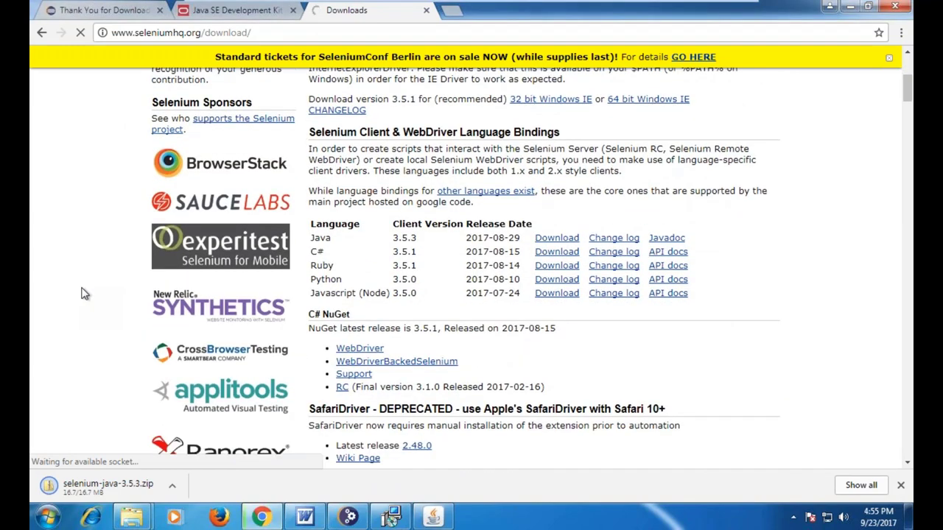
scroll(84, 294, down, 1)
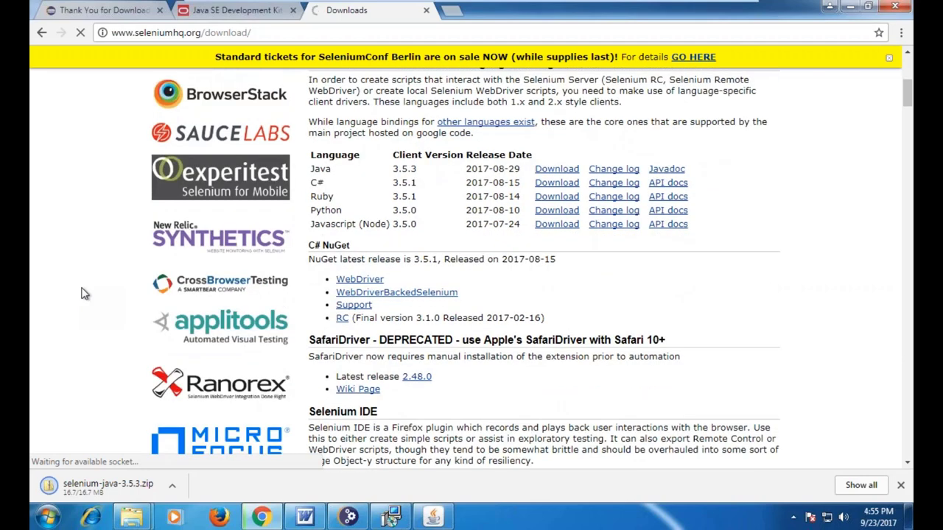
scroll(83, 294, down, 1)
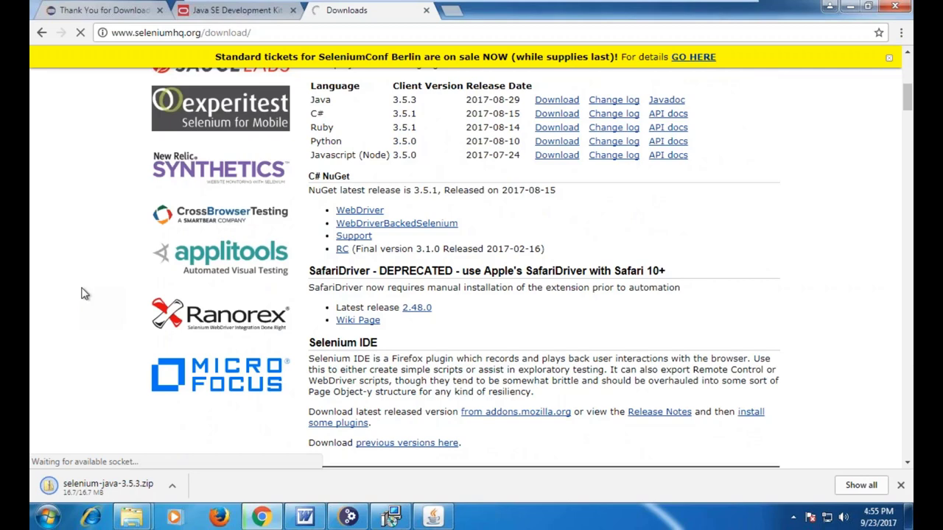
scroll(83, 294, up, 2)
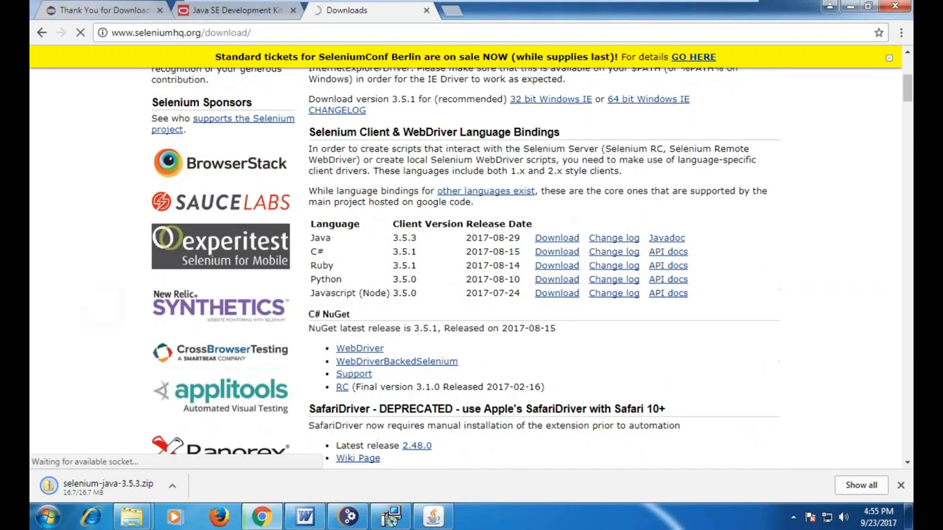
click(433, 519)
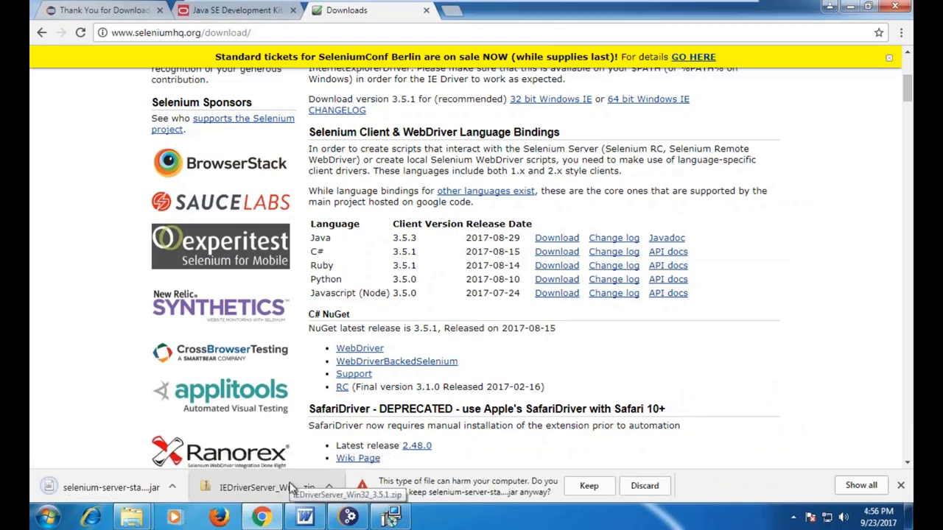
- Keep the downloaded Selenium standalone server .jar files despite the browser's security warnings
click(588, 487)
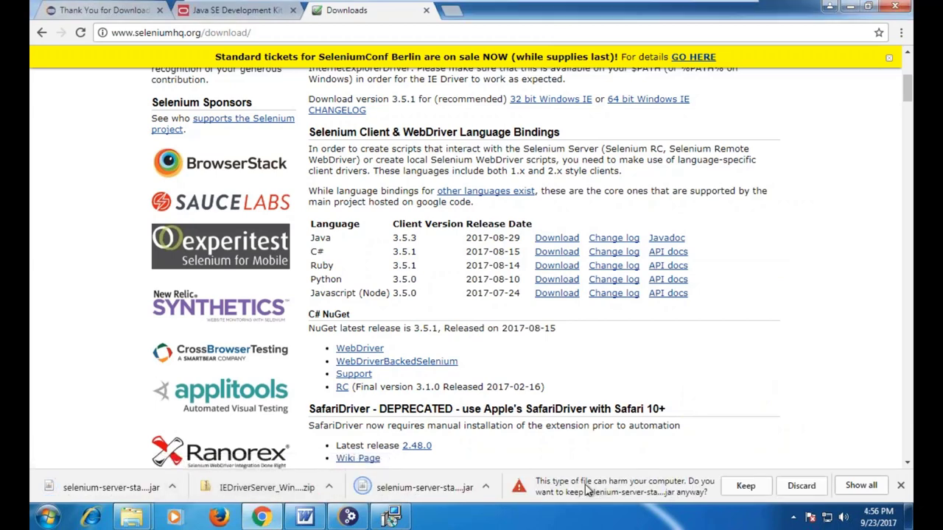
click(758, 487)
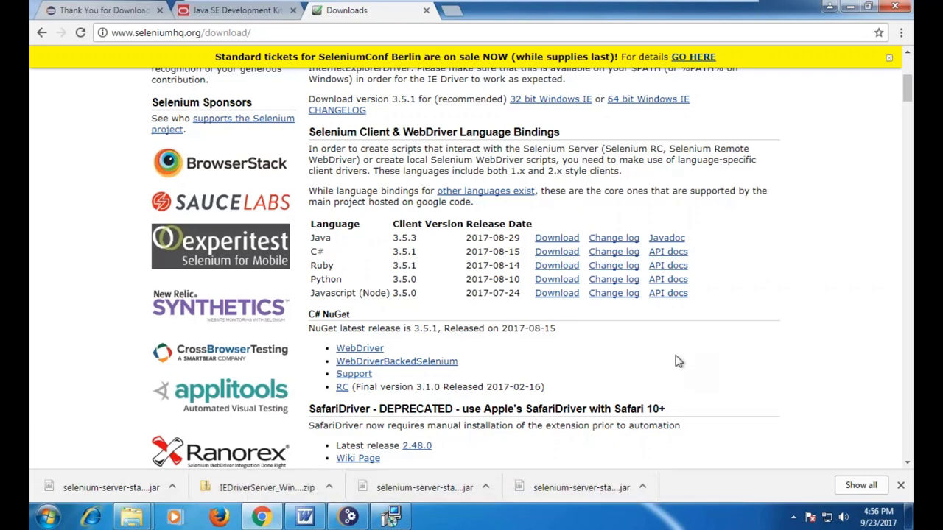
- Open the Mozilla GeckoDriver page from the third-party browser drivers list on the Selenium downloads page
scroll(677, 356, up, 1)
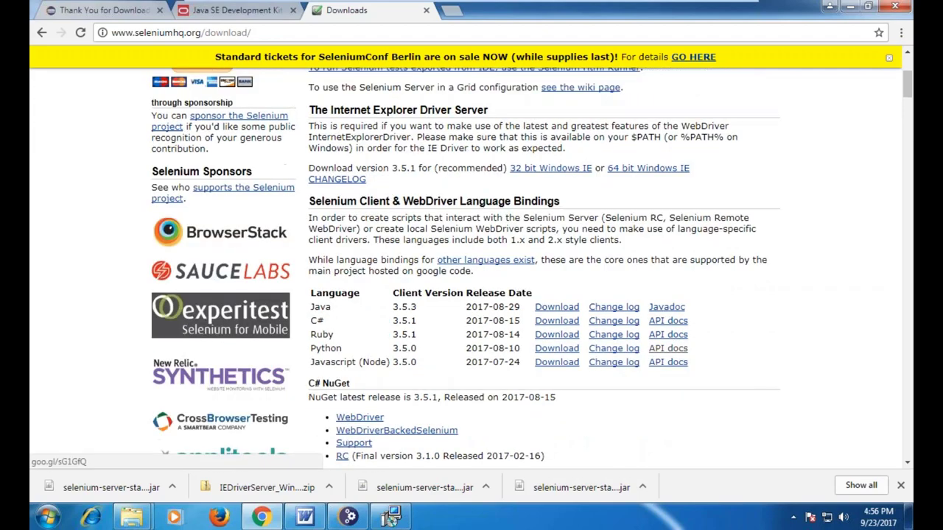
scroll(390, 517, down, 3)
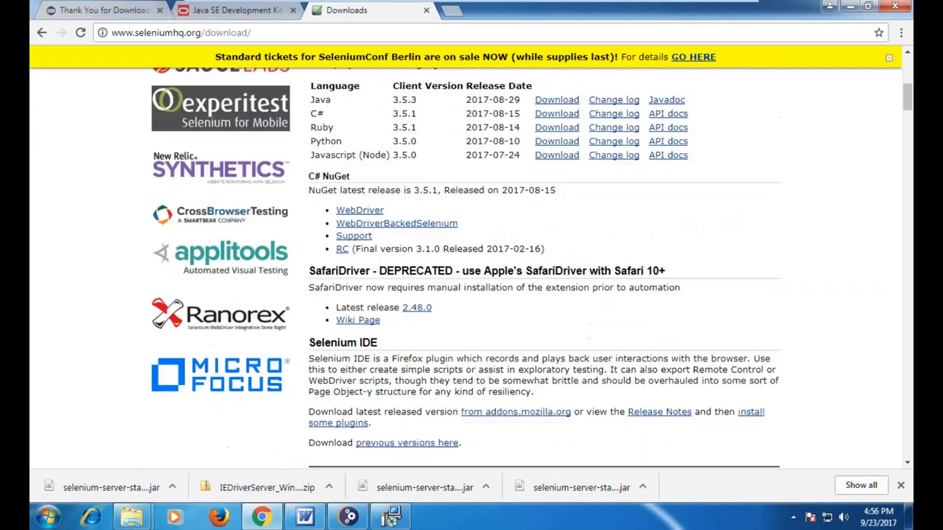
scroll(375, 241, down, 6)
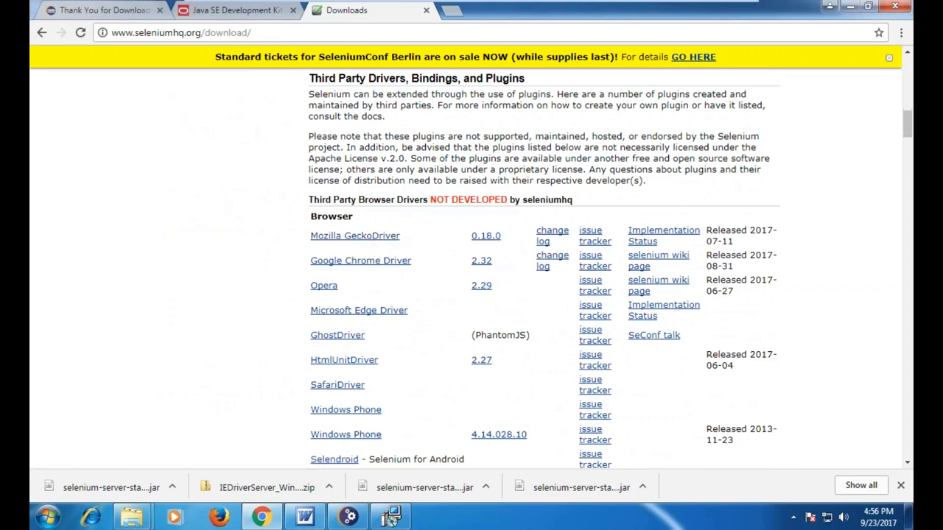
click(372, 240)
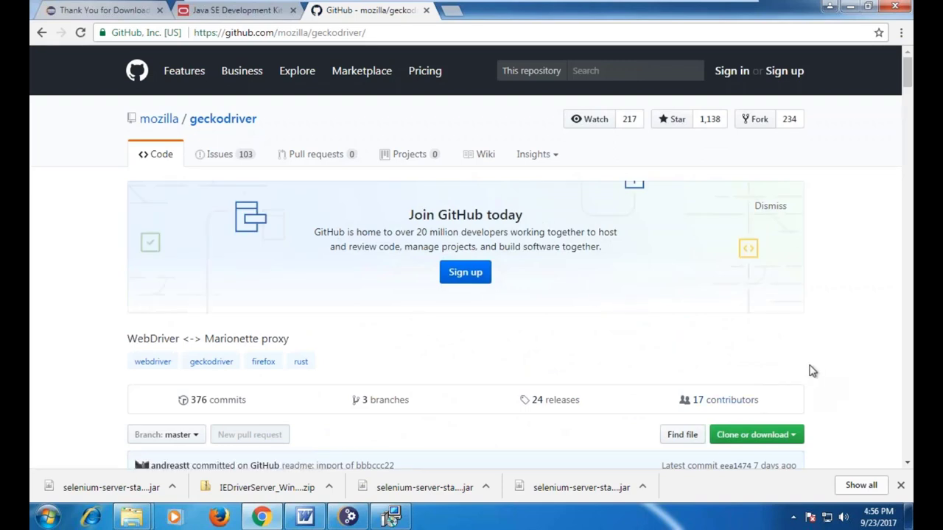
- Examine the geckodriver GitHub repository, including its clone and download options and its README, for a way to get the driver
scroll(810, 371, down, 1)
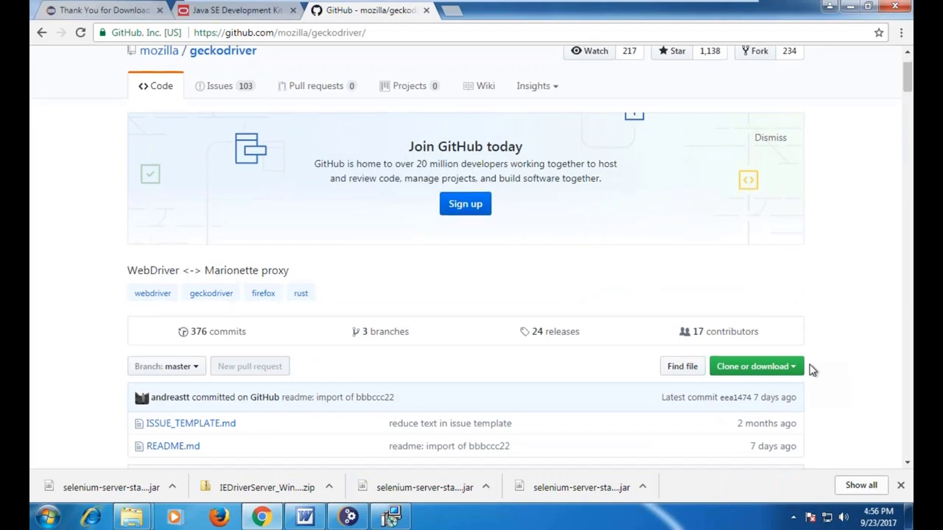
scroll(812, 370, up, 1)
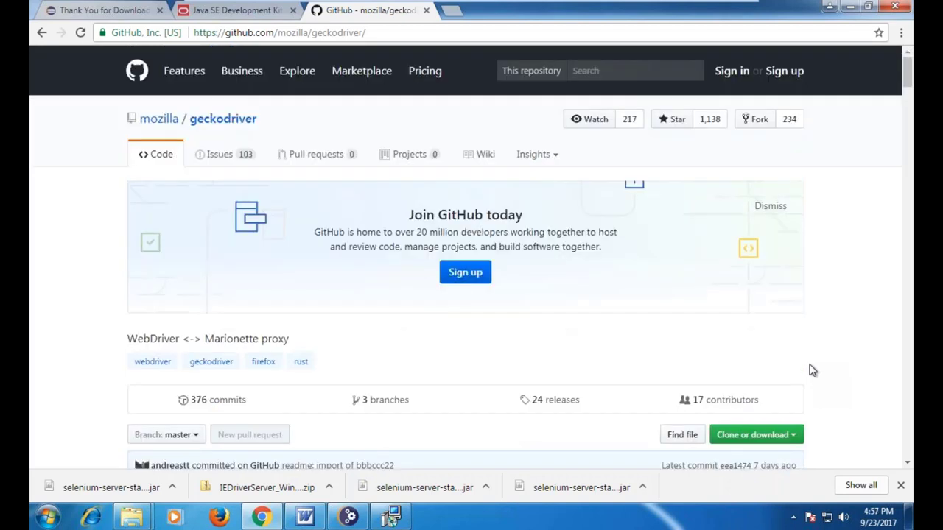
scroll(472, 396, down, 1)
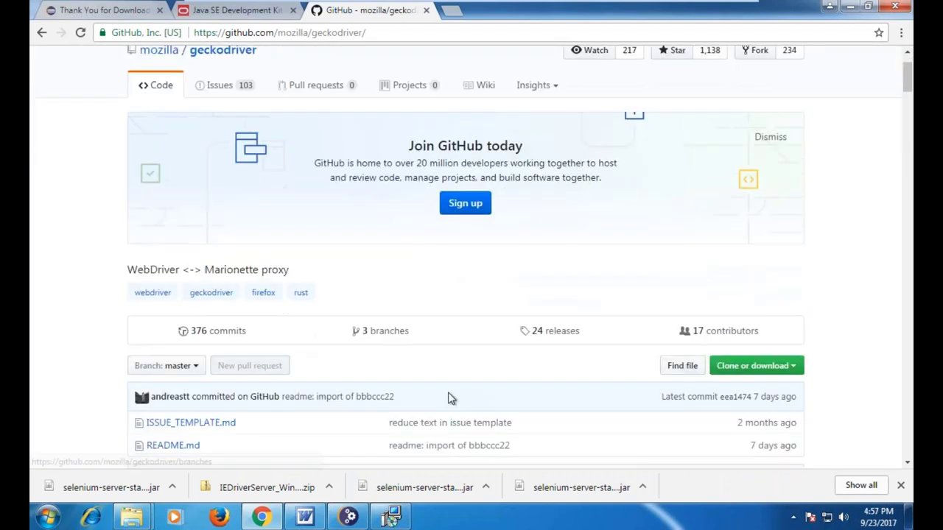
click(792, 366)
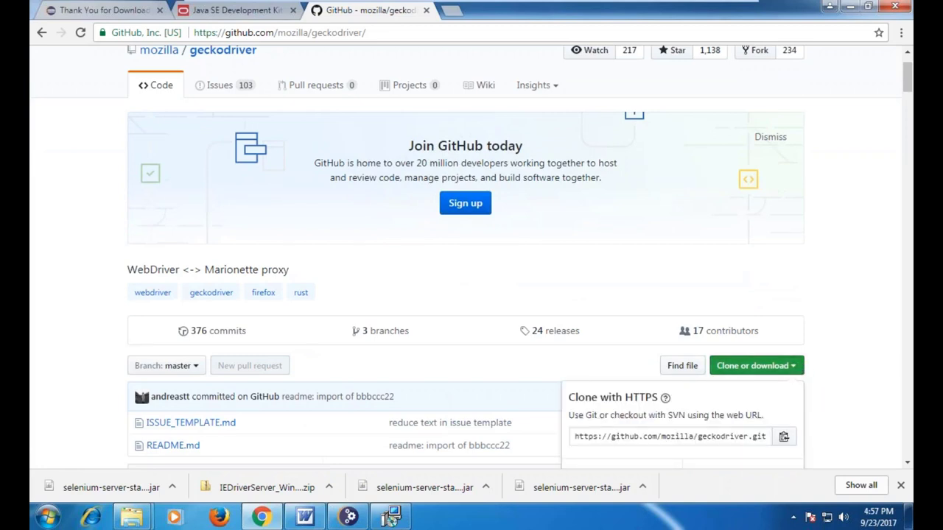
click(841, 361)
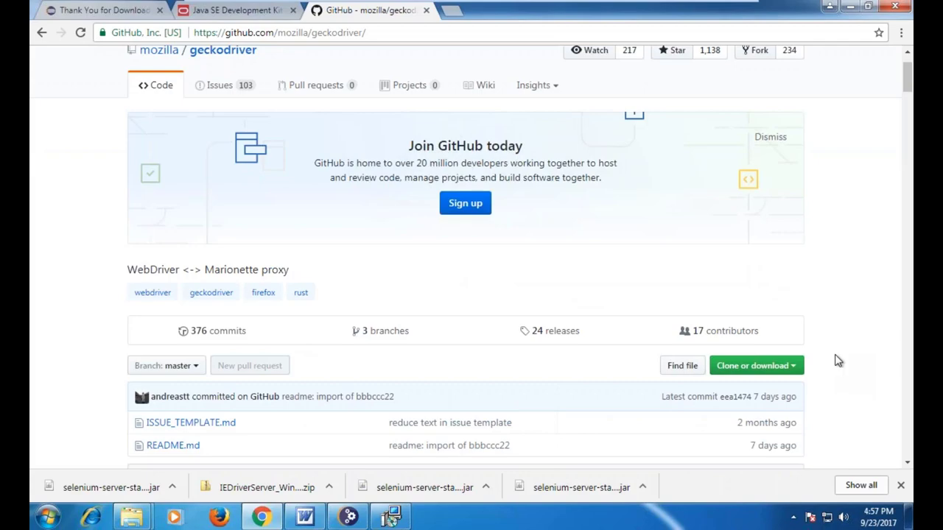
scroll(851, 361, down, 6)
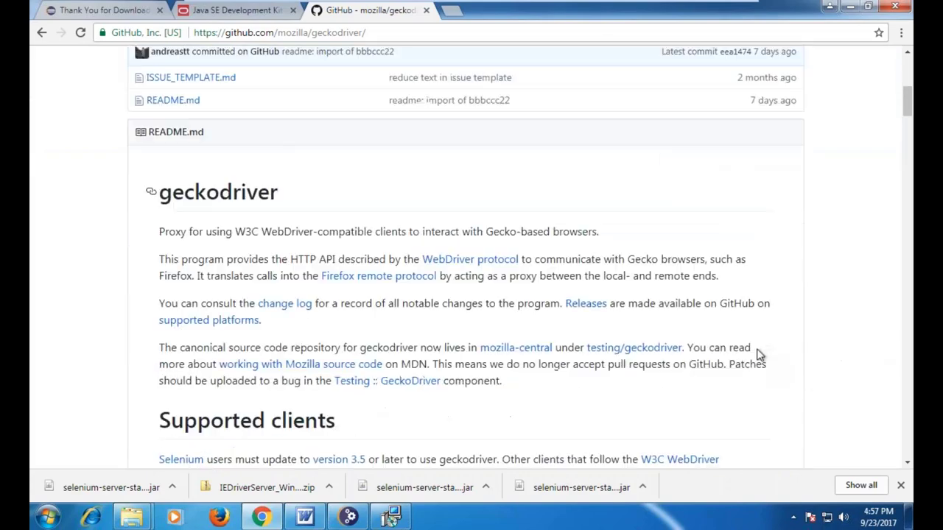
scroll(760, 356, down, 8)
scroll(760, 356, up, 3)
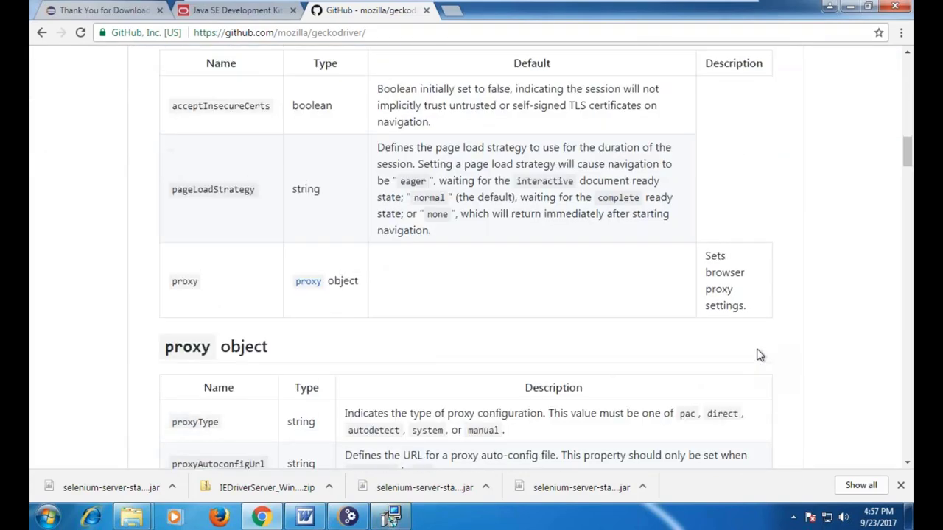
scroll(760, 356, down, 4)
scroll(760, 355, down, 4)
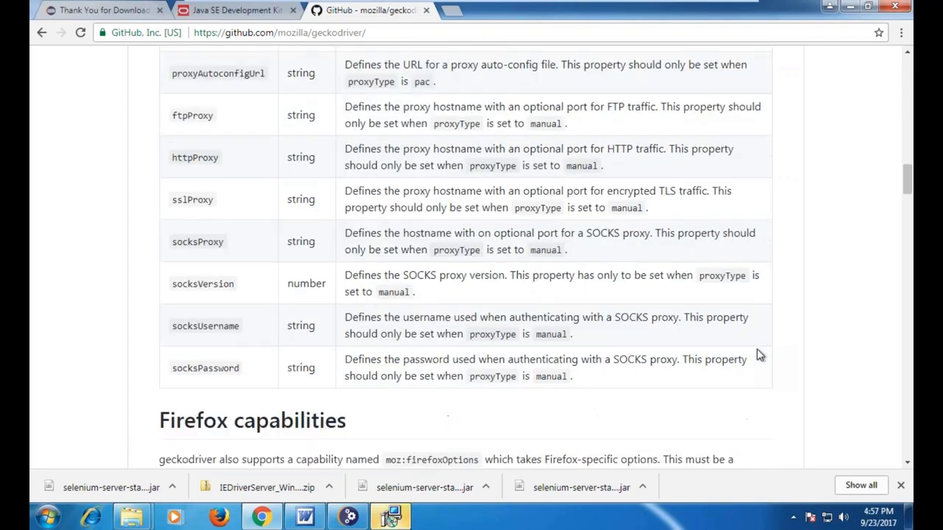
- Bring up the Java SE Development Kit 8 Update 144 installer and close it to finish the installation
click(390, 516)
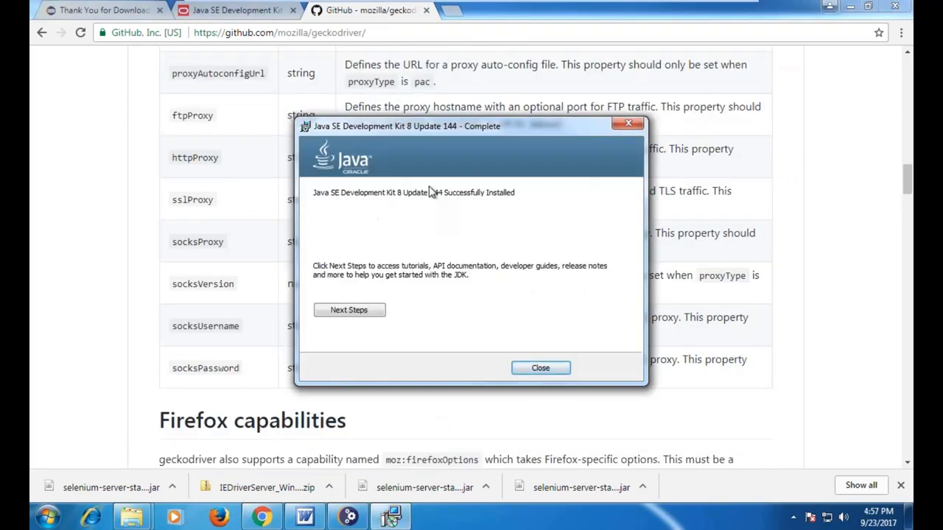
click(544, 369)
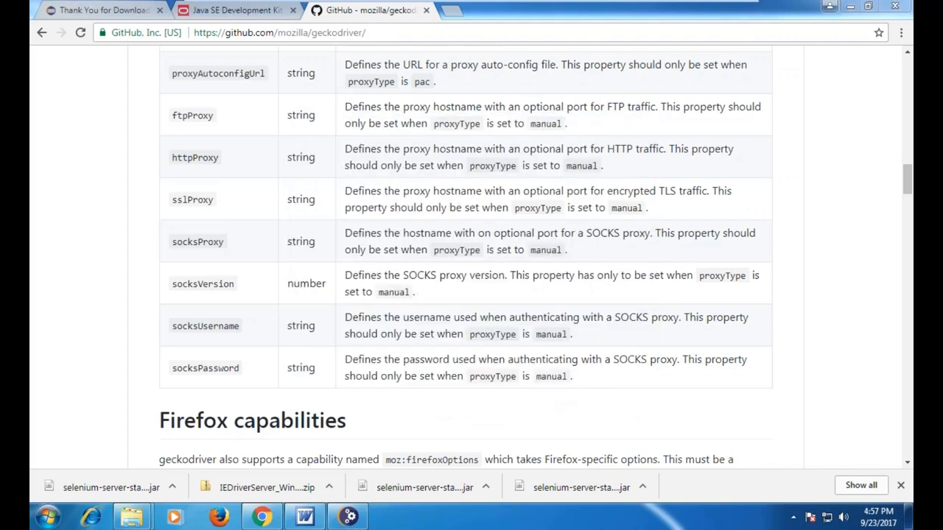
- Examine the geckodriver README's Firefox capabilities sections and the repository overview for a way to download the driver
scroll(665, 408, down, 8)
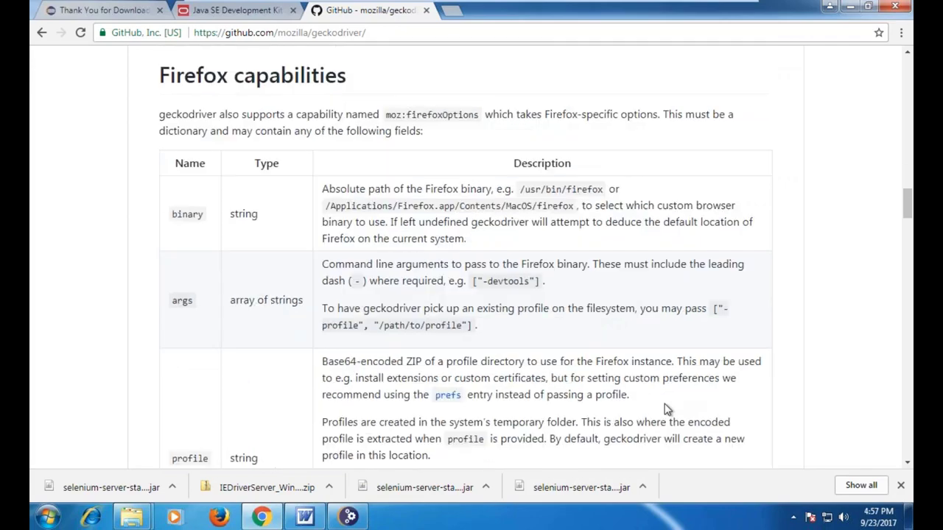
scroll(666, 408, down, 4)
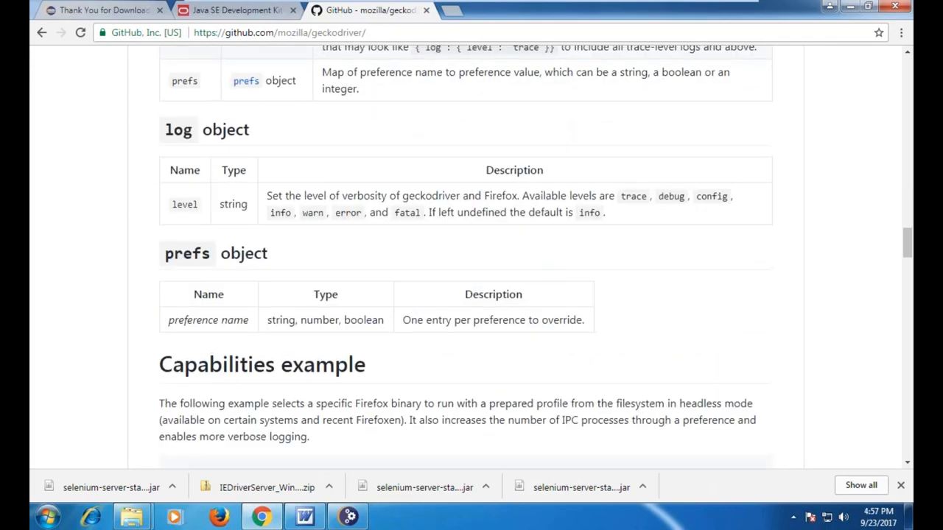
scroll(665, 408, up, 10)
scroll(666, 409, up, 15)
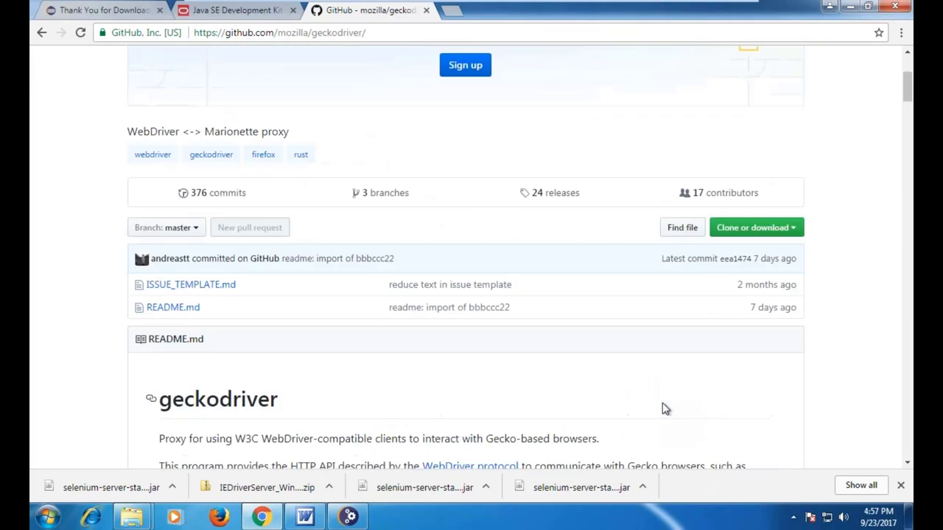
scroll(665, 408, down, 3)
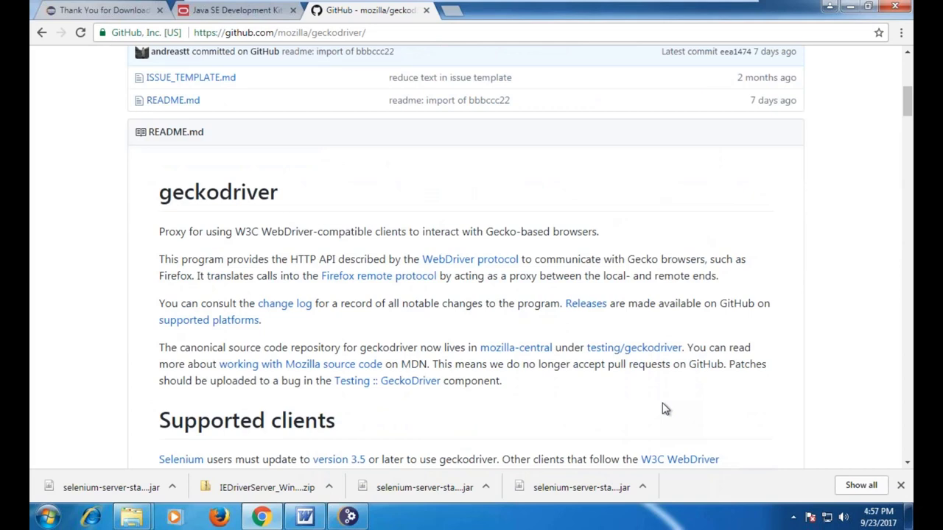
scroll(665, 409, up, 4)
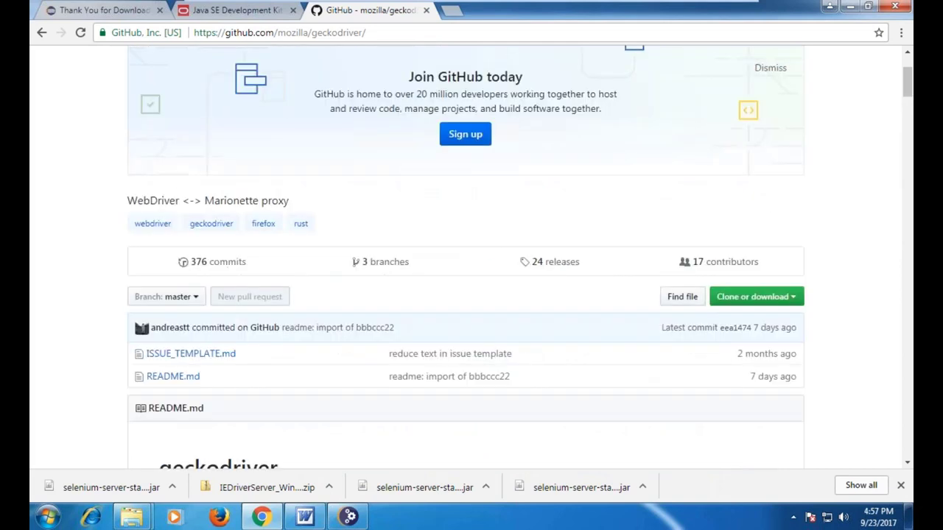
scroll(685, 404, up, 2)
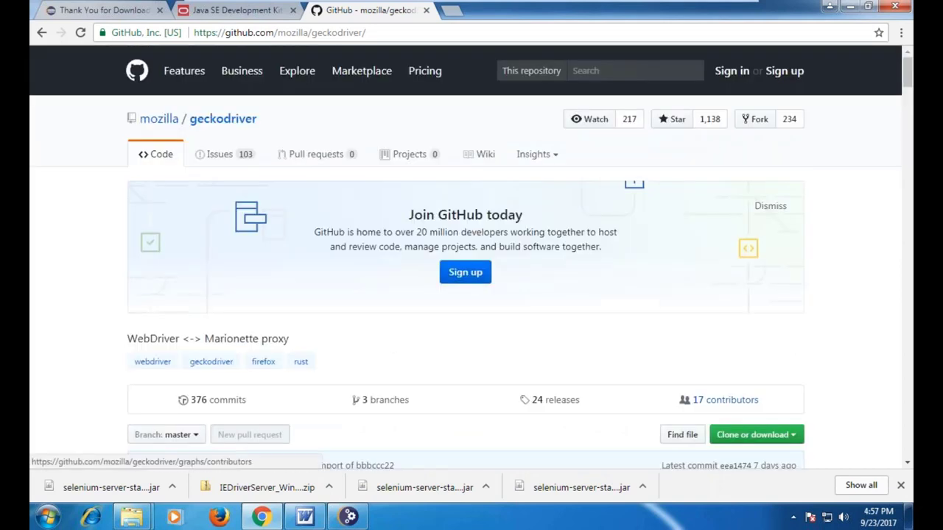
scroll(653, 396, down, 1)
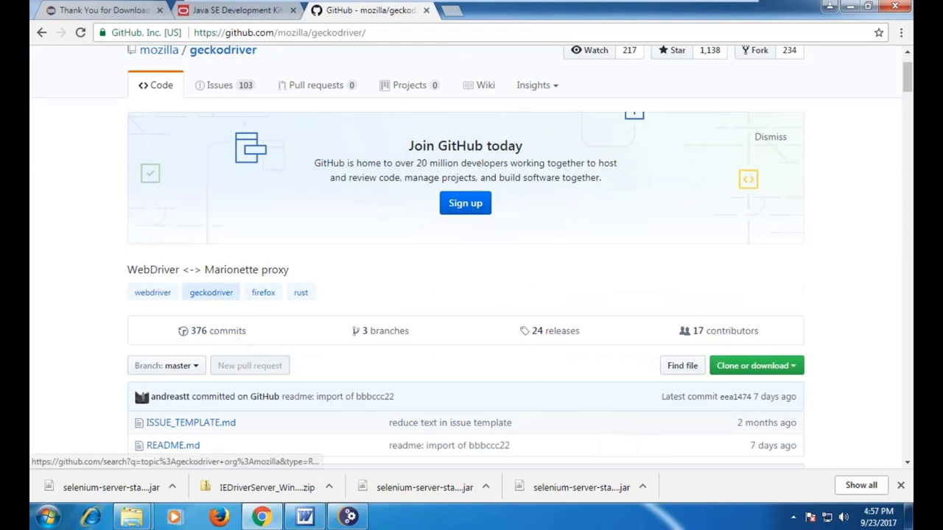
- Check the Mozilla repositories under the geckodriver topic and the geckodriver repository's clone and download options
click(212, 293)
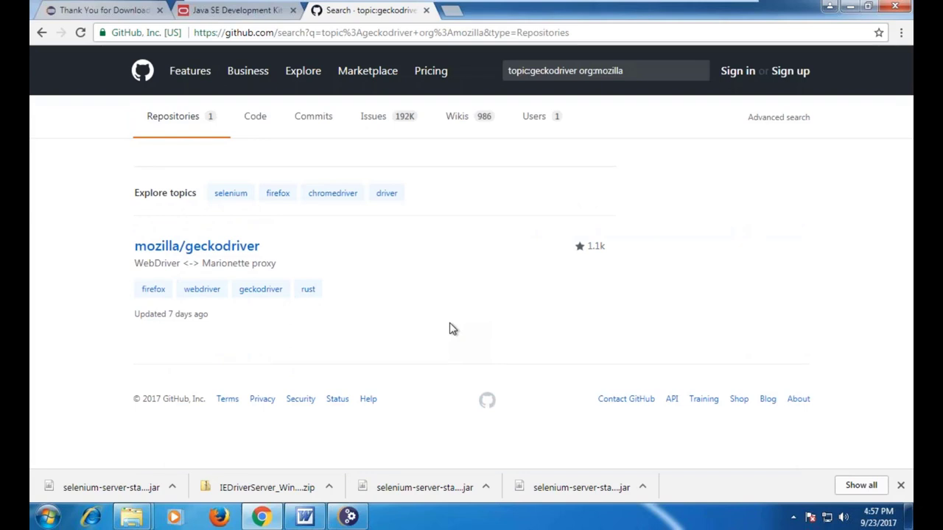
click(41, 33)
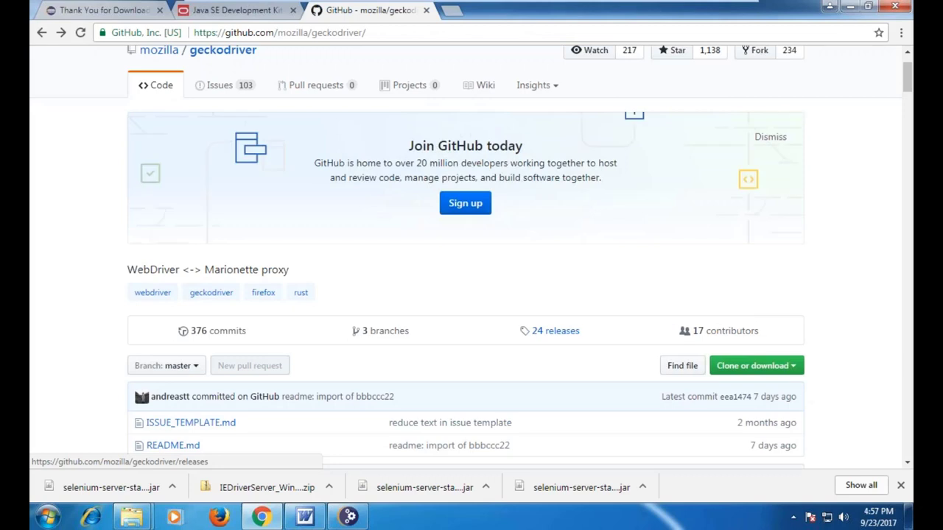
click(738, 368)
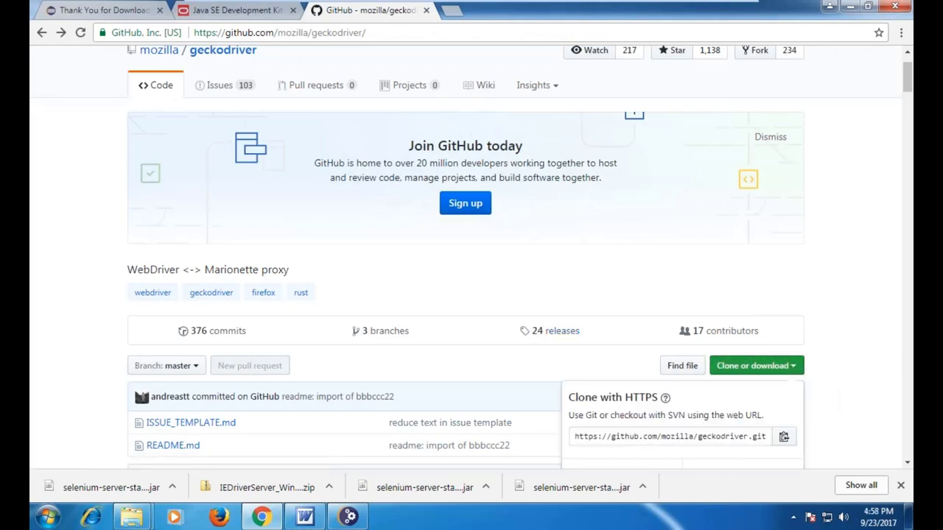
click(849, 378)
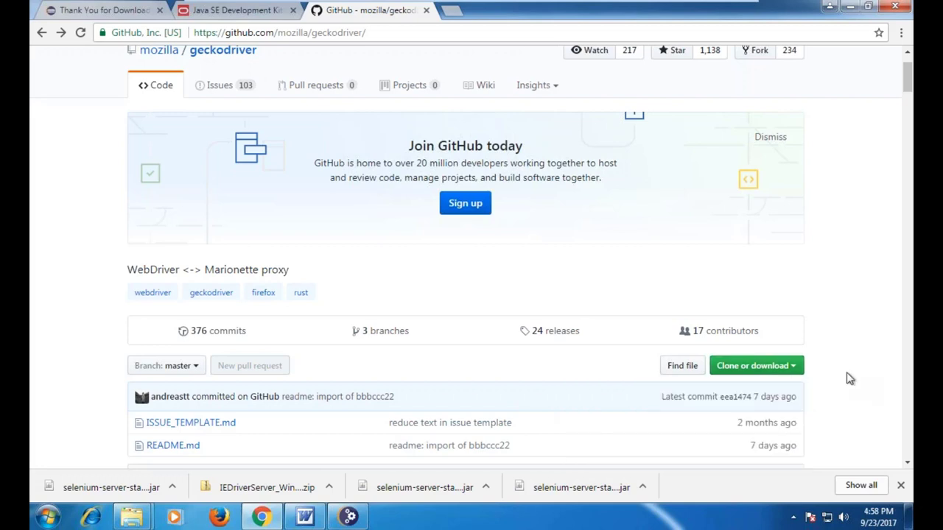
scroll(849, 378, up, 1)
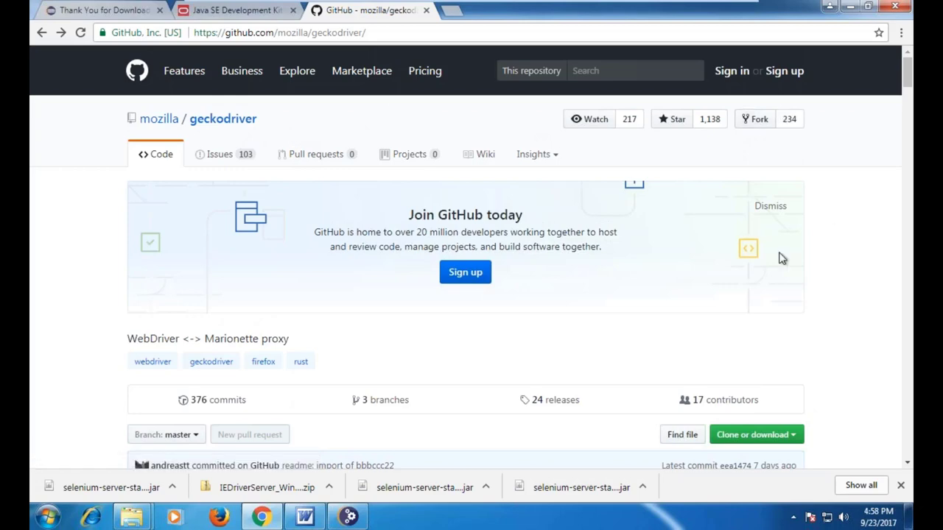
- Read through the geckodriver README down to its Contact section for a driver download, and return to the repository header
scroll(782, 257, down, 7)
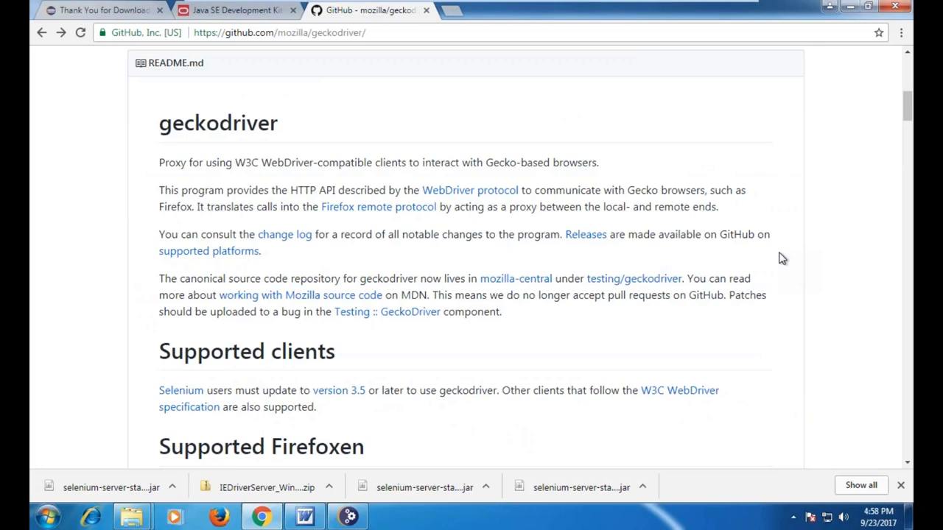
scroll(782, 258, down, 8)
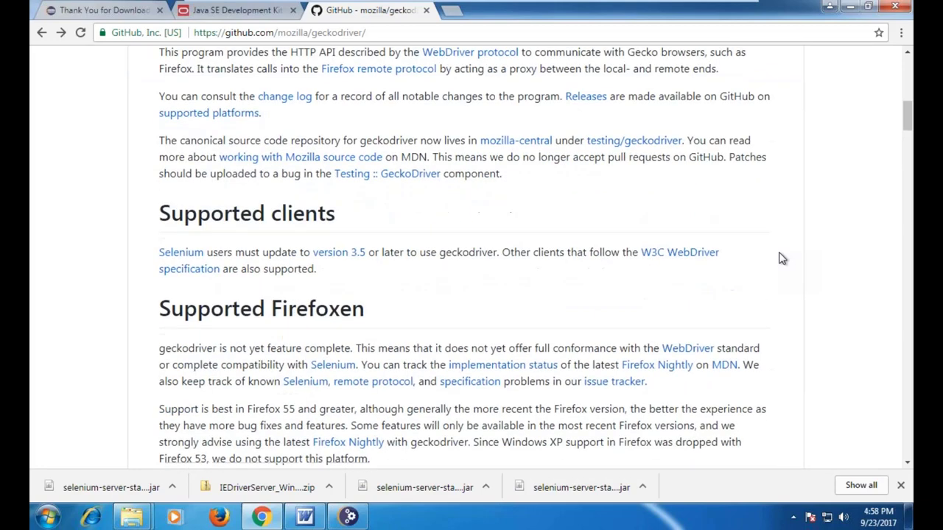
scroll(782, 258, down, 14)
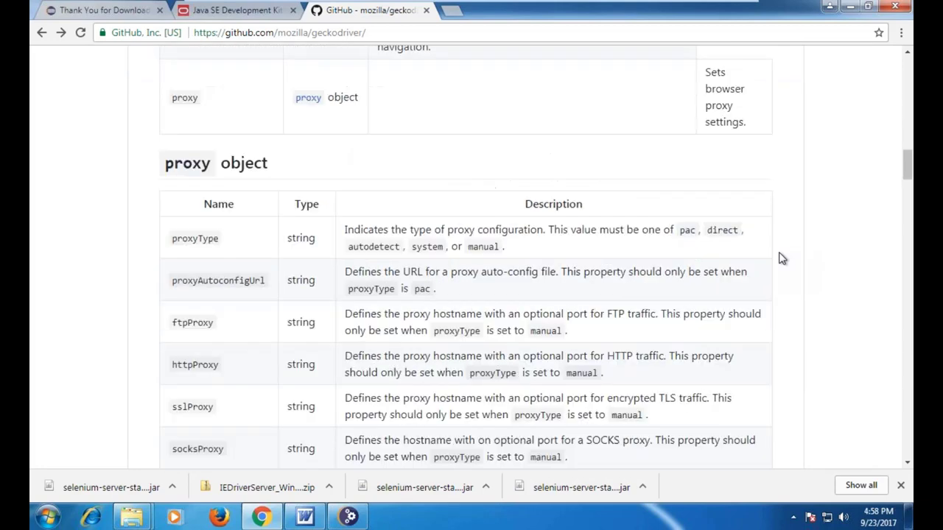
scroll(782, 258, down, 20)
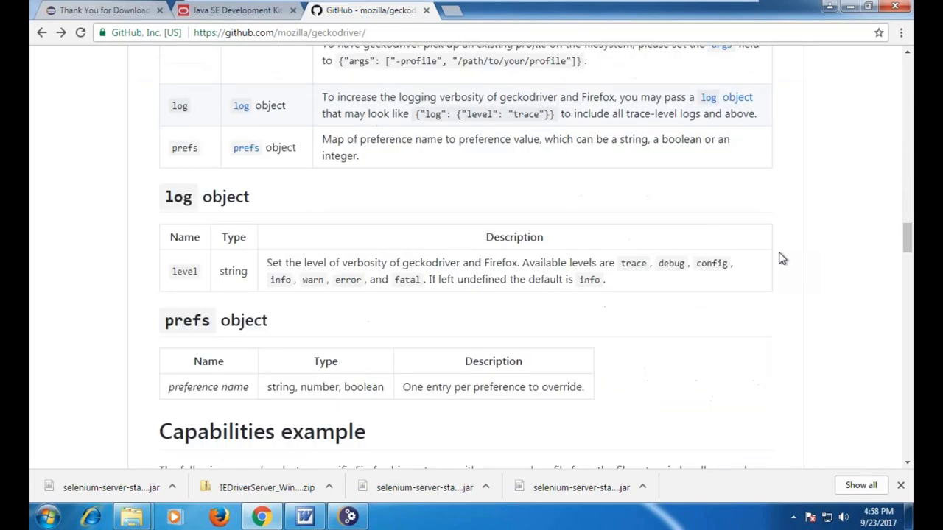
scroll(783, 258, down, 20)
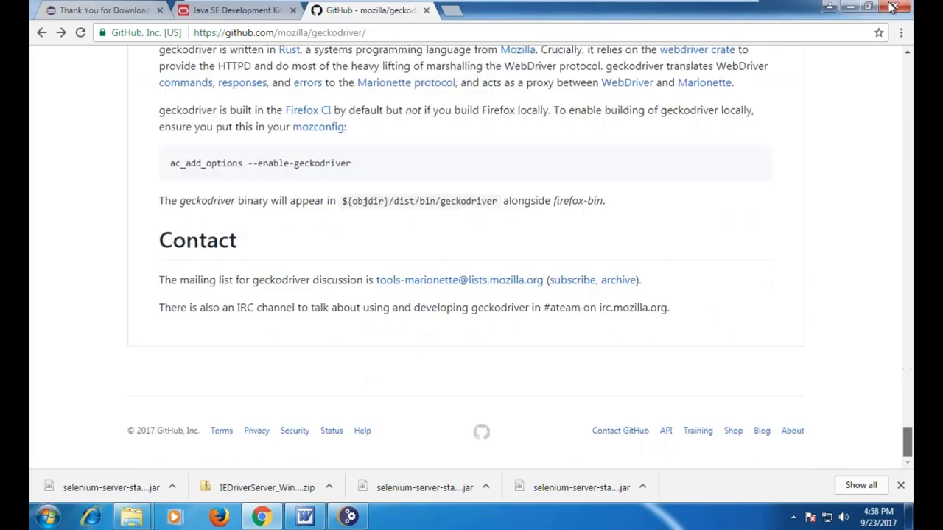
drag(908, 446, 907, 67)
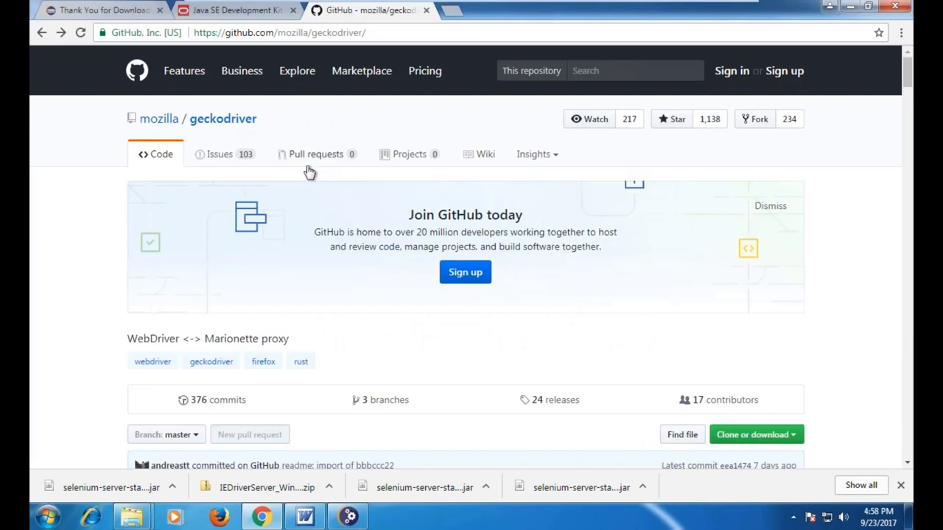
- Look through Mozilla's repositories under the firefox topic from the geckodriver repository, and close the GitHub page
click(220, 122)
scroll(294, 326, down, 1)
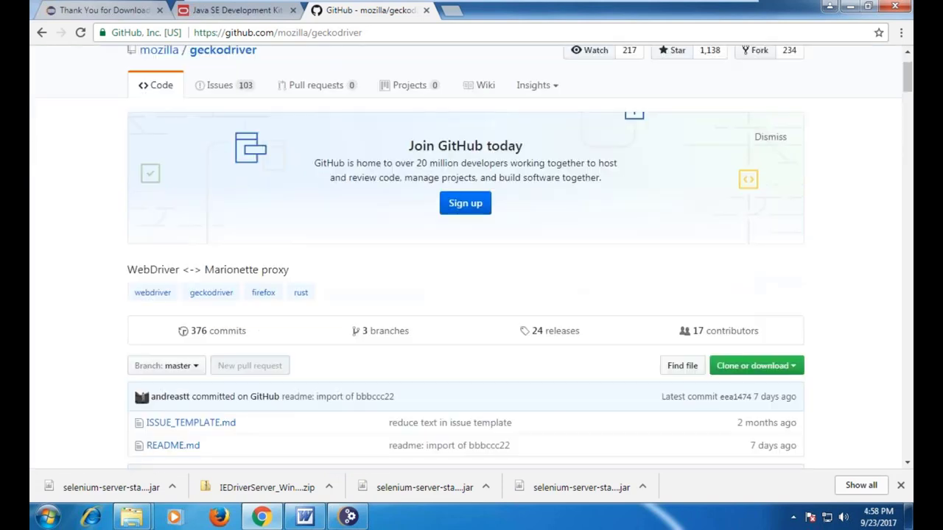
click(264, 295)
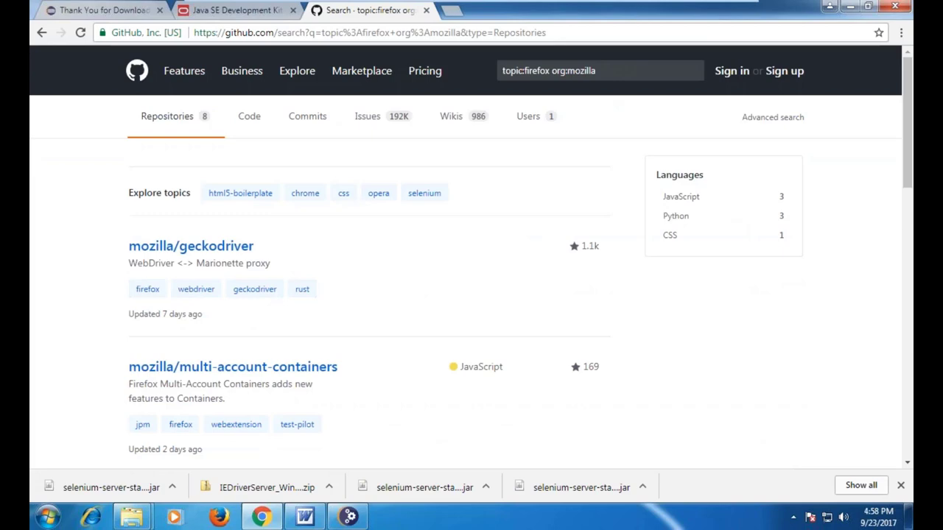
scroll(264, 302, down, 1)
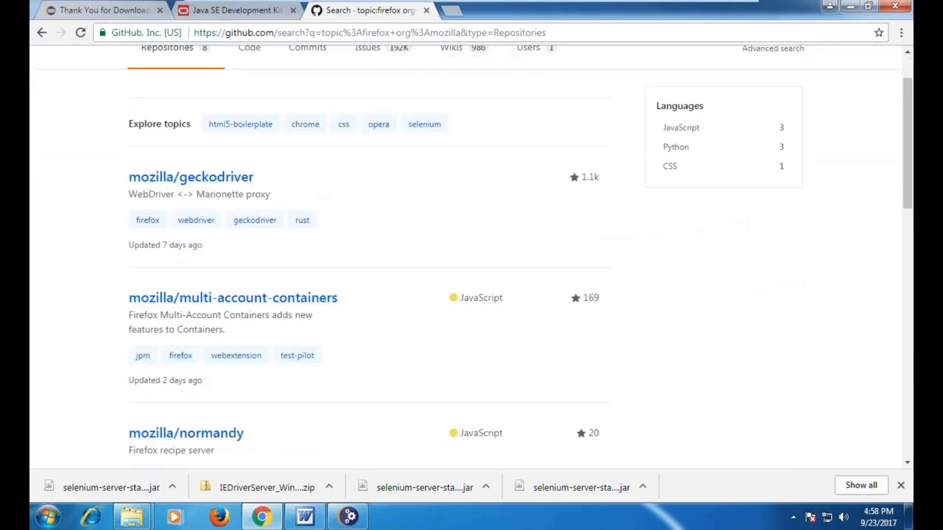
click(425, 11)
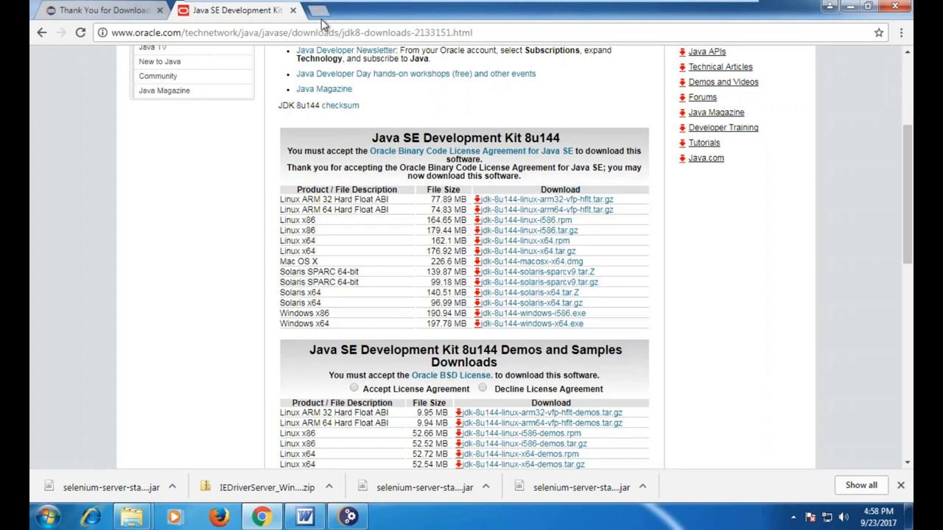
- Bring up the Eclipse installer's 32-bit Java 1.7.0 virtual machine selection, browse to Computer, and cancel it
click(347, 516)
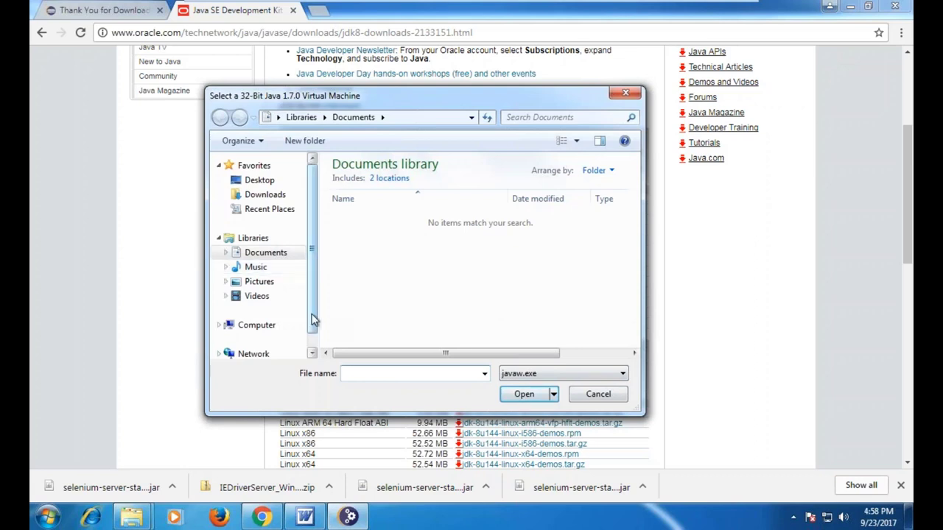
drag(315, 319, 314, 339)
click(256, 304)
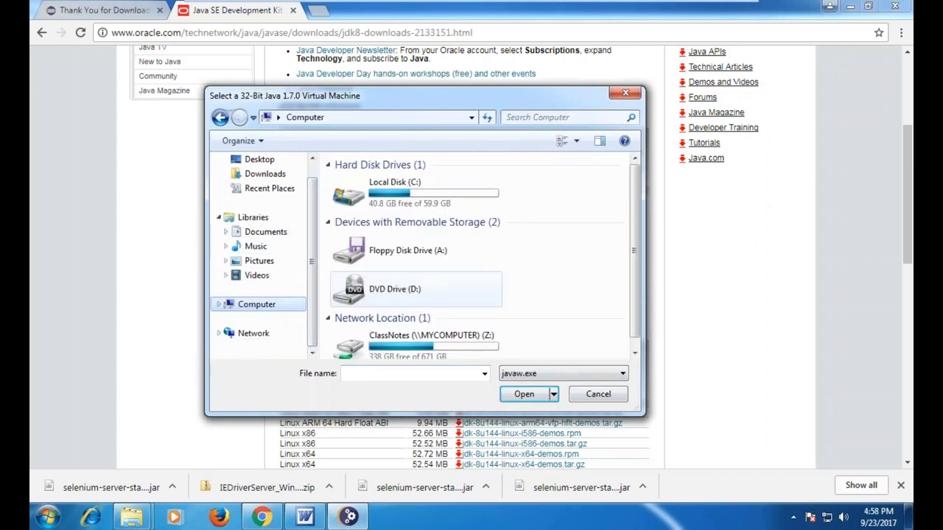
click(597, 395)
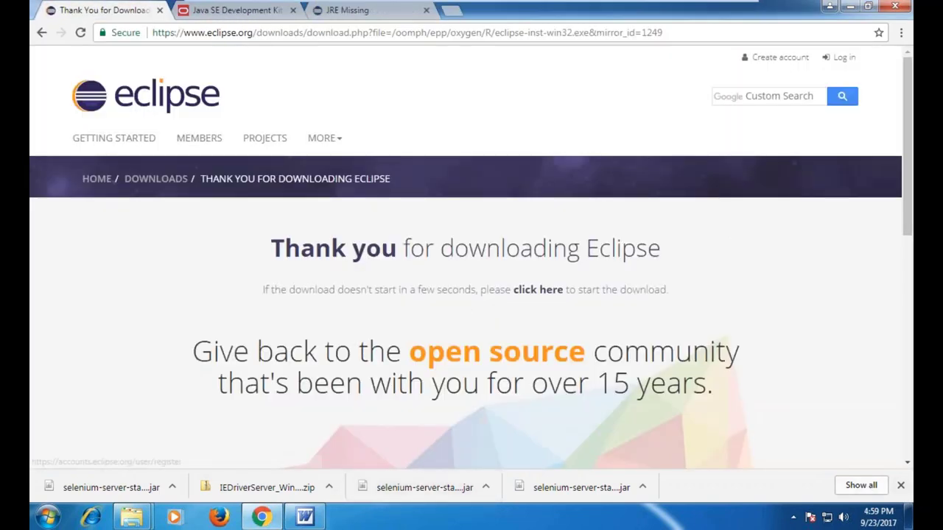
- Dismiss the browser's download bar and run eclipse-inst-win32.exe from the full downloads list, allowing it past the security warning
click(900, 485)
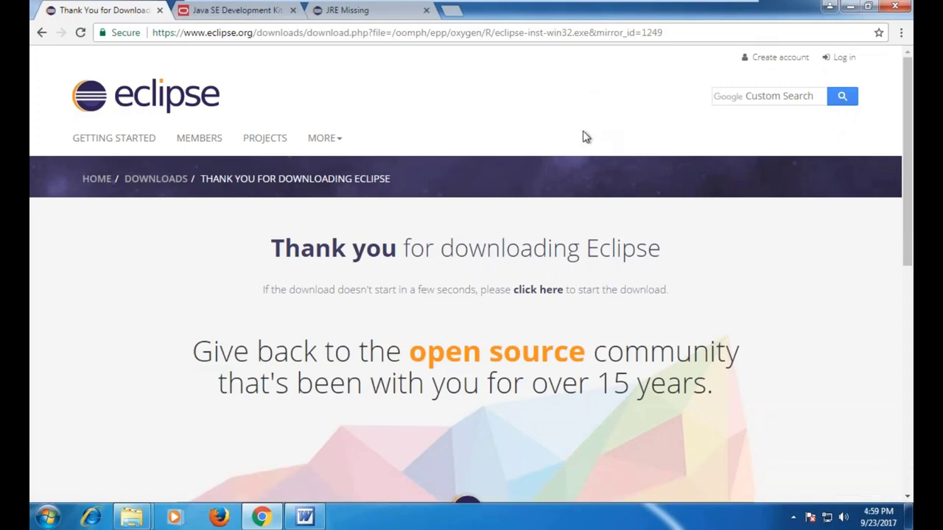
click(899, 35)
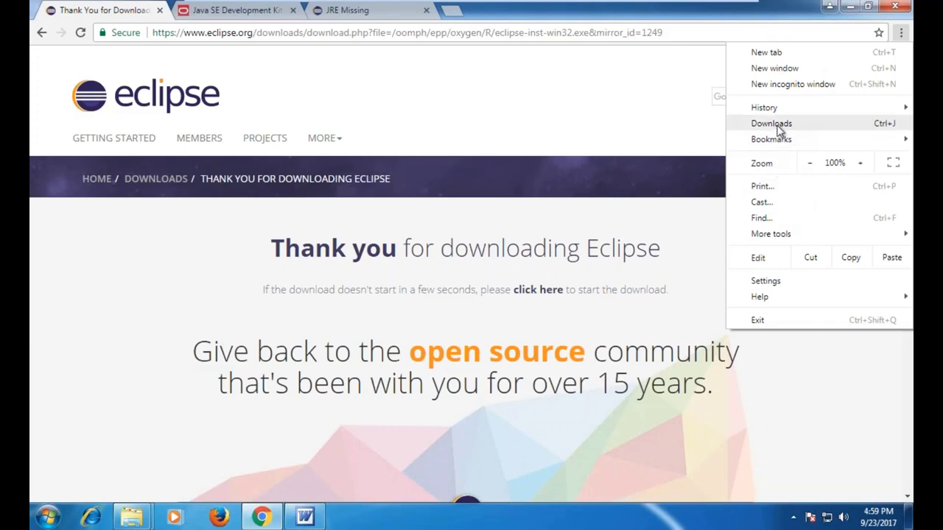
click(772, 123)
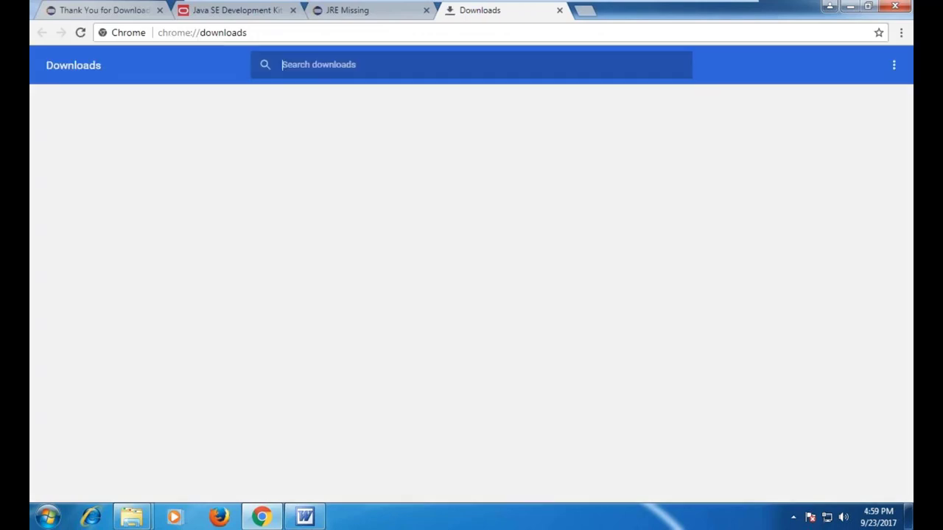
scroll(469, 301, down, 4)
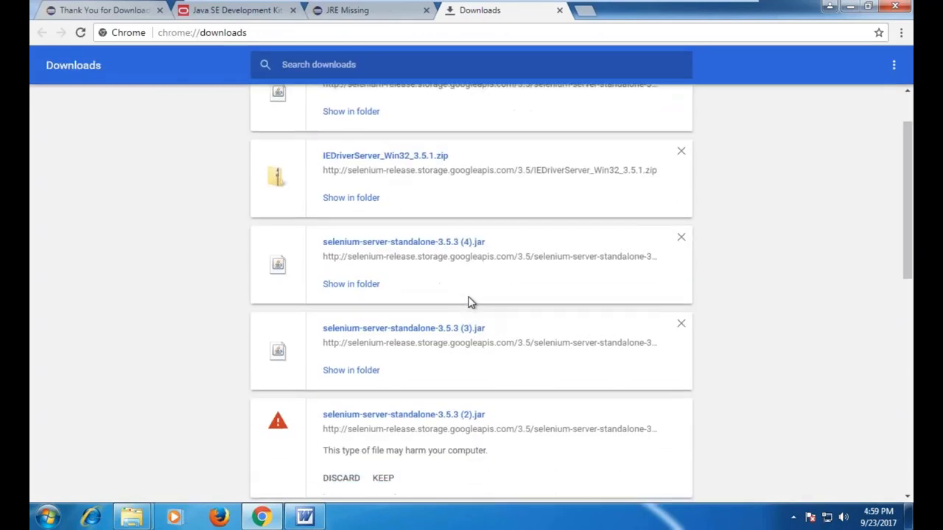
scroll(471, 301, down, 5)
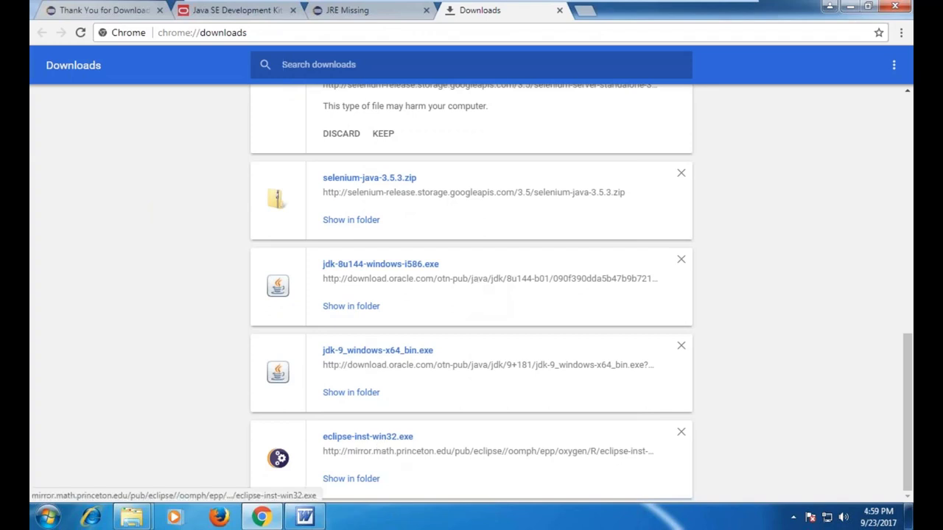
click(368, 437)
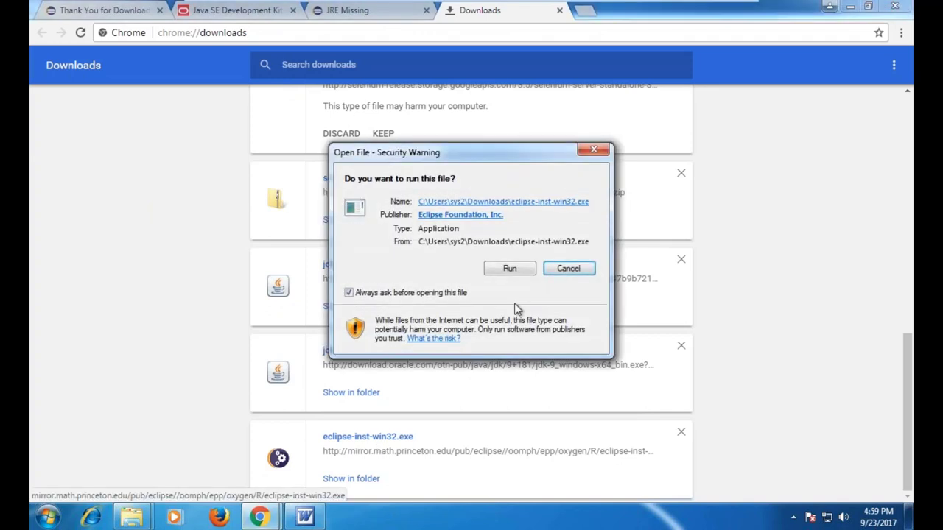
click(510, 270)
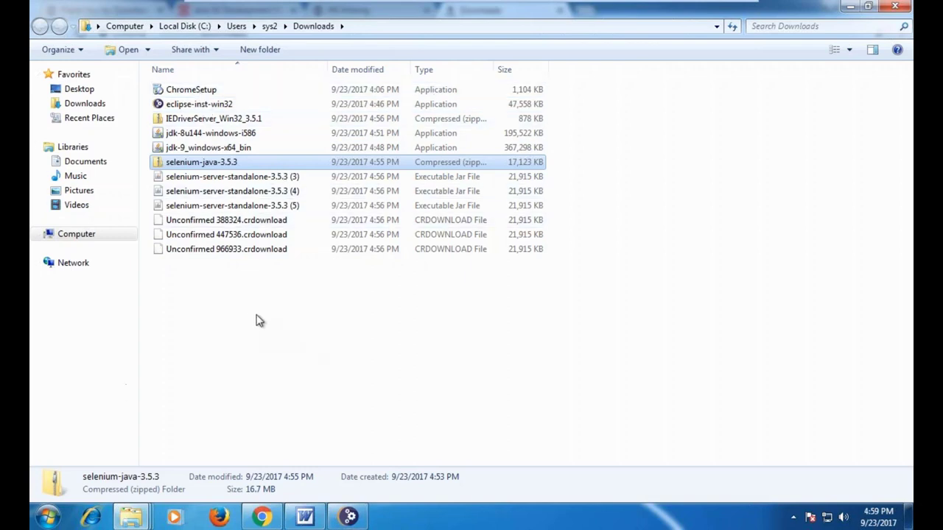
- Permanently delete the three Unconfirmed .crdownload files from the Downloads folder
click(245, 223)
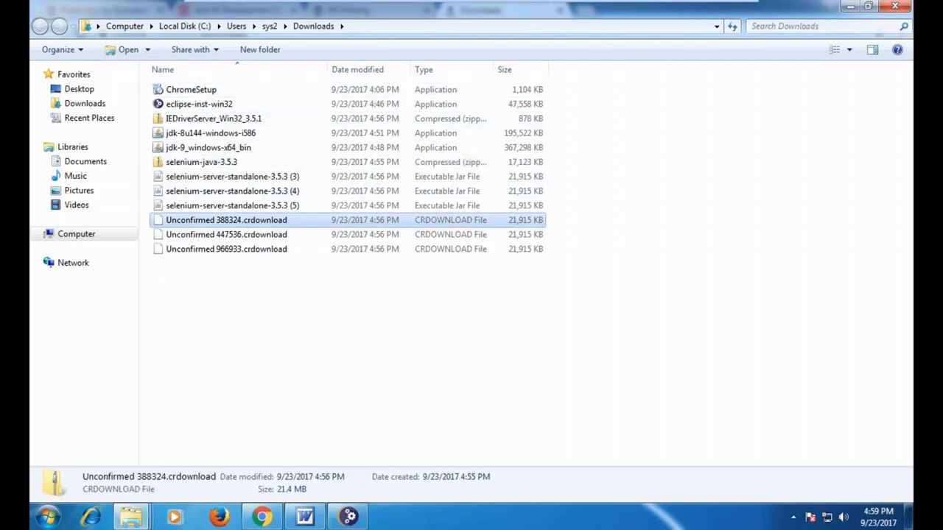
shift+click(250, 251)
key(shift+Delete)
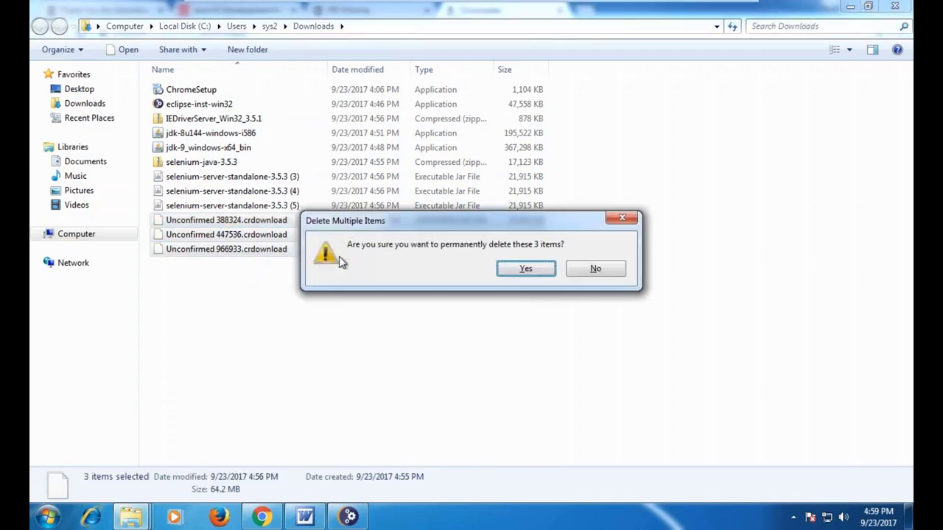
click(538, 269)
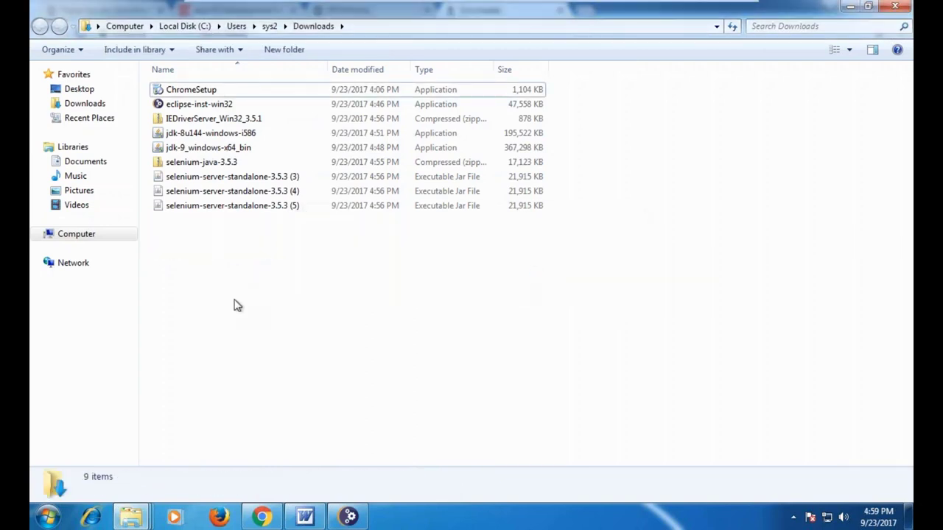
- Permanently delete the duplicate selenium-server-standalone-3.5.3 (4) and (5) jar files from the Downloads folder
click(258, 194)
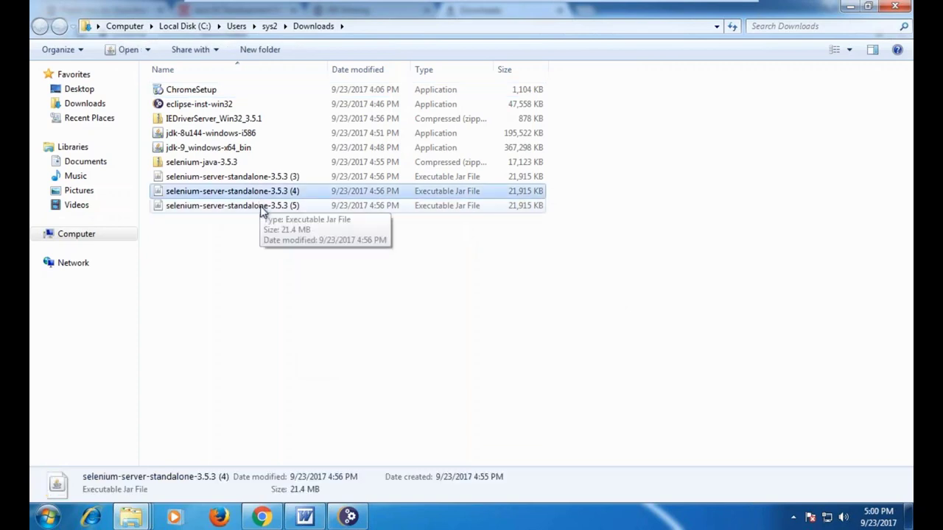
shift+click(258, 210)
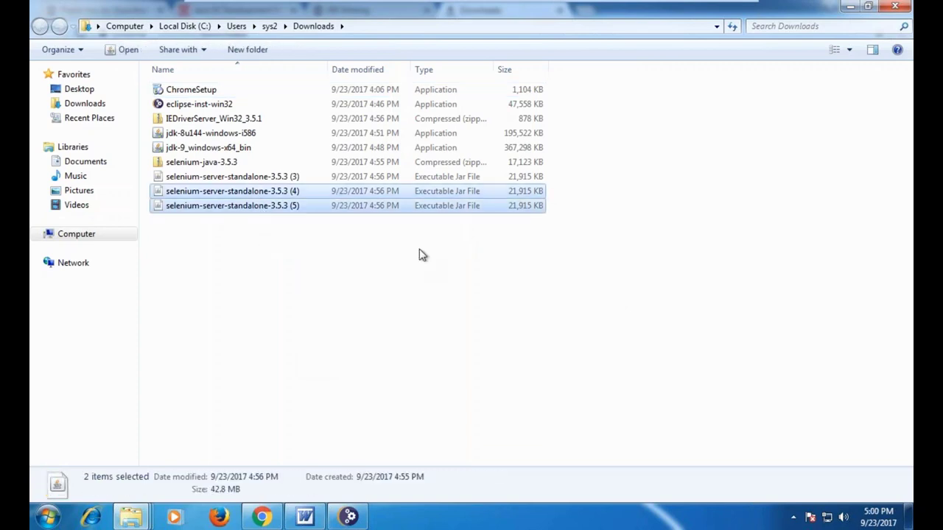
key(shift+Delete)
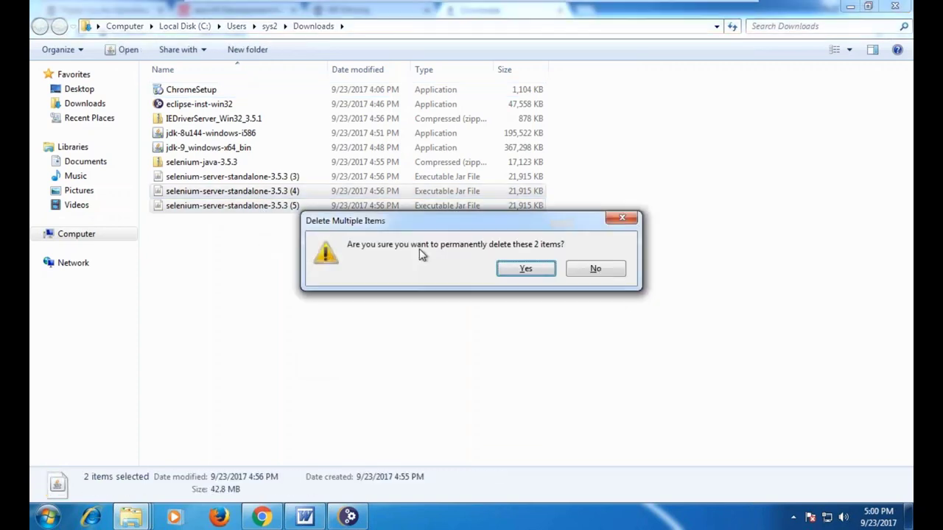
click(525, 269)
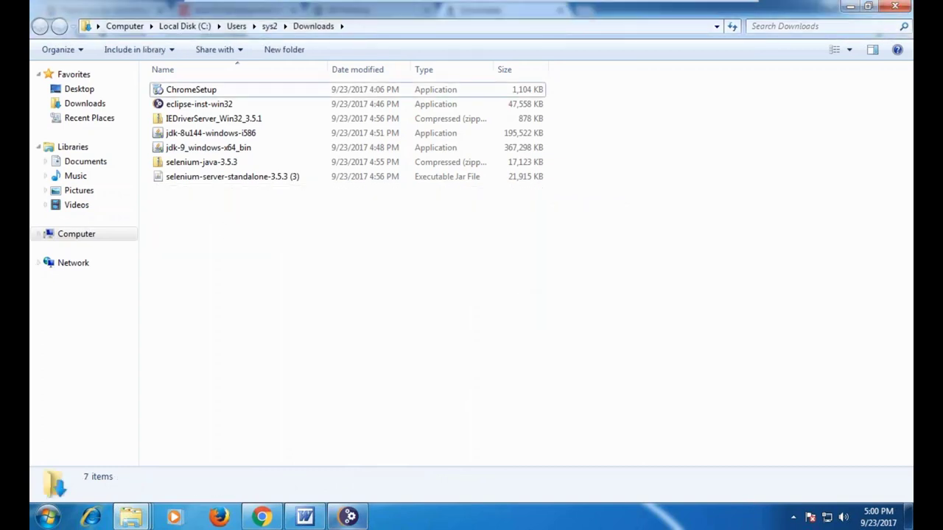
- Start installing Eclipse IDE for Java Developers into C:\Users\sys2\eclipse\java-oxygen from the Eclipse installer, accepting the Software User Agreement
click(346, 517)
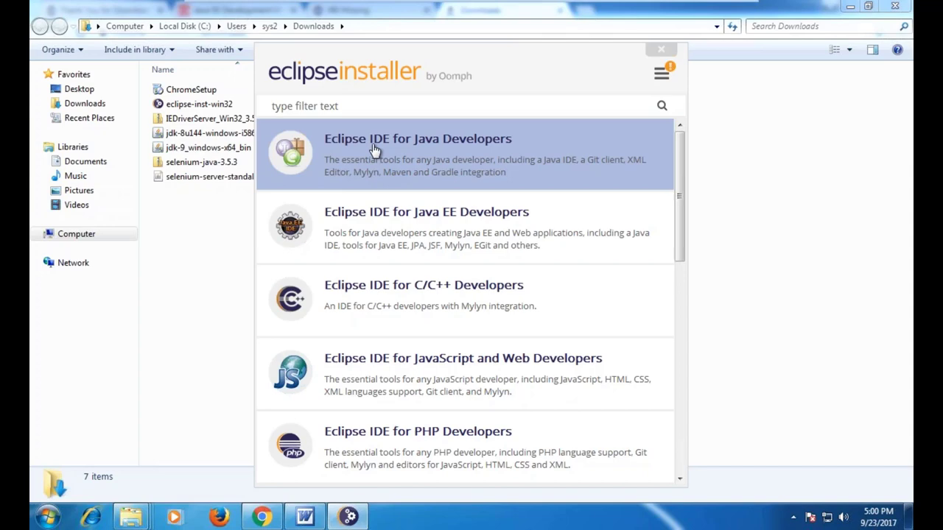
click(476, 149)
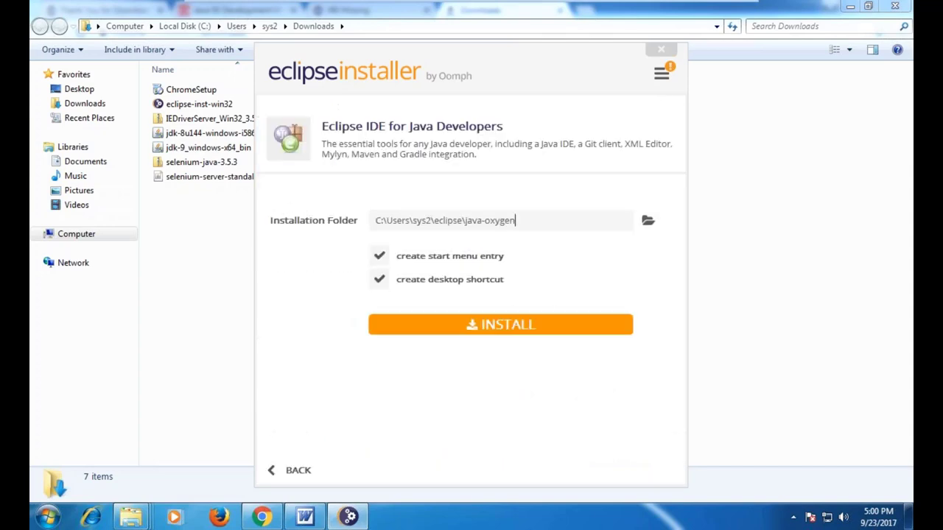
click(545, 328)
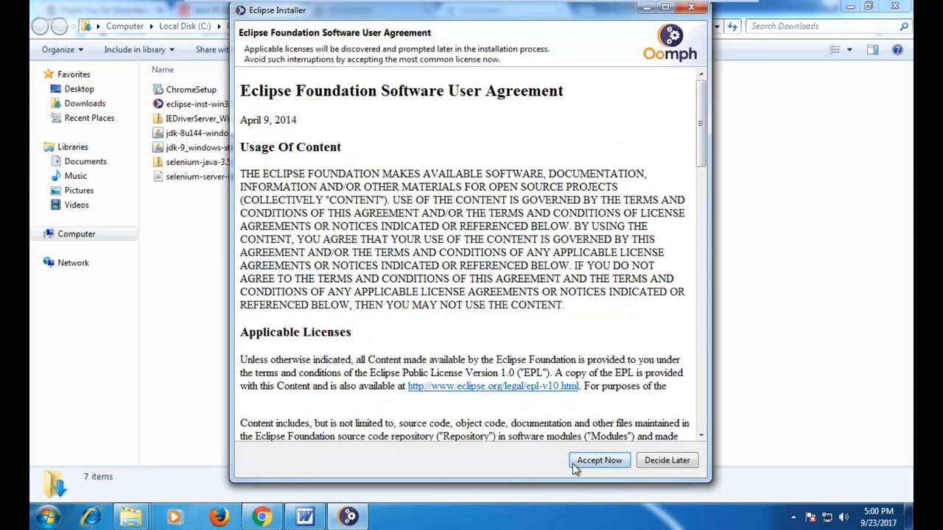
click(601, 463)
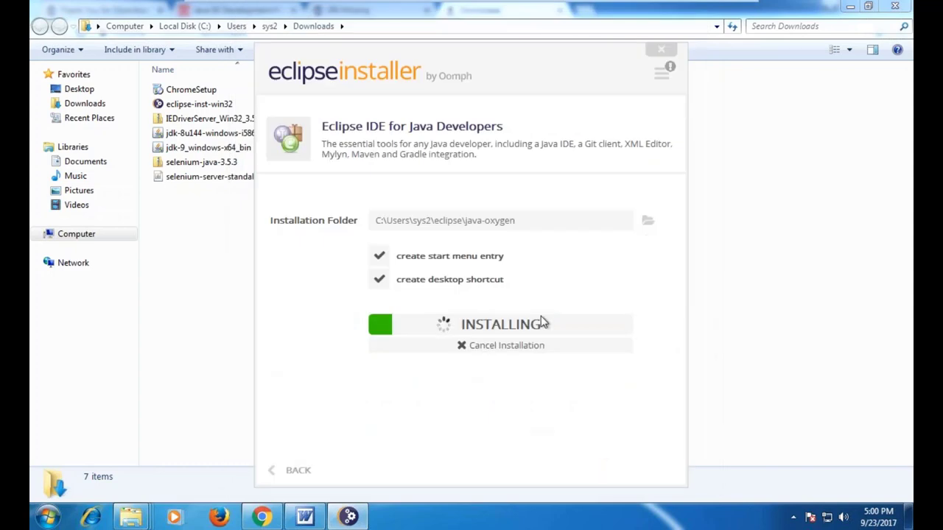
click(762, 282)
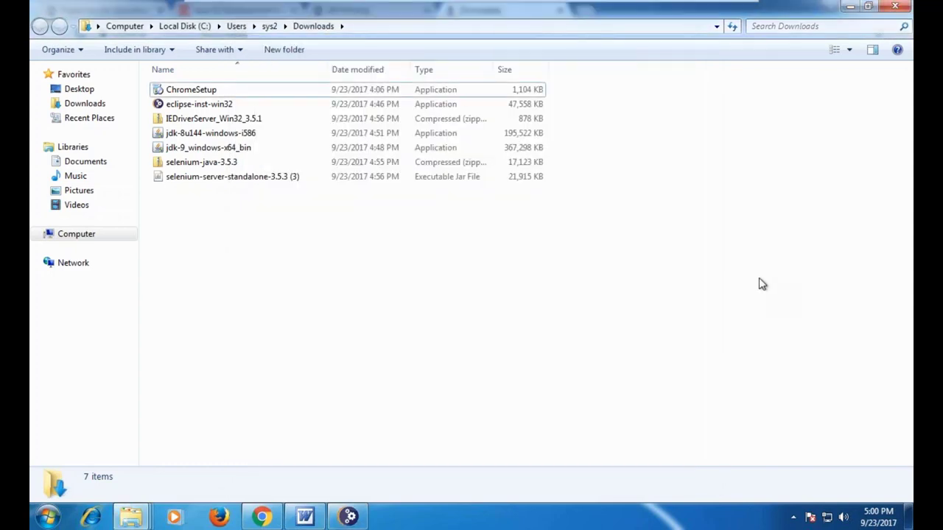
- Switch to Chrome and close the Downloads, JRE Missing and Java SE Development Kit pages
click(261, 516)
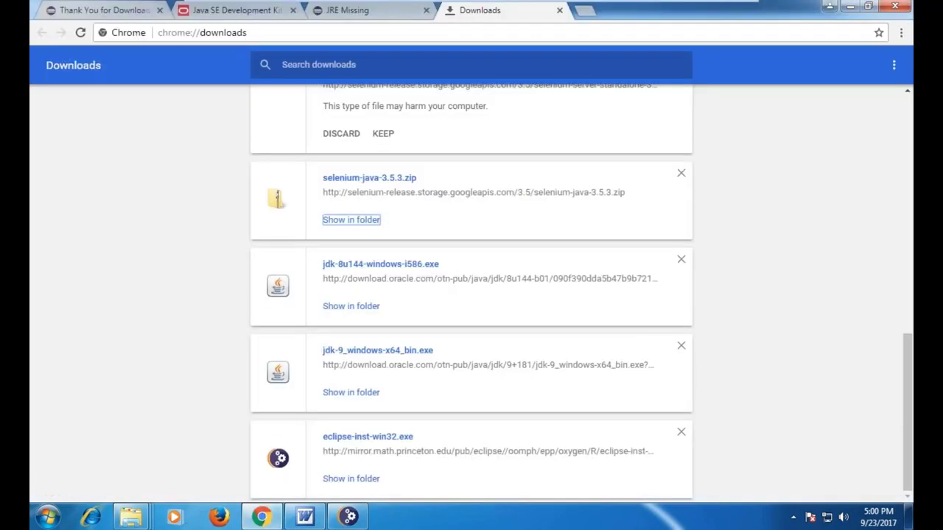
click(559, 10)
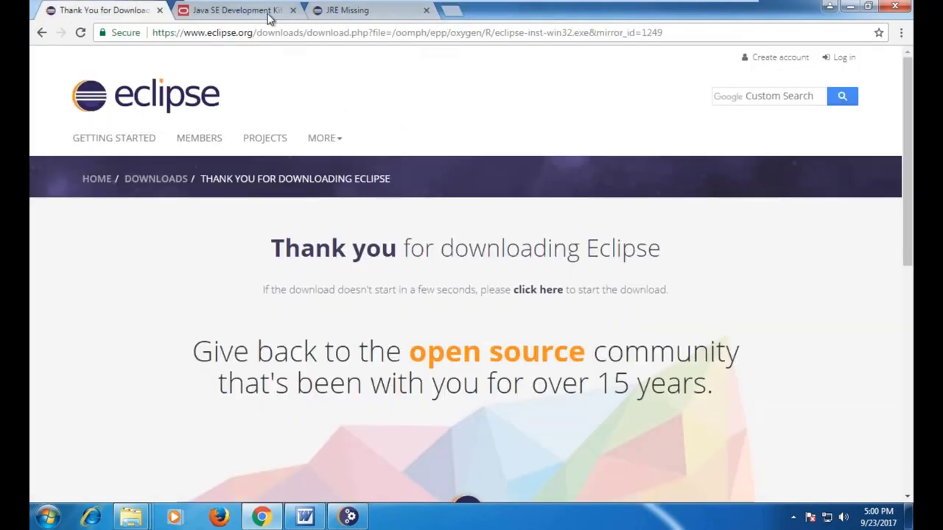
click(426, 10)
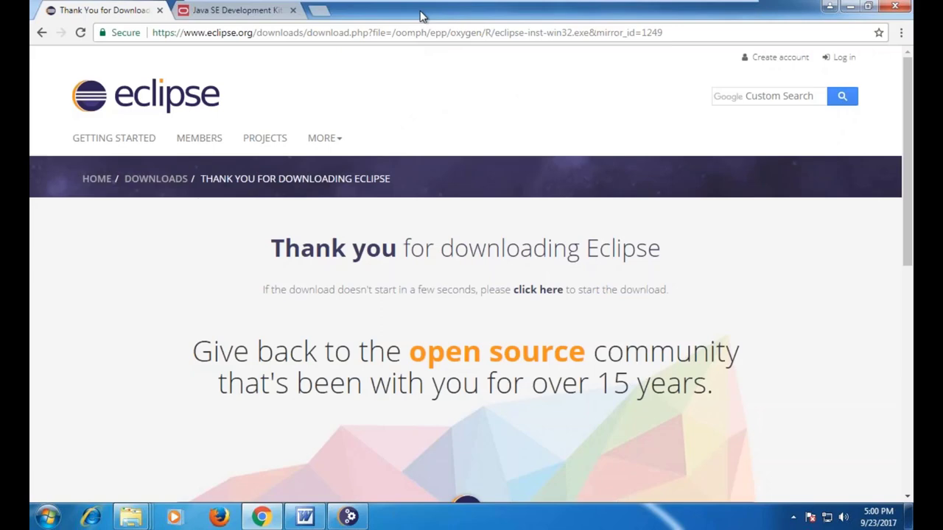
click(277, 15)
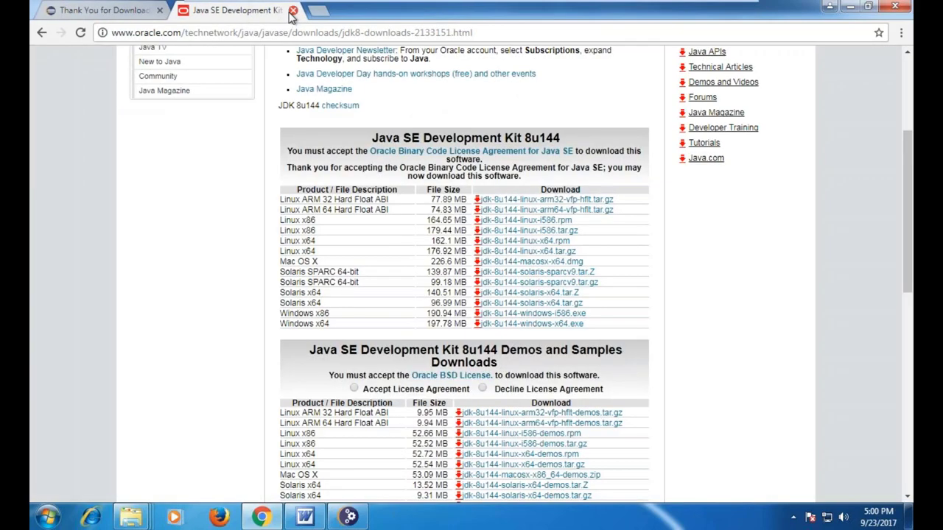
click(293, 10)
click(202, 35)
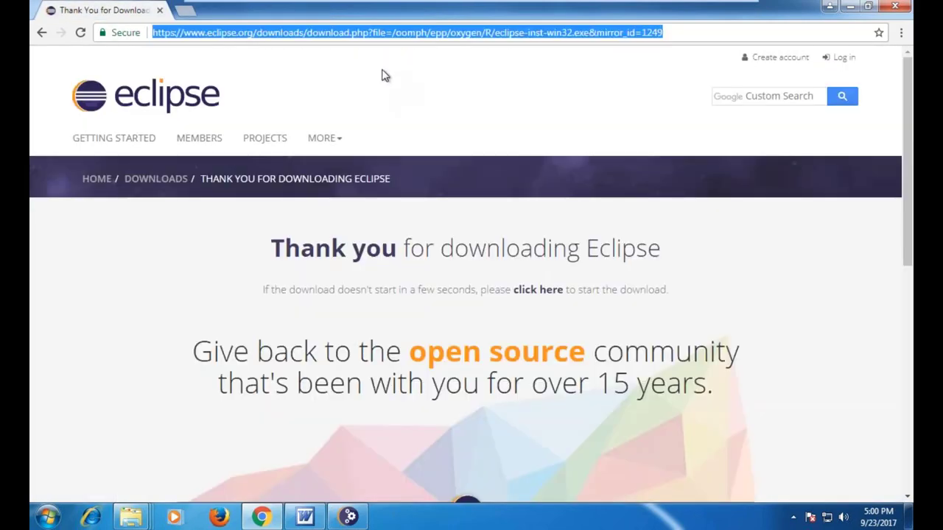
text(se)
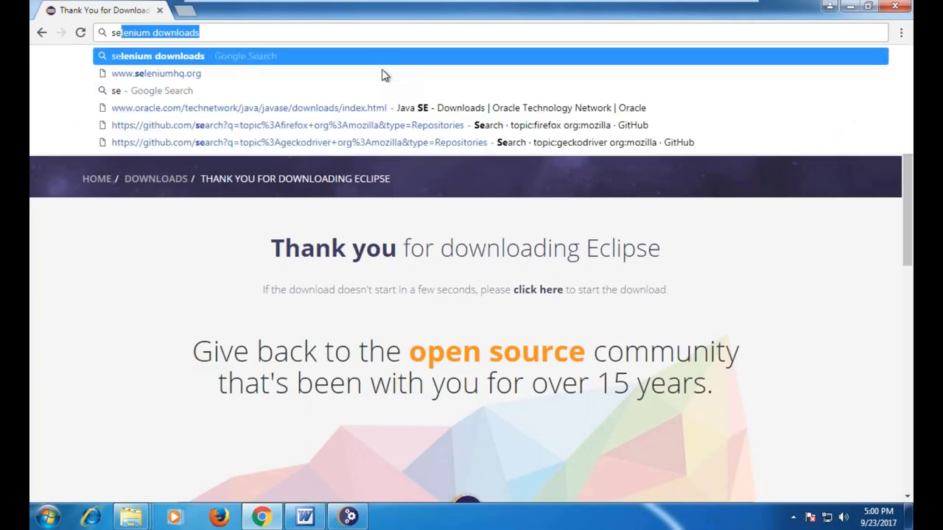
click(201, 73)
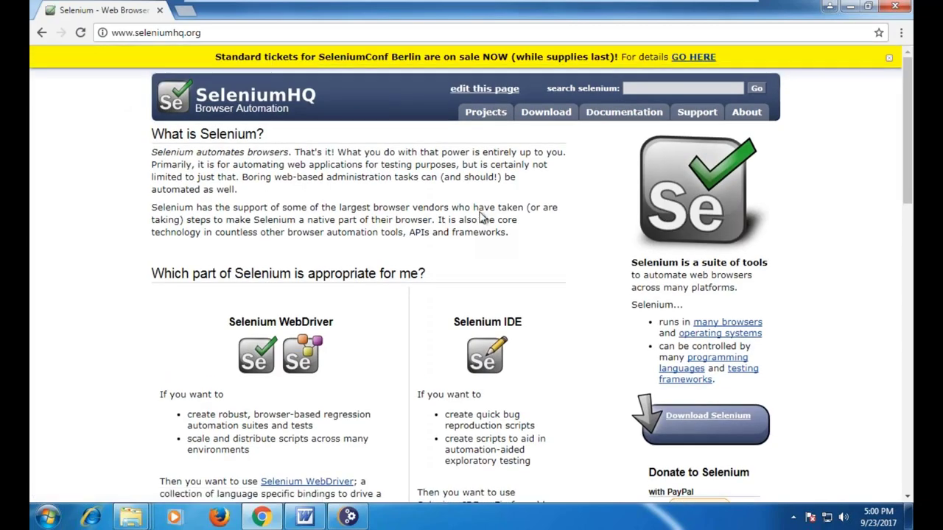
click(549, 114)
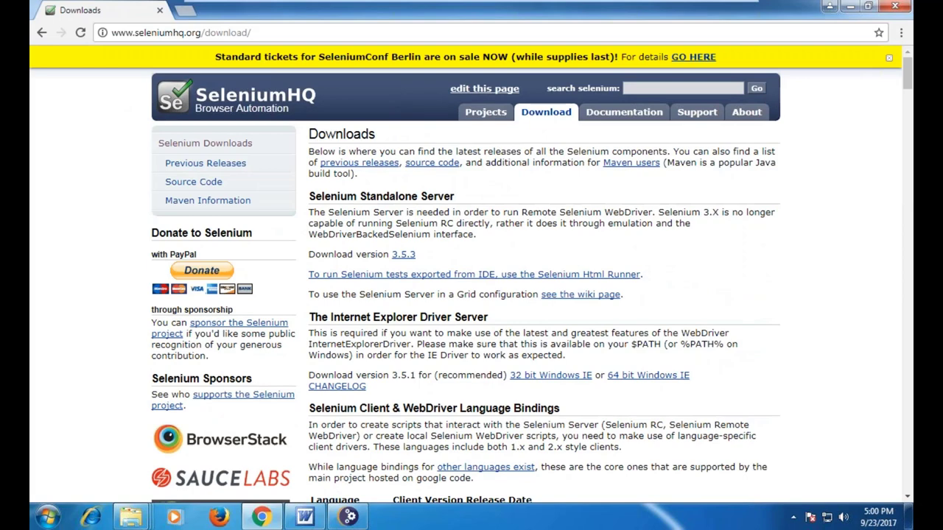
- Compare the standalone server and IE driver entries on the Selenium page with the files in the Downloads folder
scroll(471, 280, down, 1)
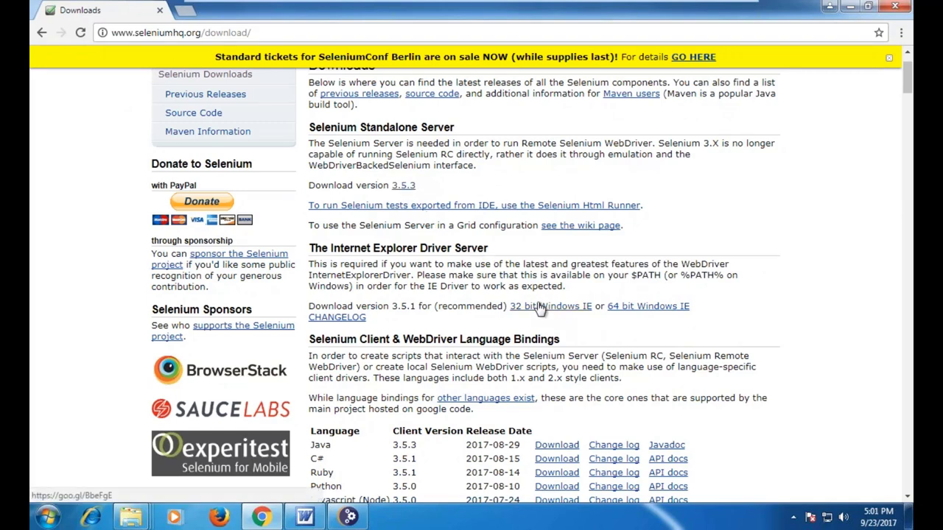
mouse_move(131, 517)
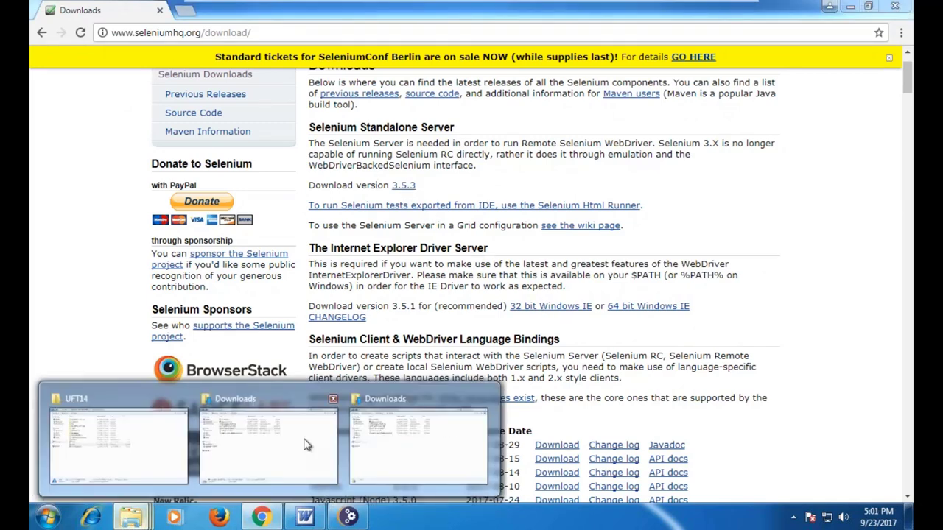
click(458, 398)
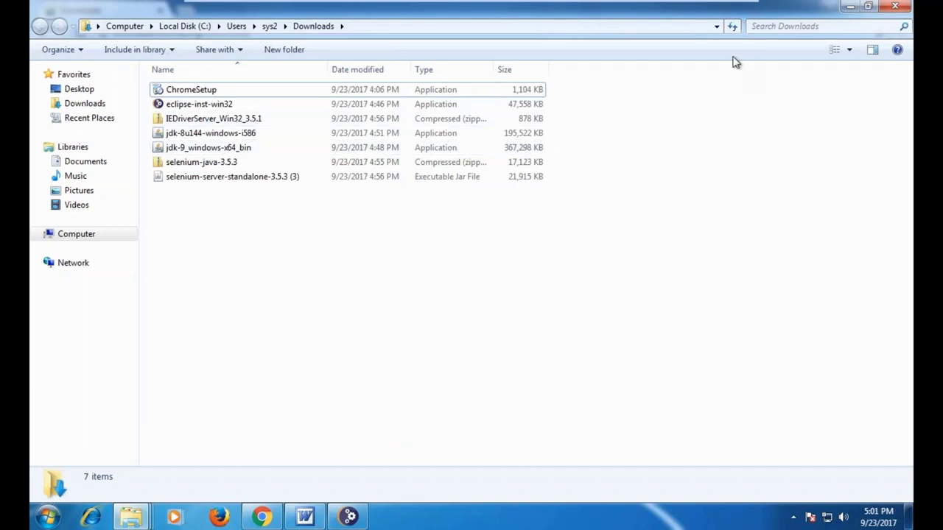
click(850, 6)
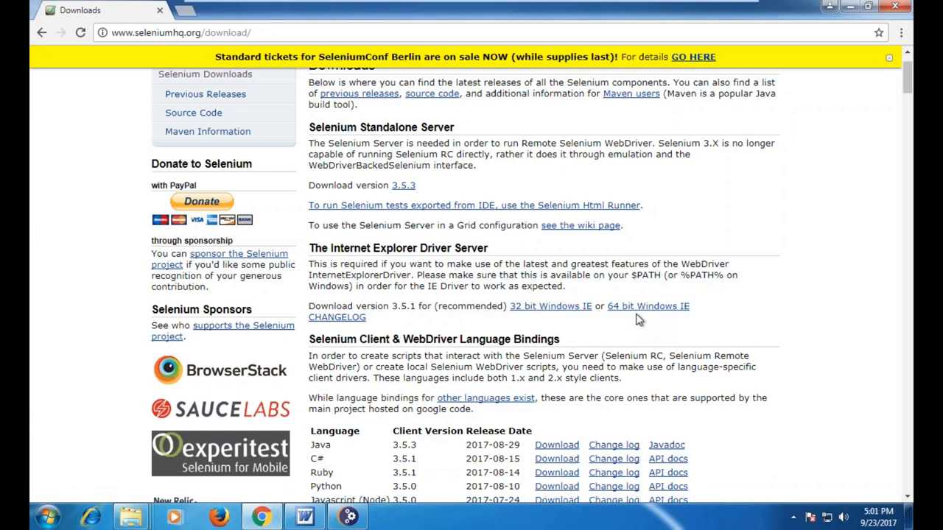
- Open the Mozilla GeckoDriver repository from the third-party browser drivers list and download it as a ZIP
scroll(639, 320, down, 1)
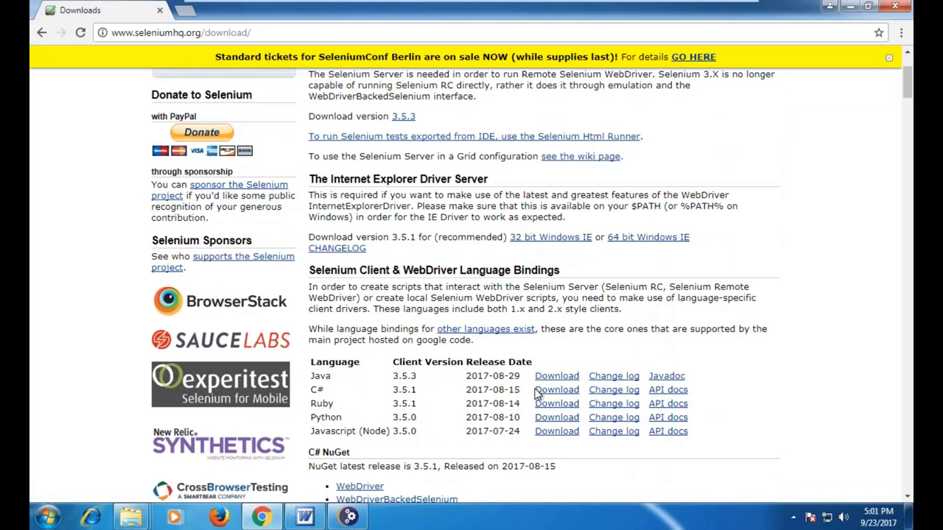
scroll(538, 392, down, 2)
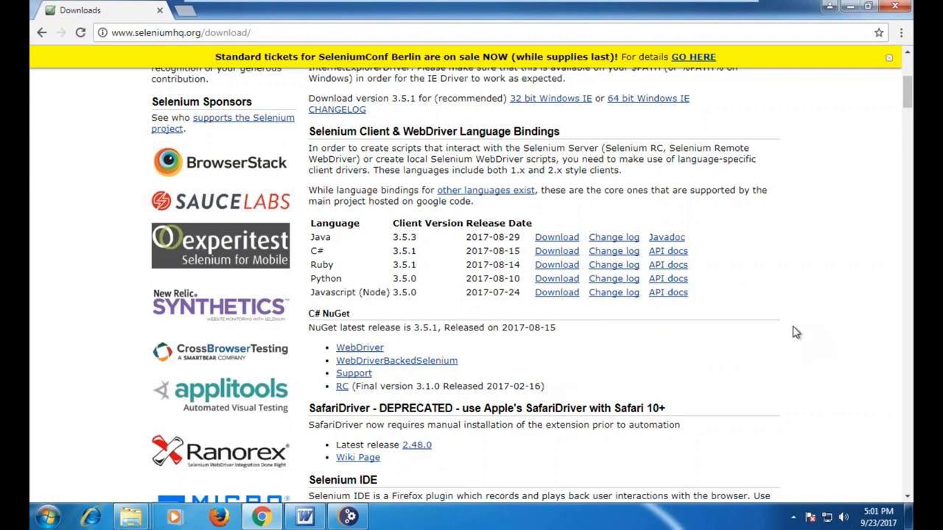
scroll(409, 248, down, 8)
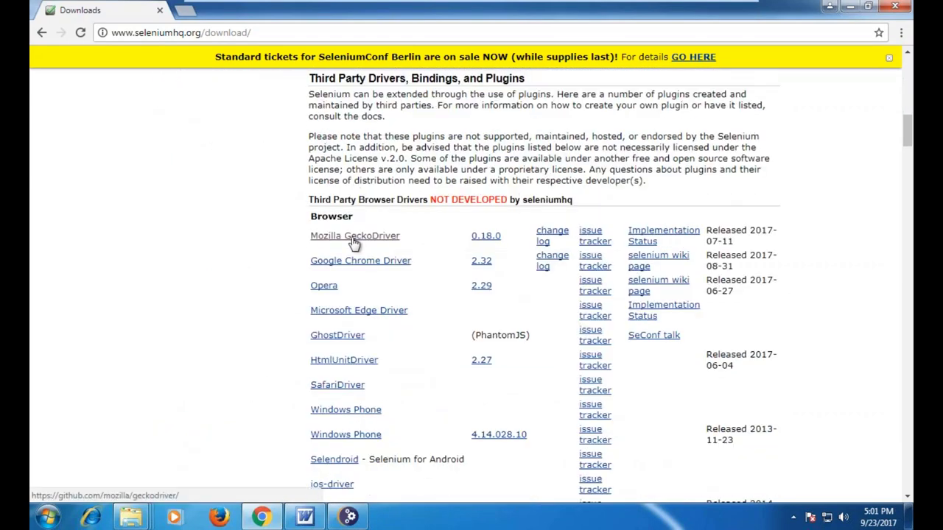
click(354, 236)
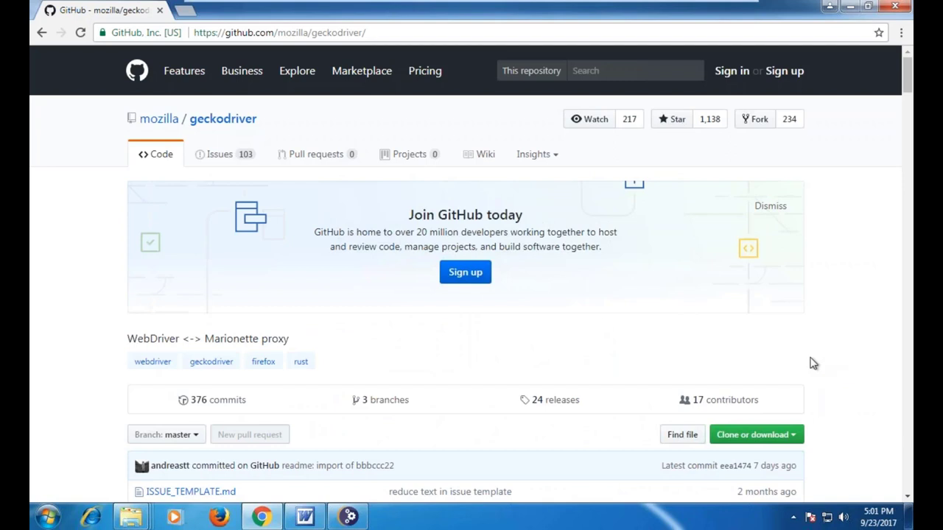
click(782, 436)
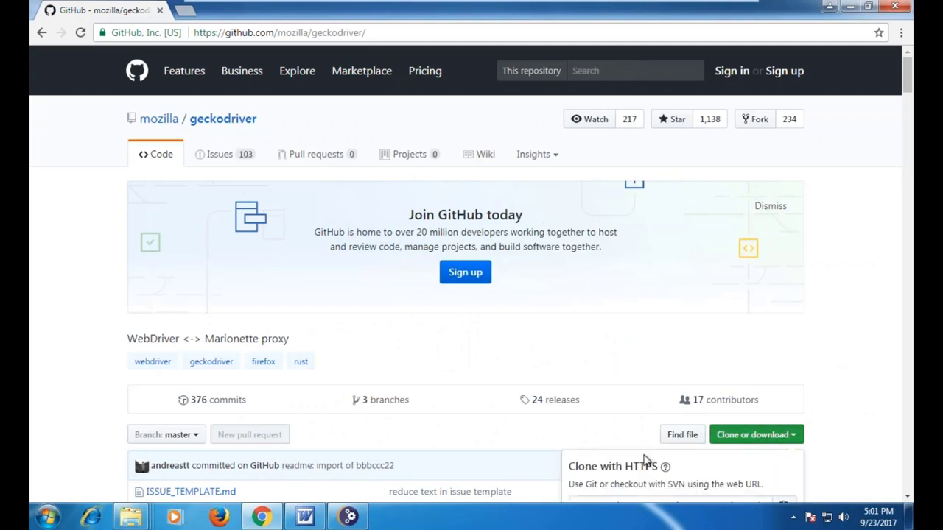
scroll(639, 471, down, 3)
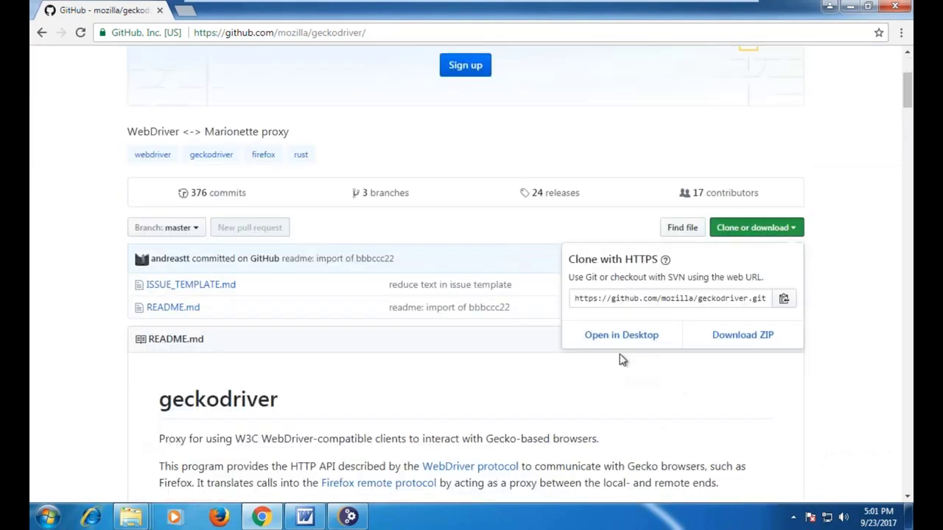
click(757, 345)
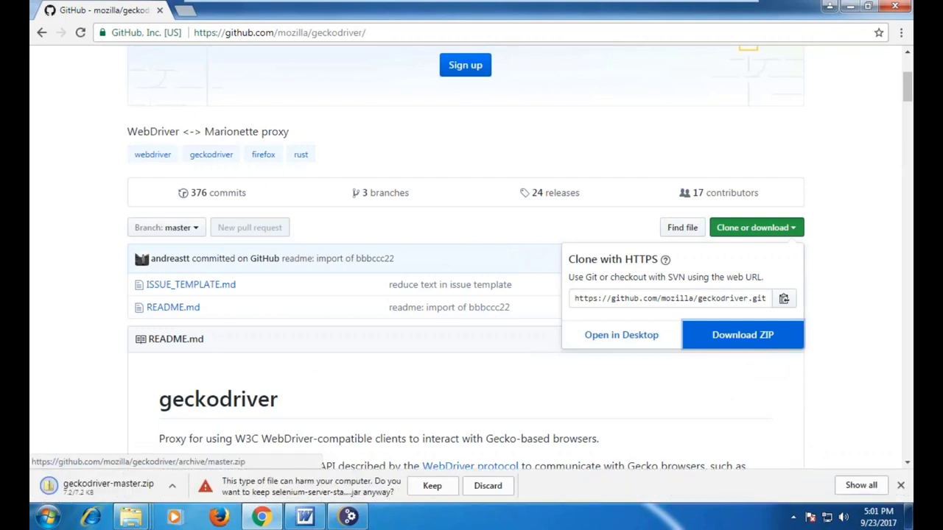
- Open the downloaded geckodriver-master.zip and look inside its geckodriver-master folder
click(171, 488)
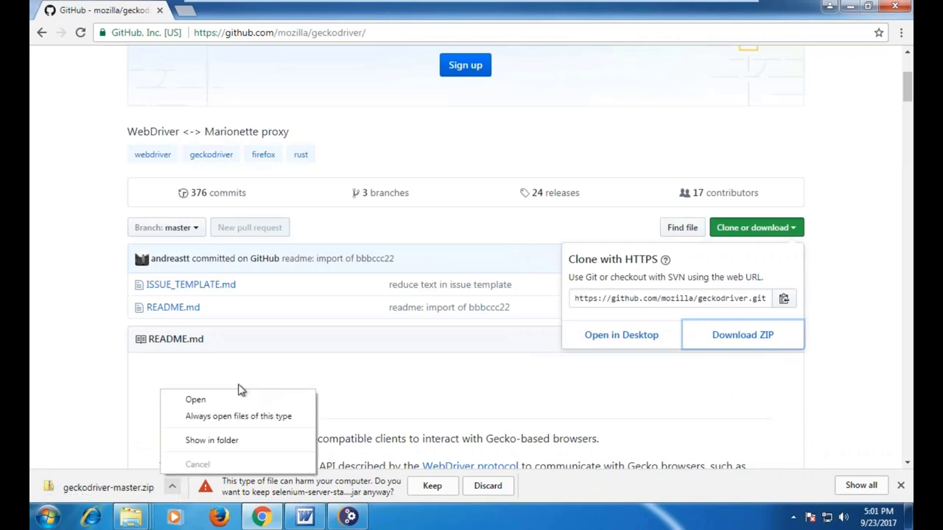
click(205, 402)
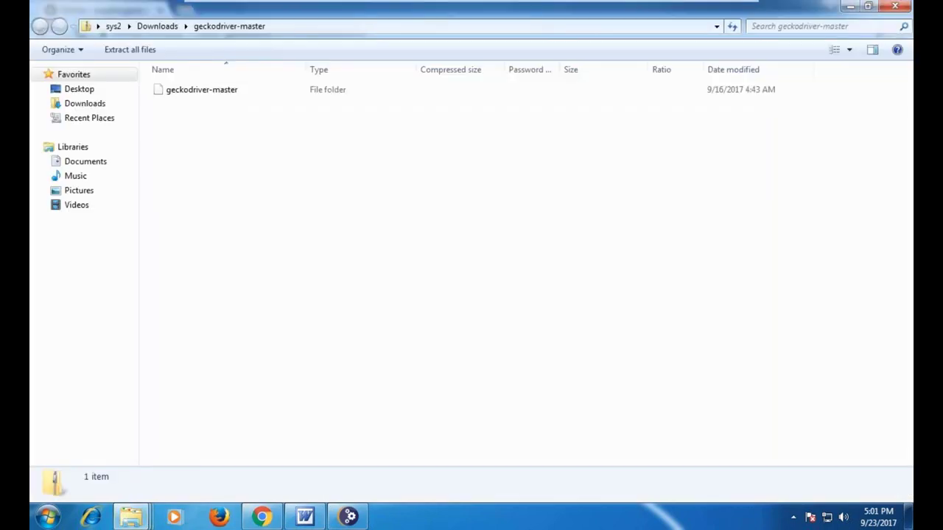
click(206, 90)
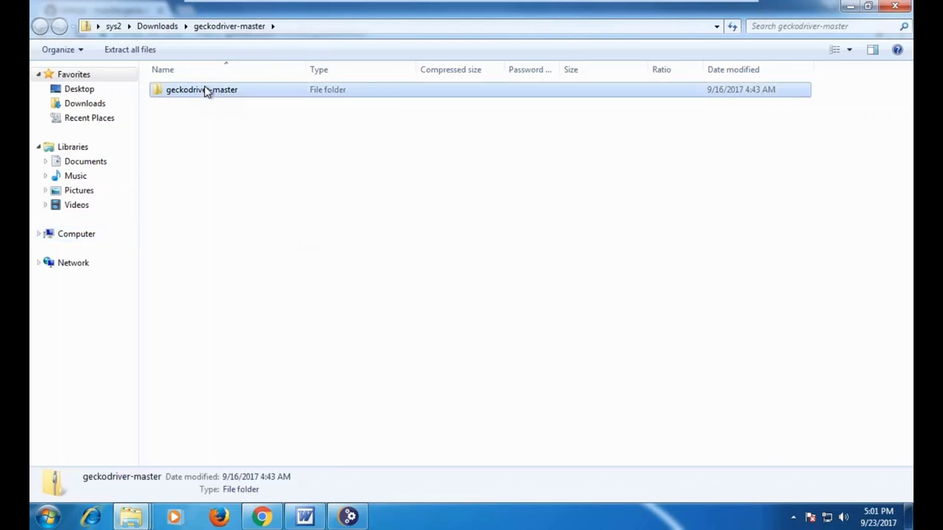
double_click(206, 90)
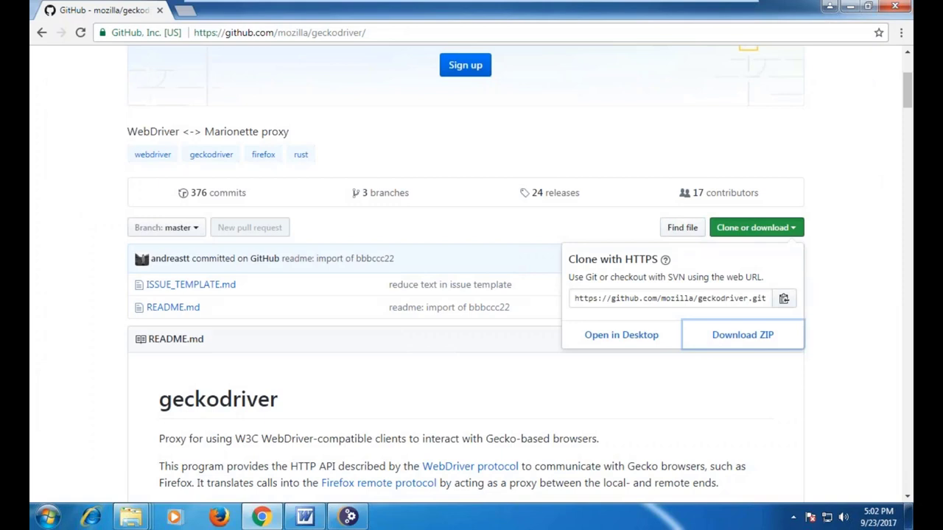
- Look through the geckodriver repository page and the WebDriver protocol specification linked from its README
key(Escape)
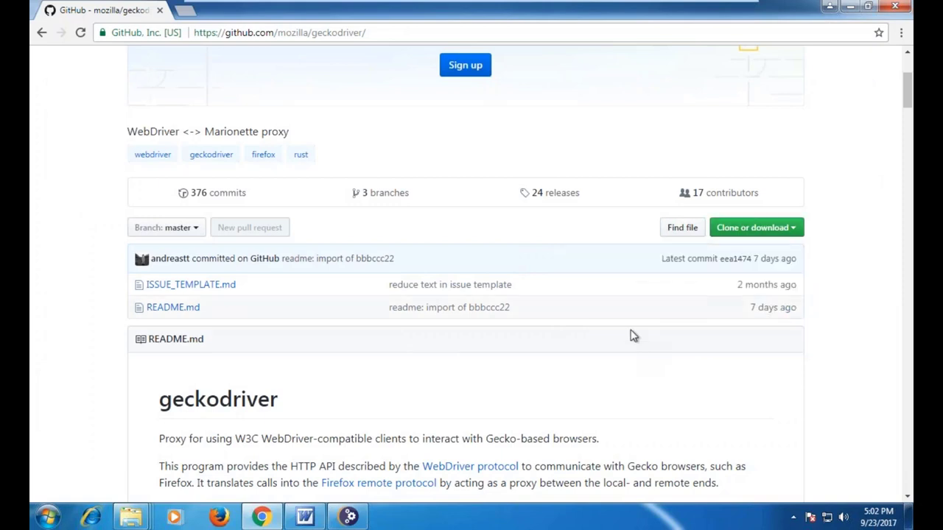
scroll(634, 336, up, 3)
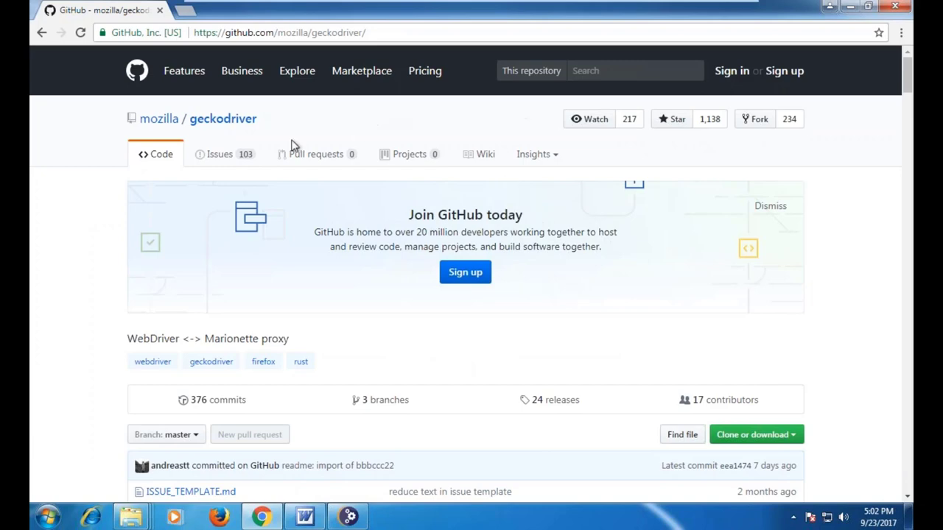
scroll(265, 361, down, 2)
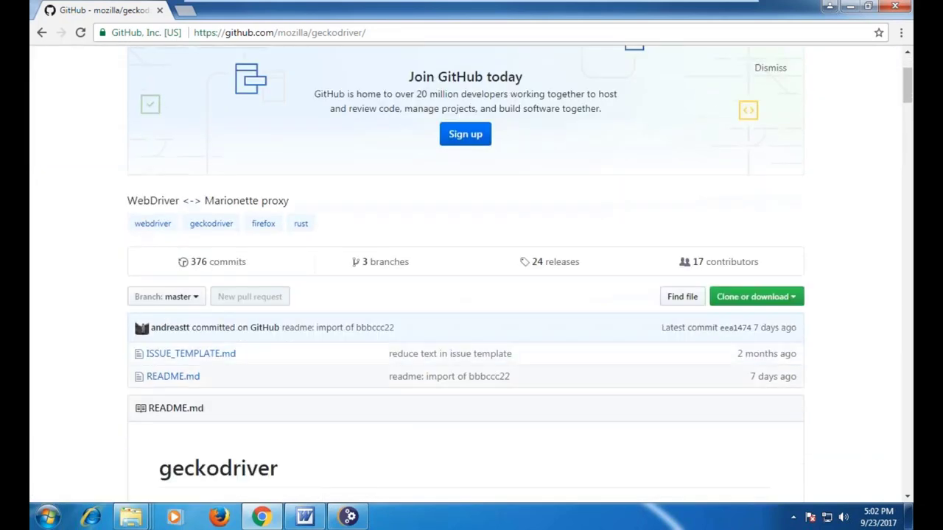
scroll(300, 364, down, 4)
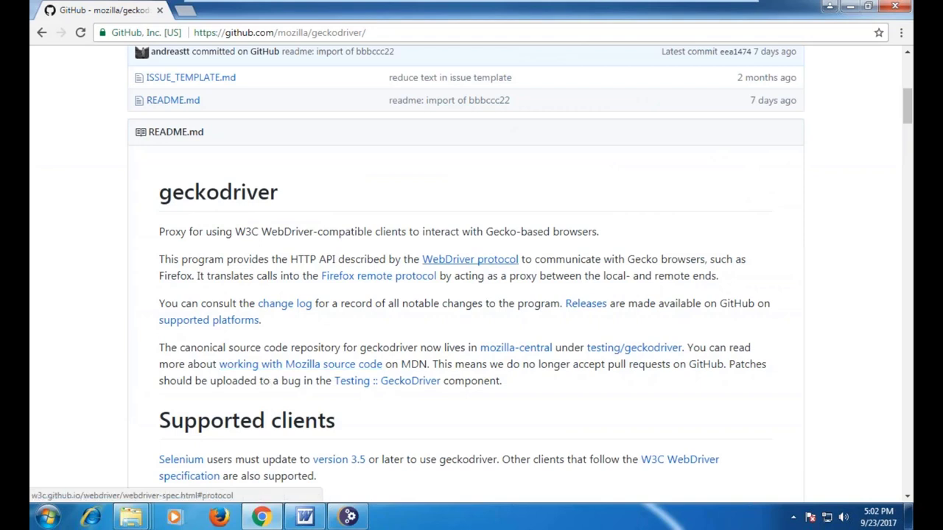
click(479, 263)
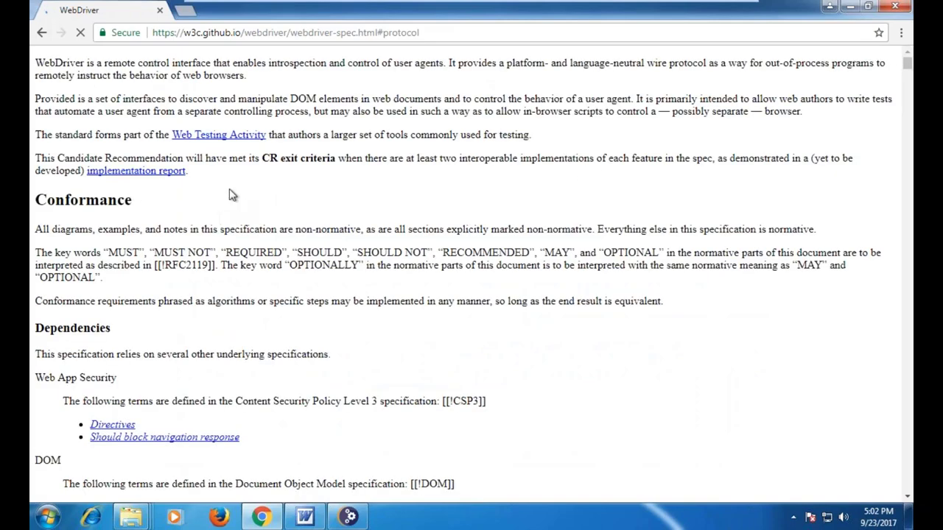
scroll(231, 189, down, 3)
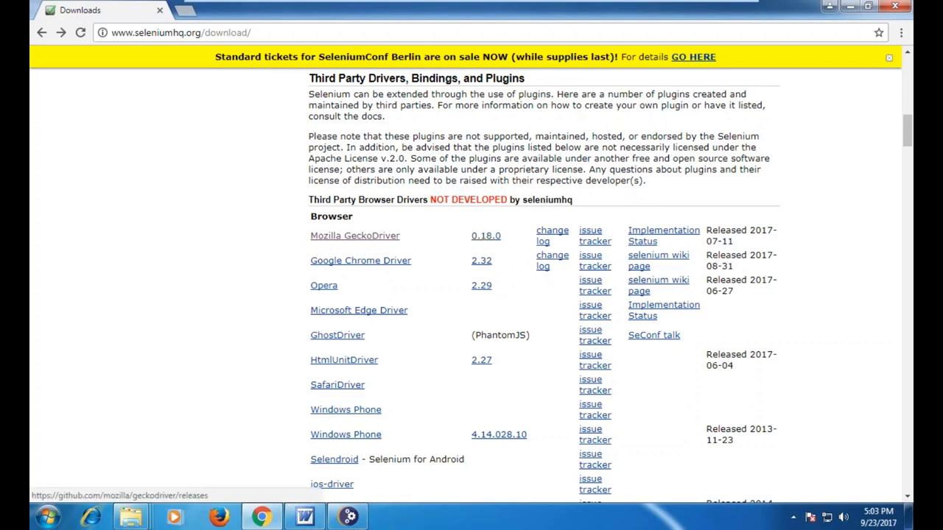
- Open the Mozilla GeckoDriver 0.18.0 release link and download geckodriver-v0.19.0-win64.zip, keeping the flagged selenium-server standalone jar
click(485, 238)
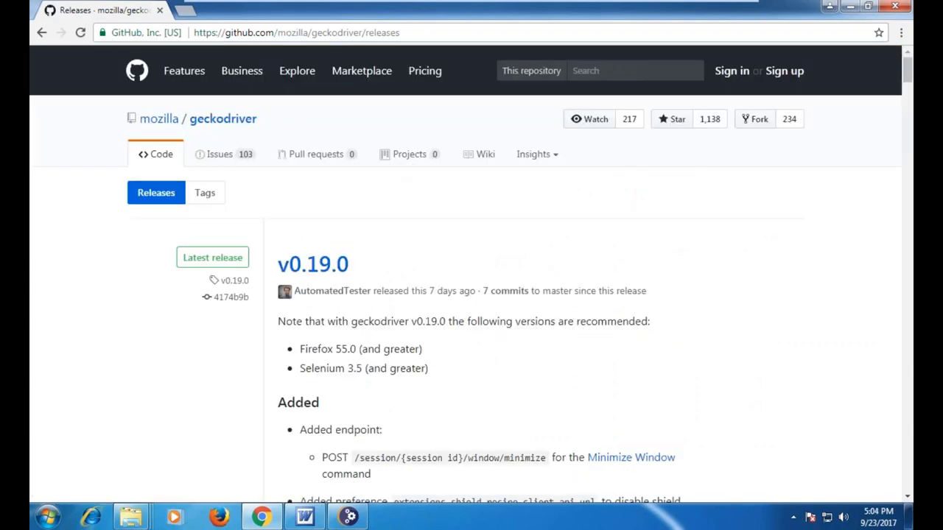
scroll(471, 273, down, 1)
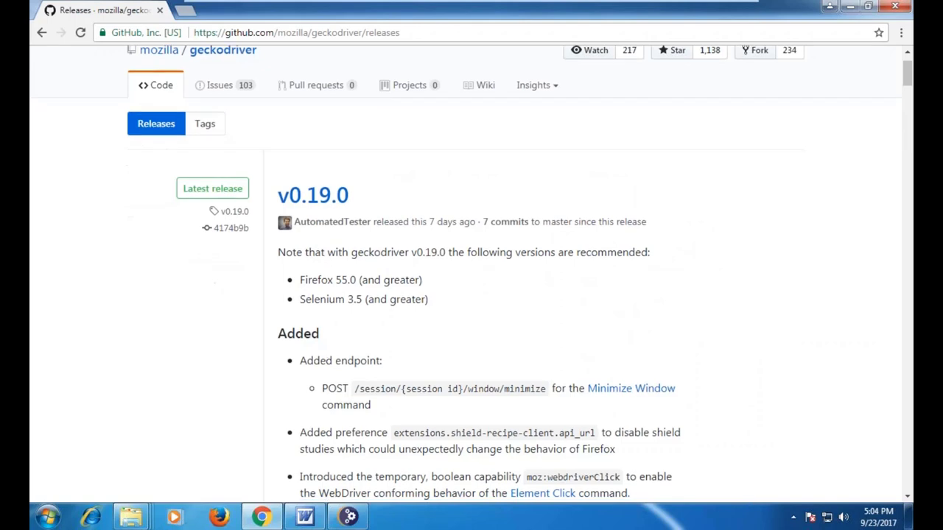
scroll(312, 212, down, 1)
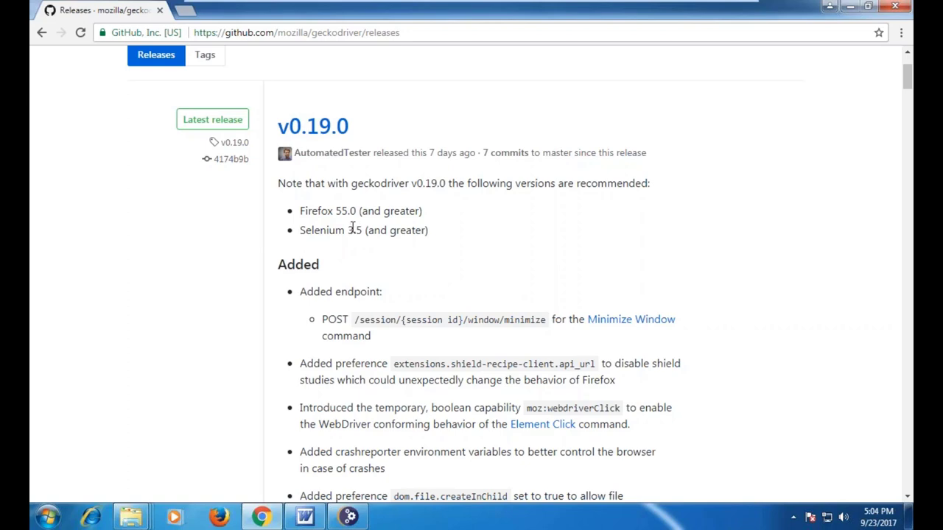
scroll(476, 272, down, 2)
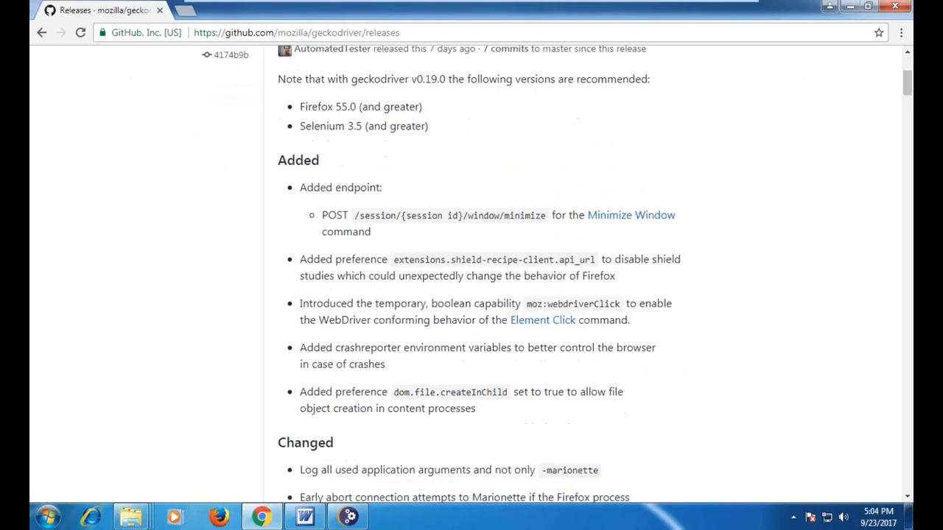
scroll(476, 271, down, 3)
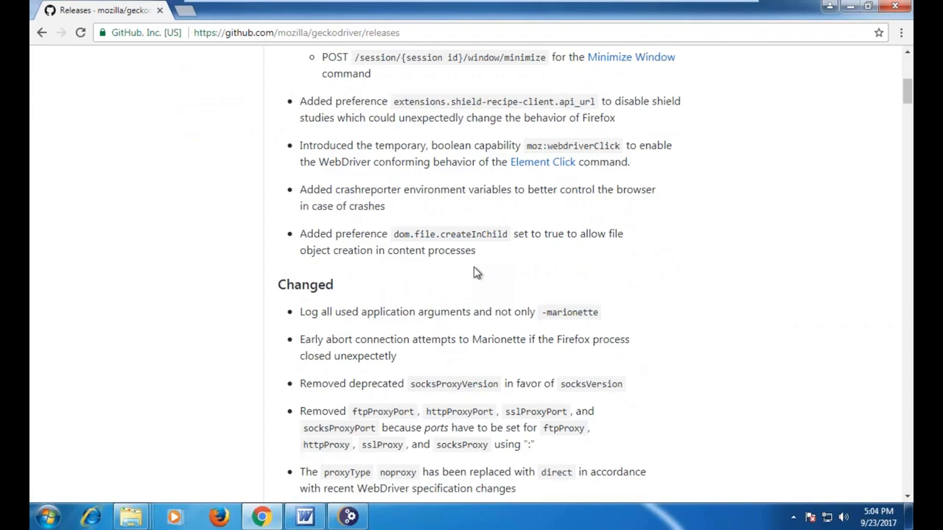
scroll(476, 271, down, 8)
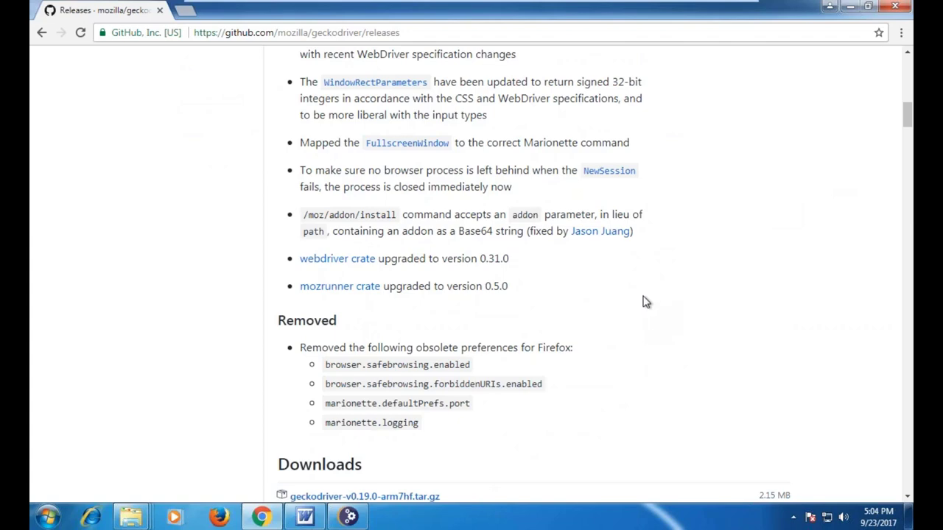
scroll(907, 127, down, 20)
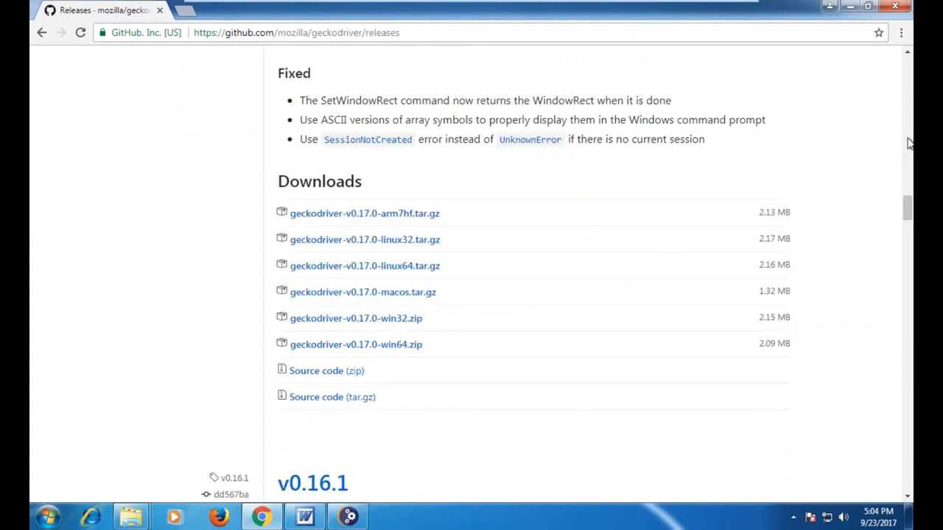
scroll(909, 143, up, 10)
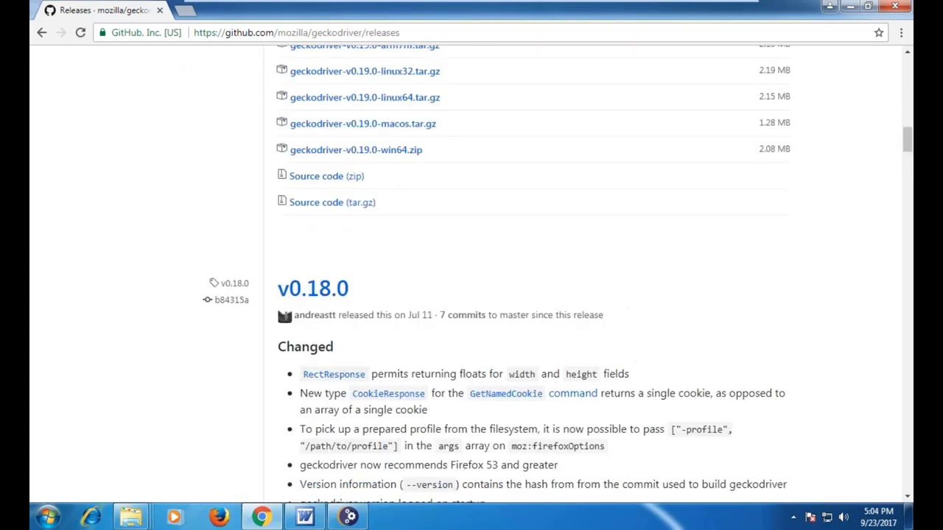
scroll(426, 224, up, 1)
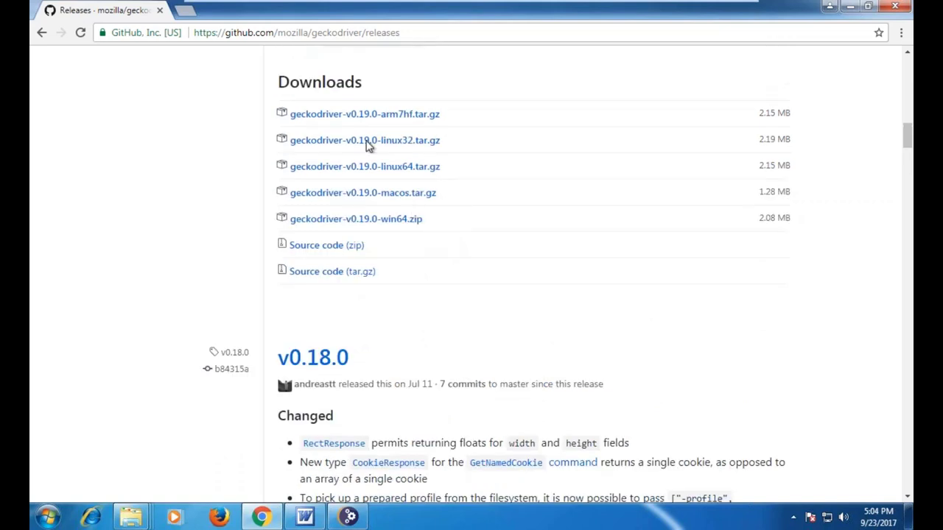
click(390, 226)
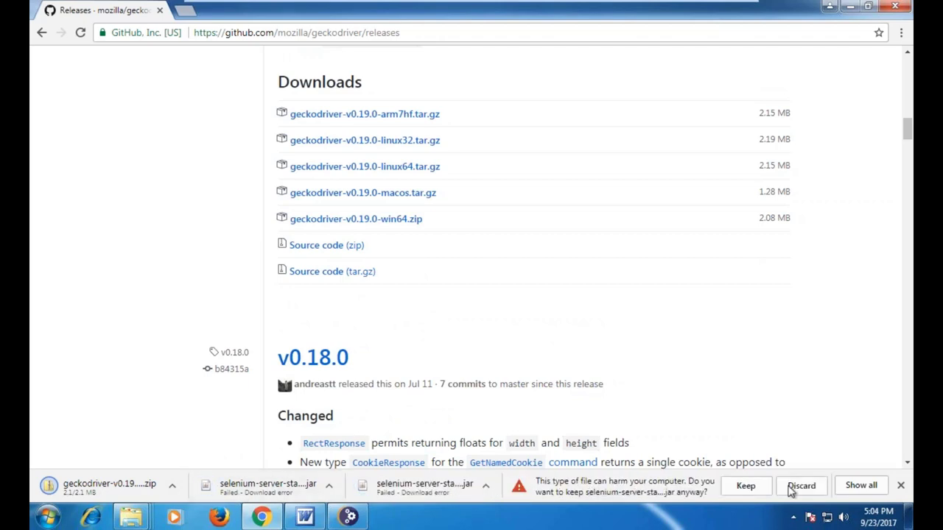
click(746, 486)
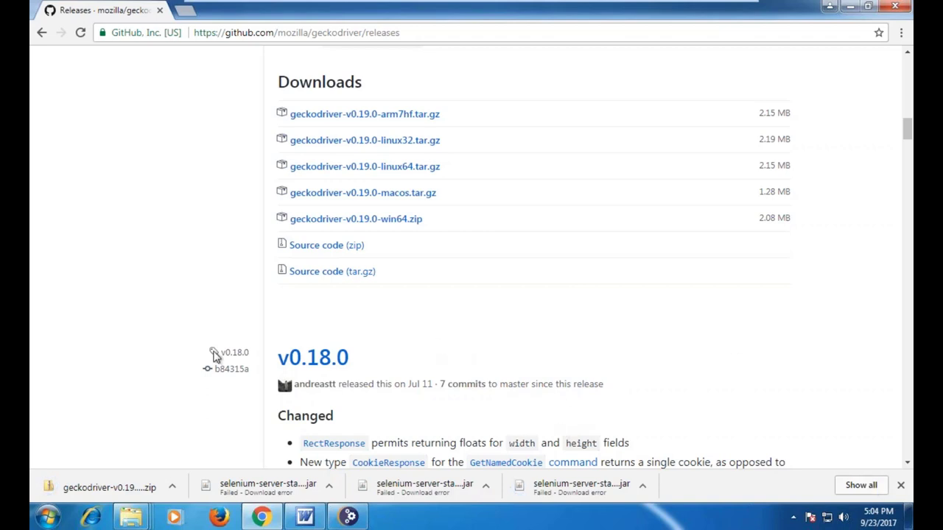
- Return to the Selenium downloads page and download chromedriver_win32.zip from the Google Chrome Driver 2.32 link
click(40, 34)
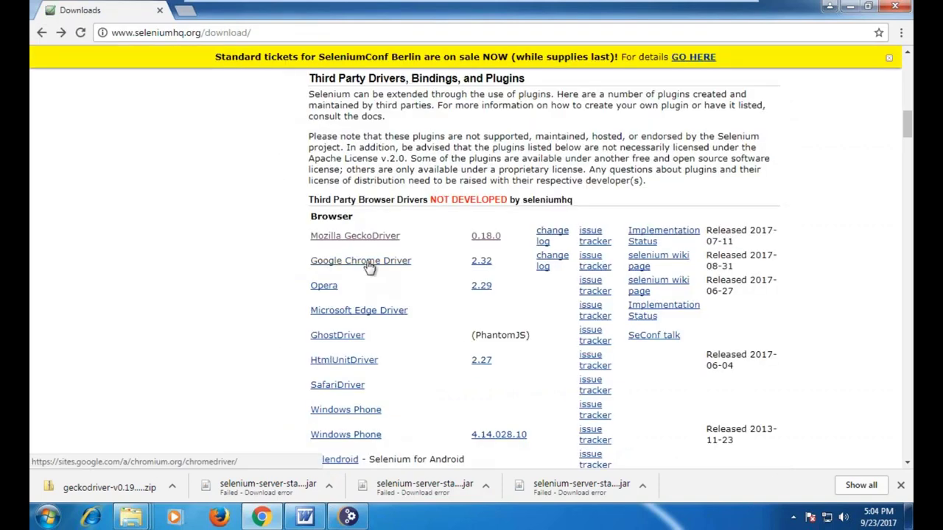
click(480, 263)
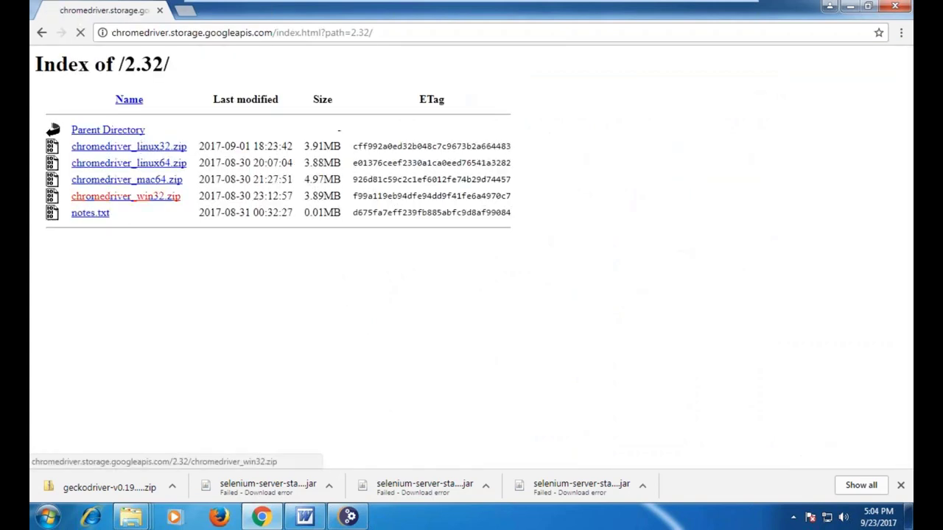
click(144, 197)
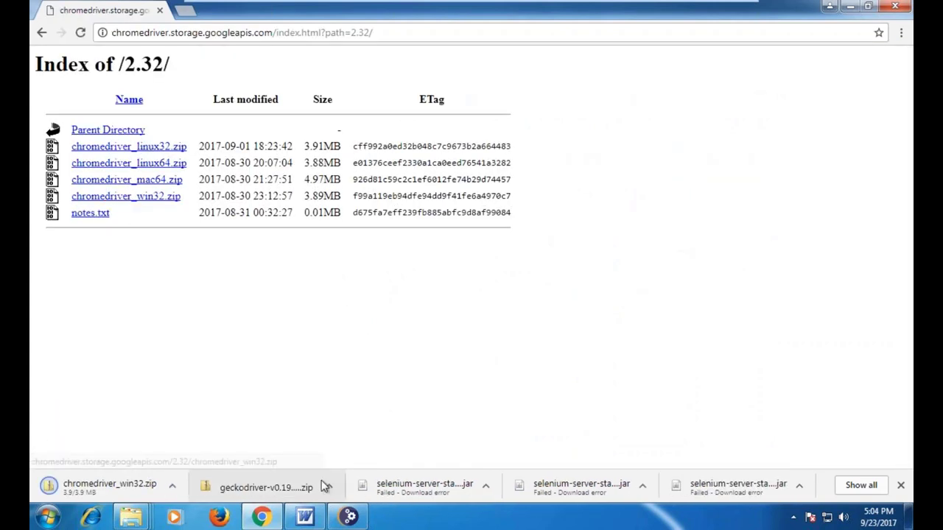
- Go back to the Selenium downloads page and look through the rest of the third-party browser drivers list
click(43, 34)
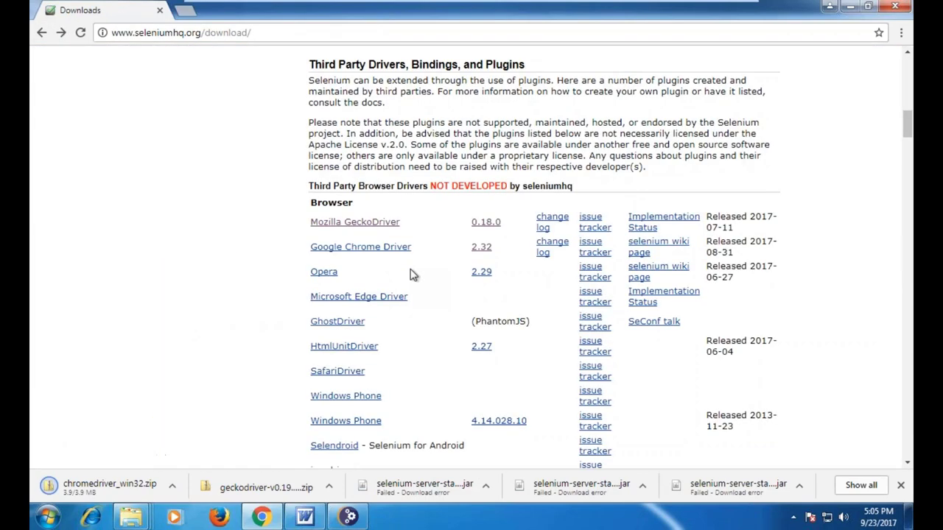
scroll(419, 343, down, 1)
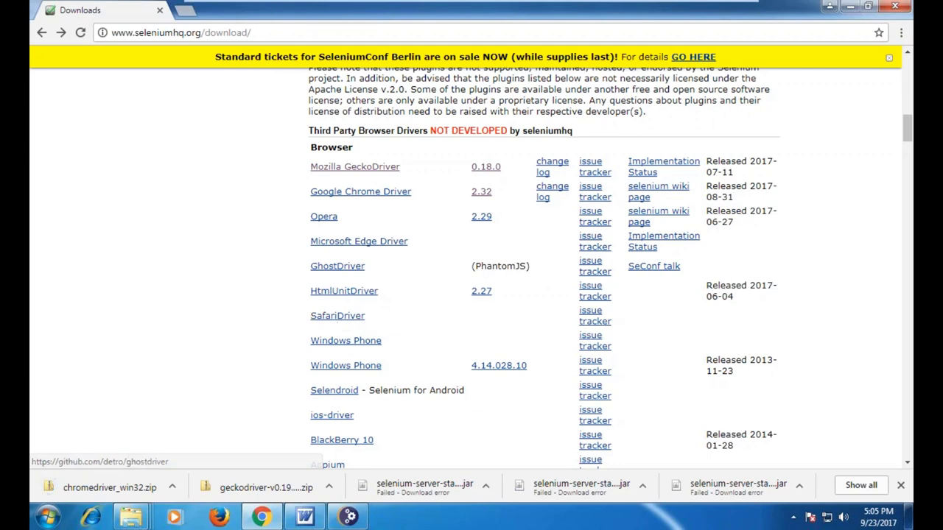
scroll(464, 379, down, 3)
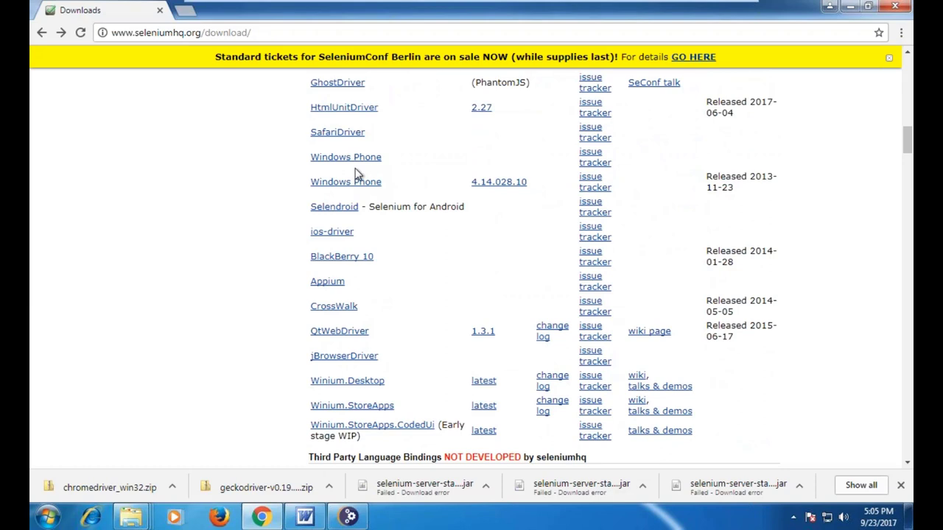
scroll(355, 172, down, 1)
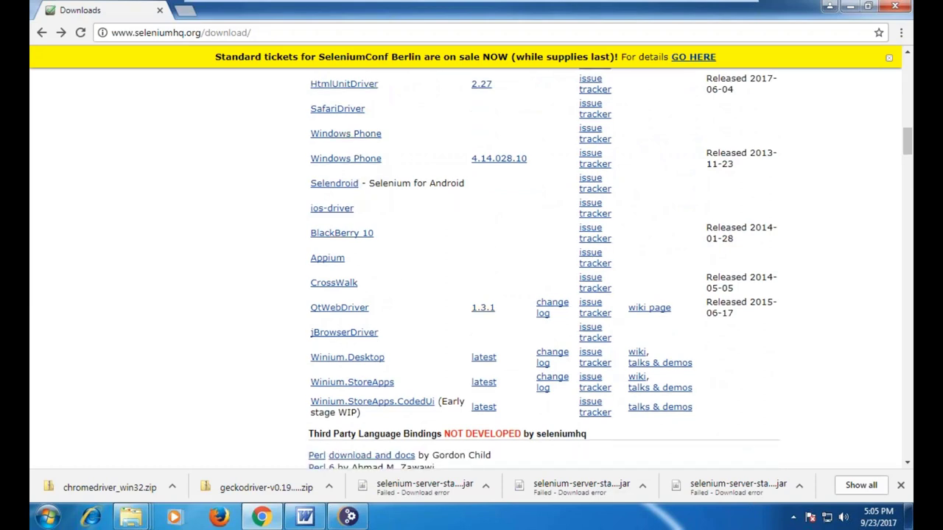
- Launch Eclipse from its installer and start it with a newly created webtest folder on Local Disk (C:) as the workspace
click(343, 519)
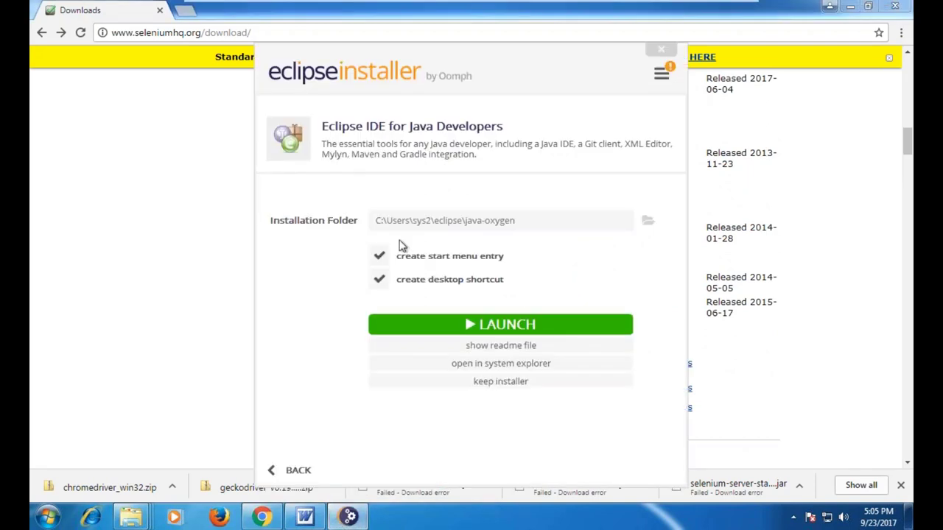
click(519, 329)
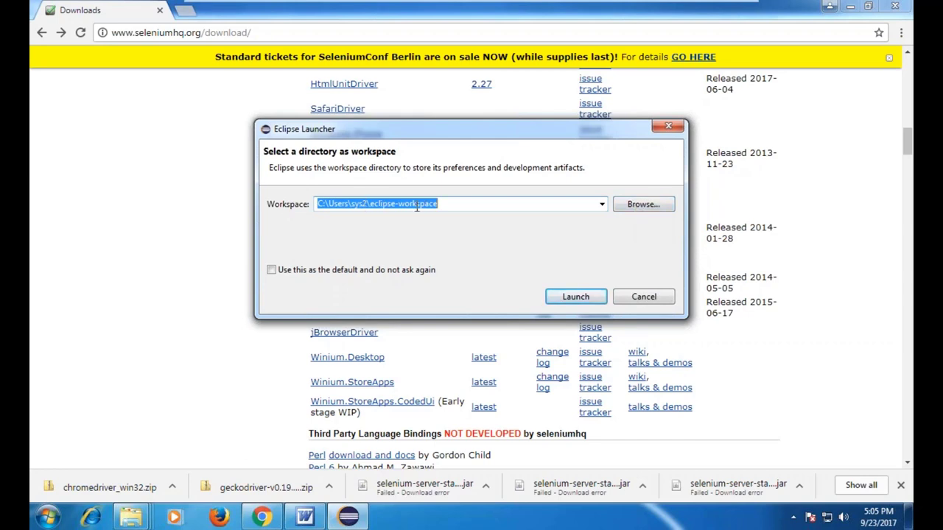
click(643, 204)
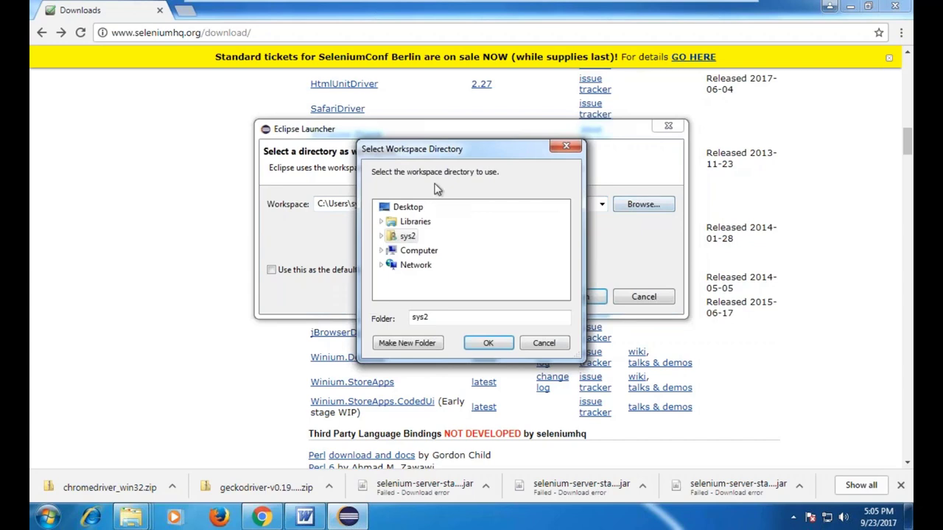
click(418, 250)
click(452, 282)
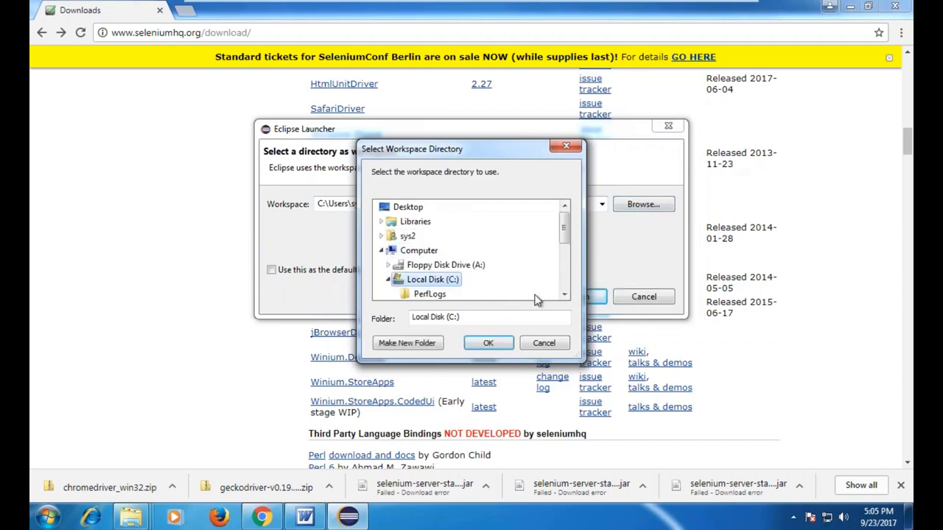
click(392, 344)
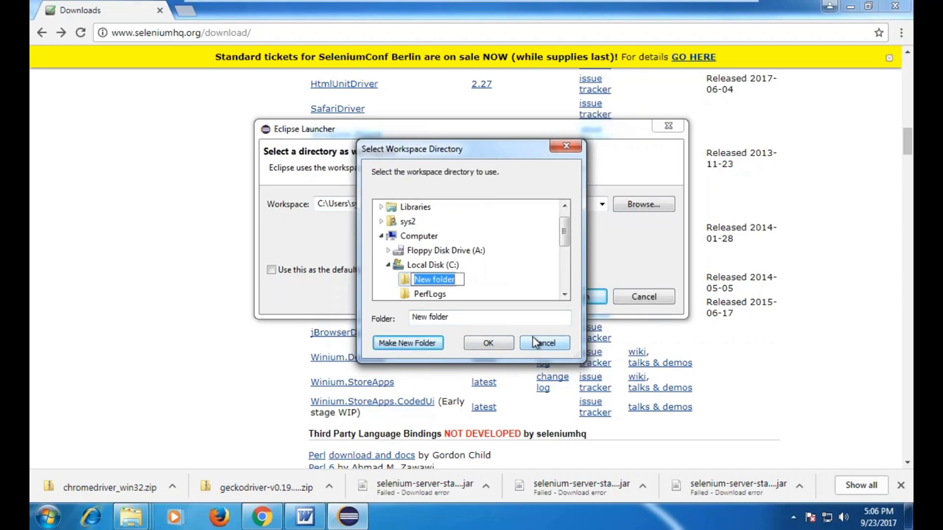
text(web)
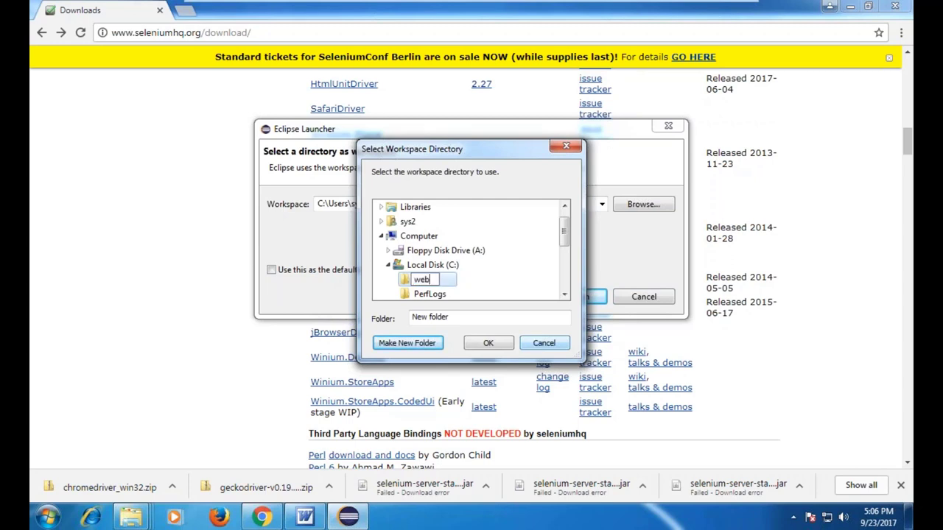
text(test)
click(495, 292)
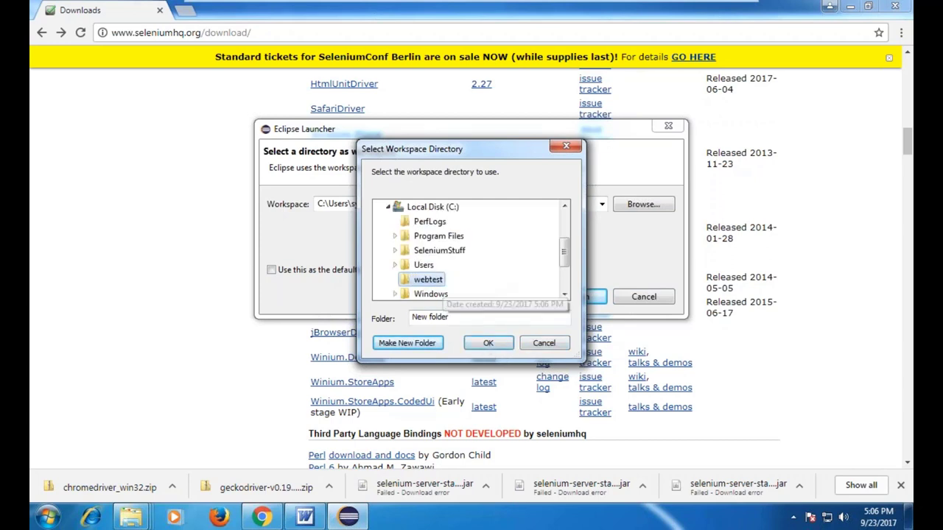
click(488, 343)
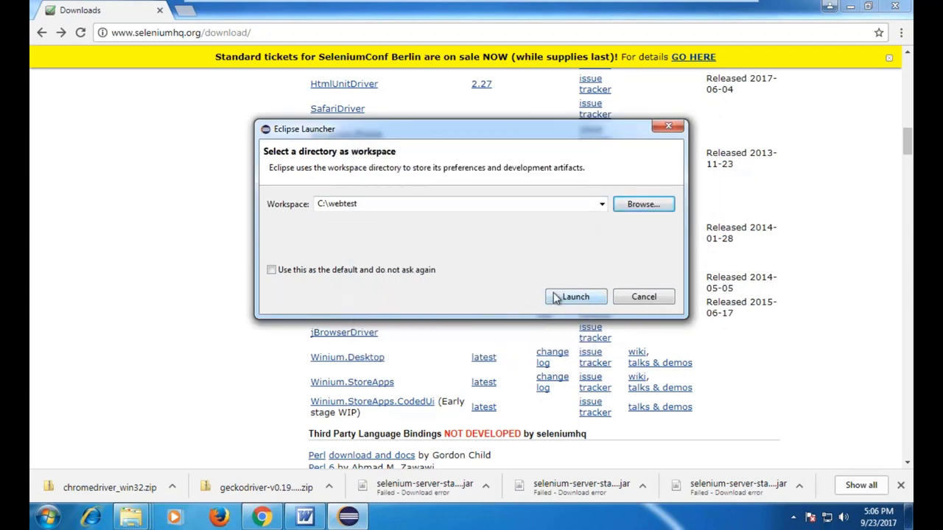
click(576, 296)
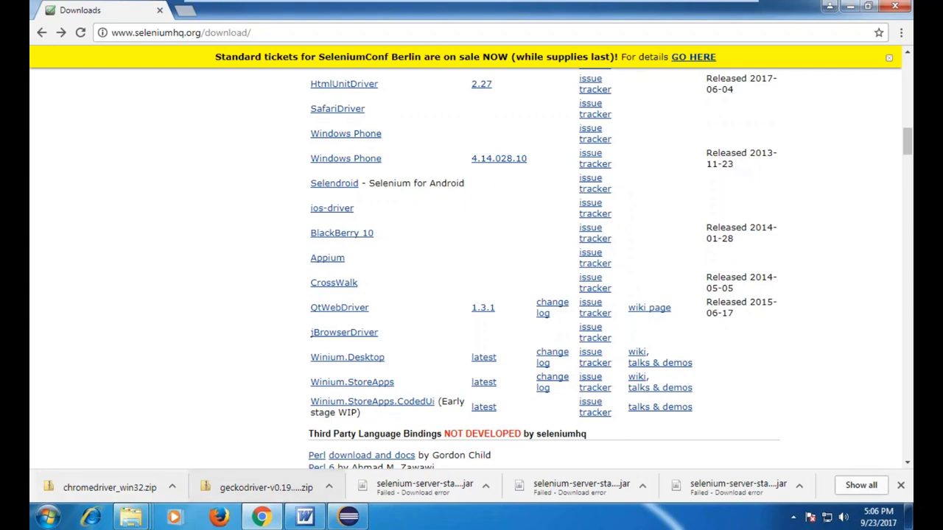
- Switch to the Downloads folder in Windows Explorer and delete the geckodriver-master zip
mouse_move(131, 517)
click(439, 407)
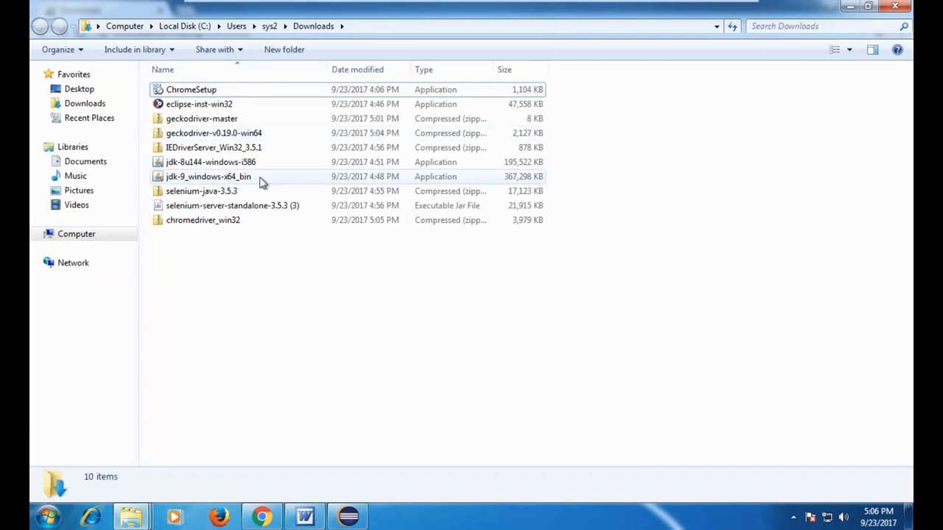
click(206, 118)
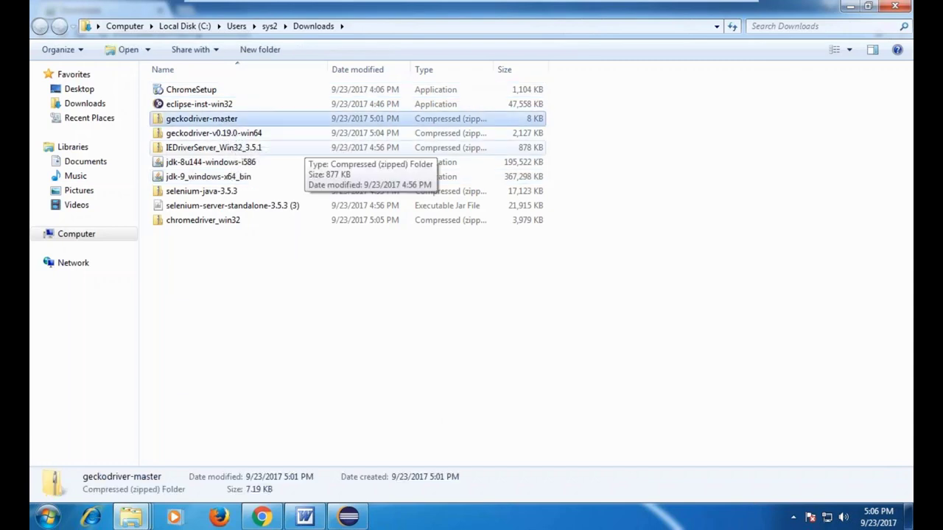
key(Delete)
click(521, 320)
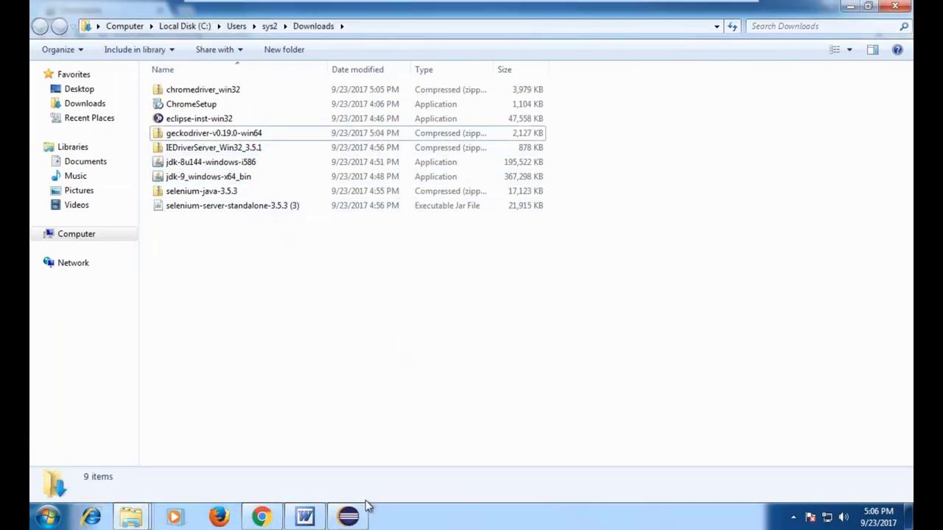
- Switch to Eclipse, maximize its window and close the Welcome page
click(348, 518)
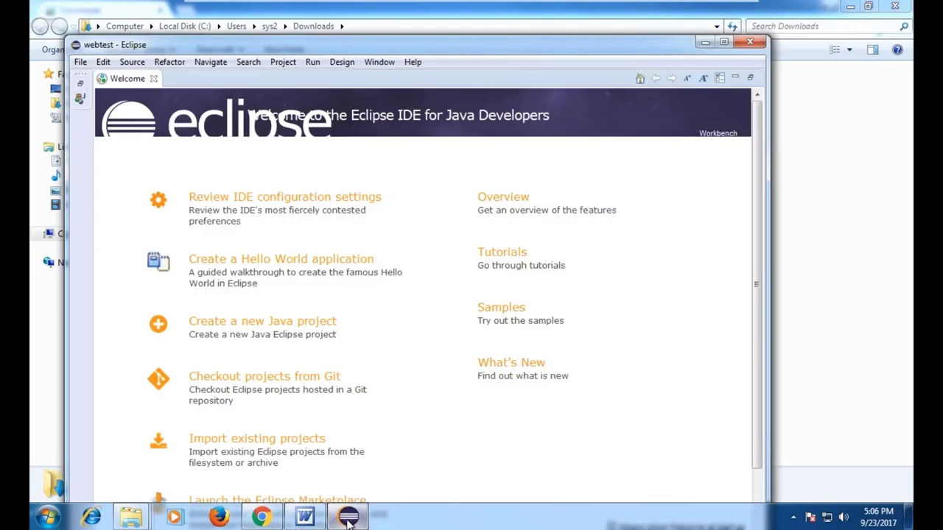
double_click(440, 46)
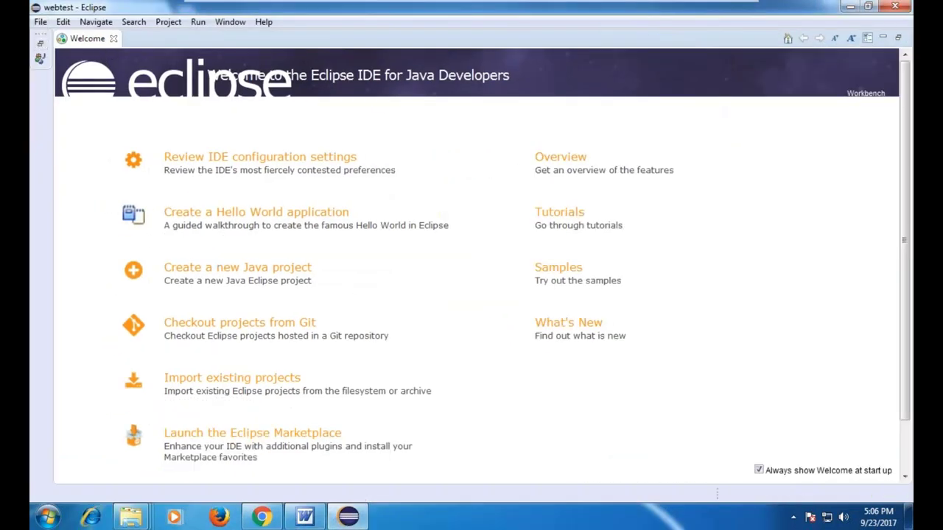
click(113, 39)
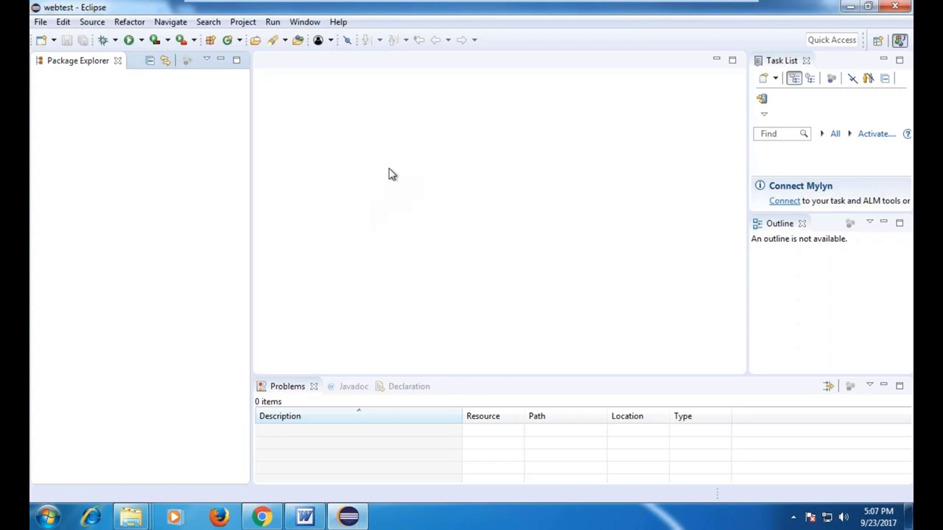
- Create a Java project named SelDemo in the default location with the JavaSE-1.8 execution environment
click(43, 23)
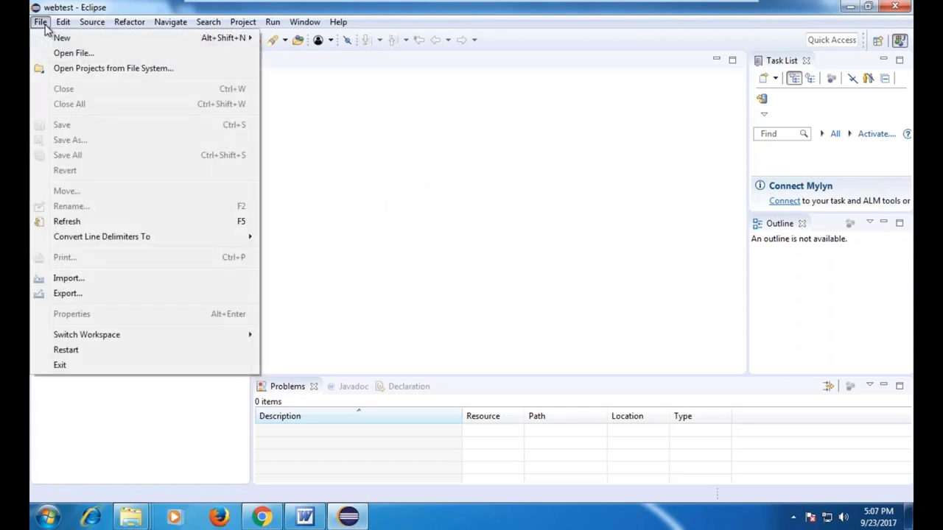
mouse_move(62, 39)
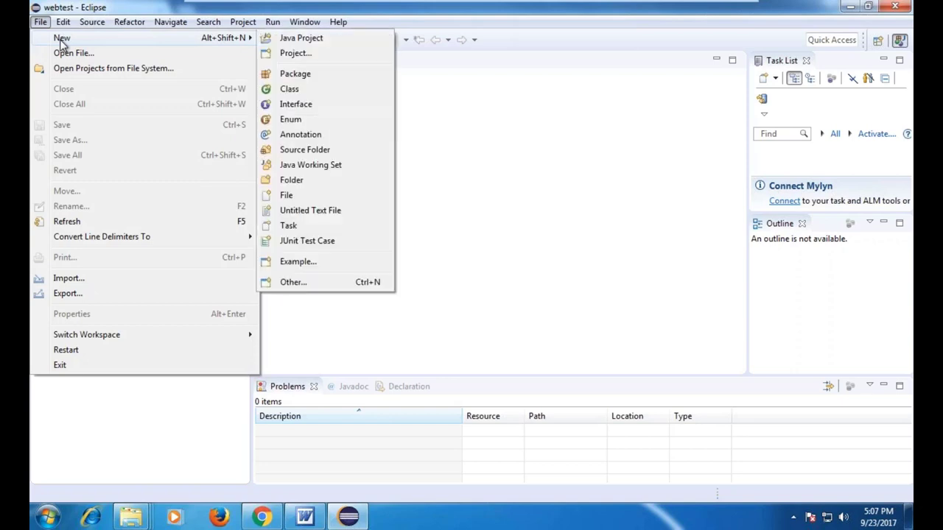
click(323, 41)
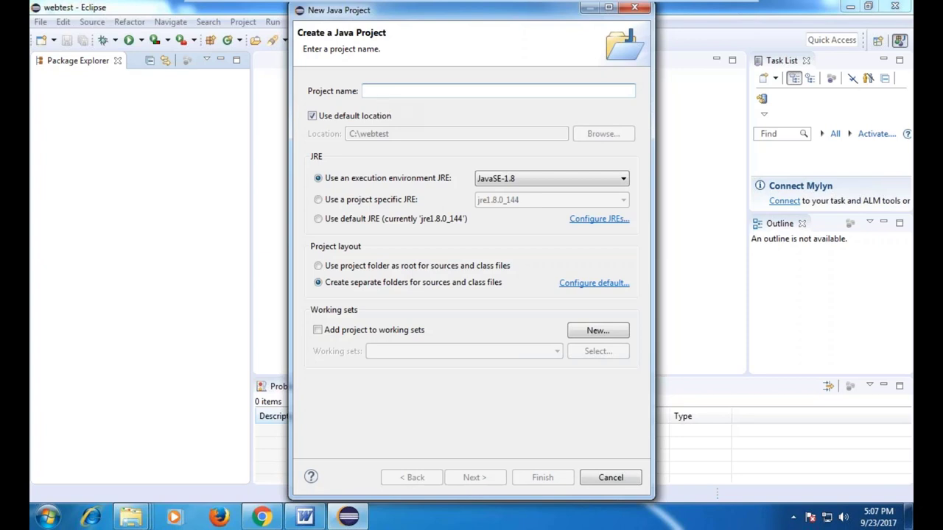
text(De)
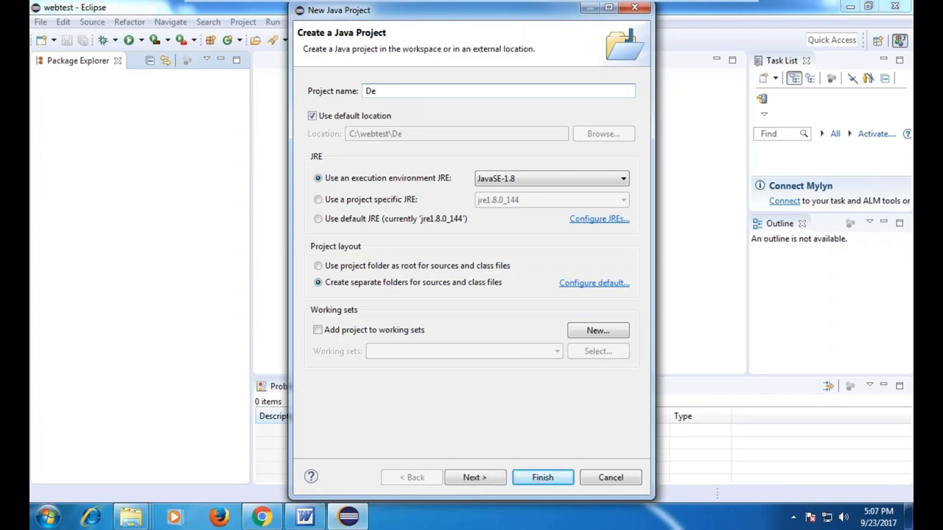
key(BackSpace)
key(BackSpace)
text(Wem)
key(BackSpace)
key(BackSpace)
key(BackSpace)
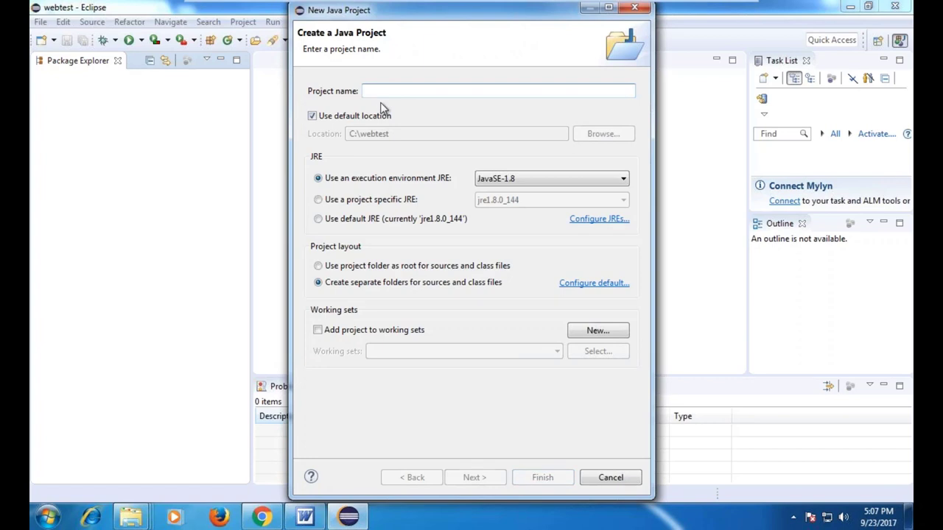
text(Demo)
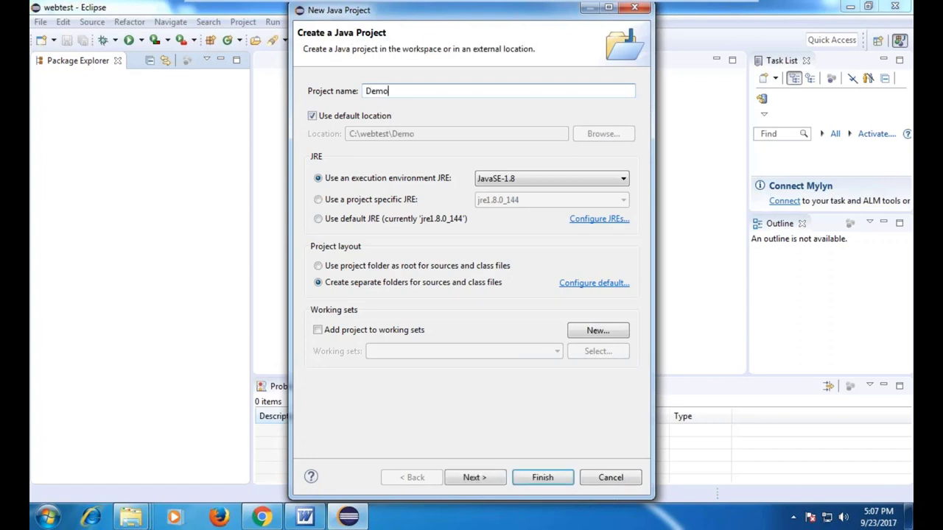
text(Sel)
click(542, 478)
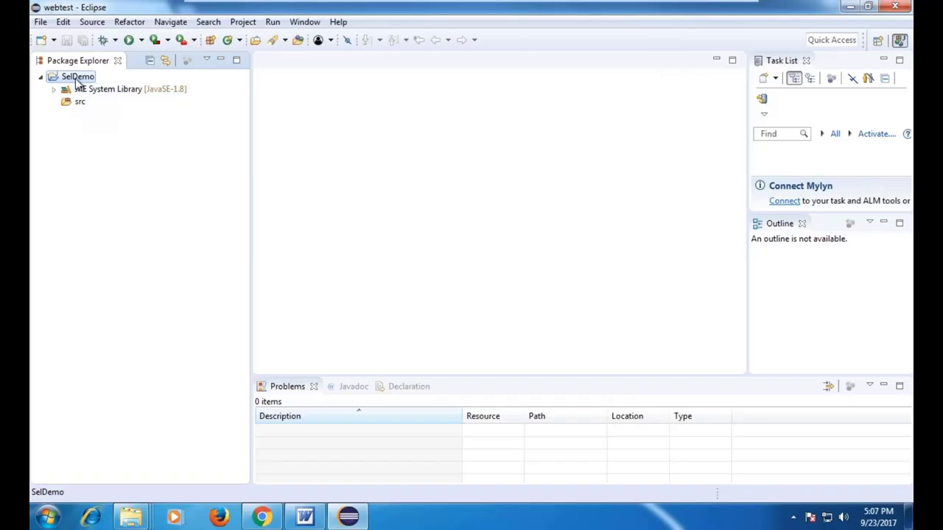
- Create a package named FirstTest in the SelDemo project's src folder
right_click(77, 83)
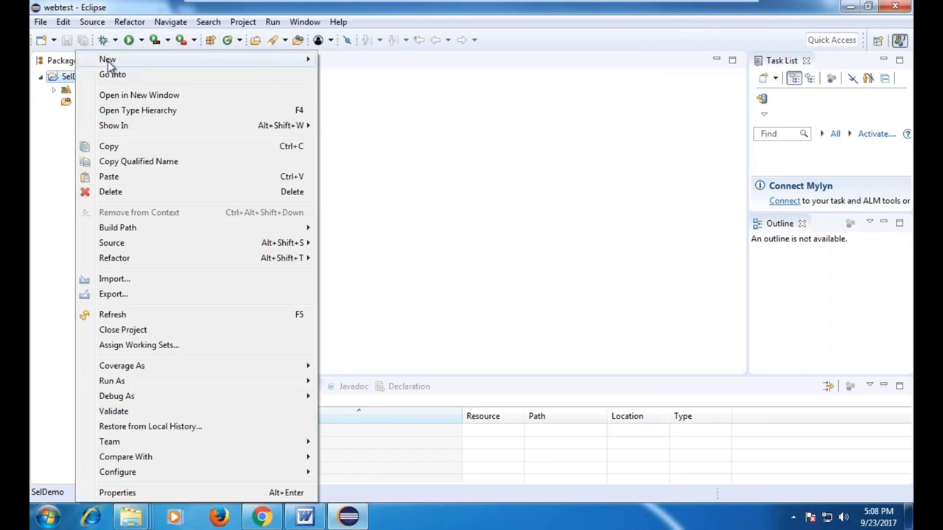
mouse_move(110, 60)
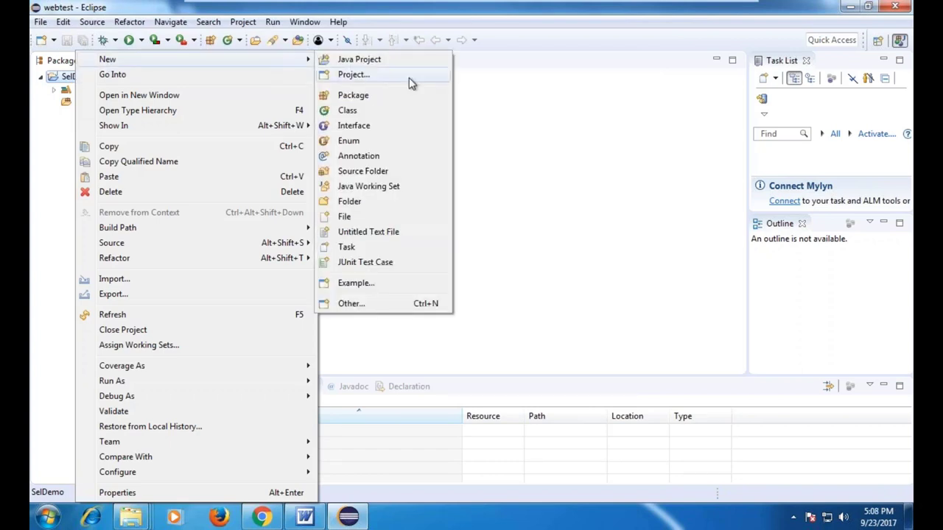
click(329, 99)
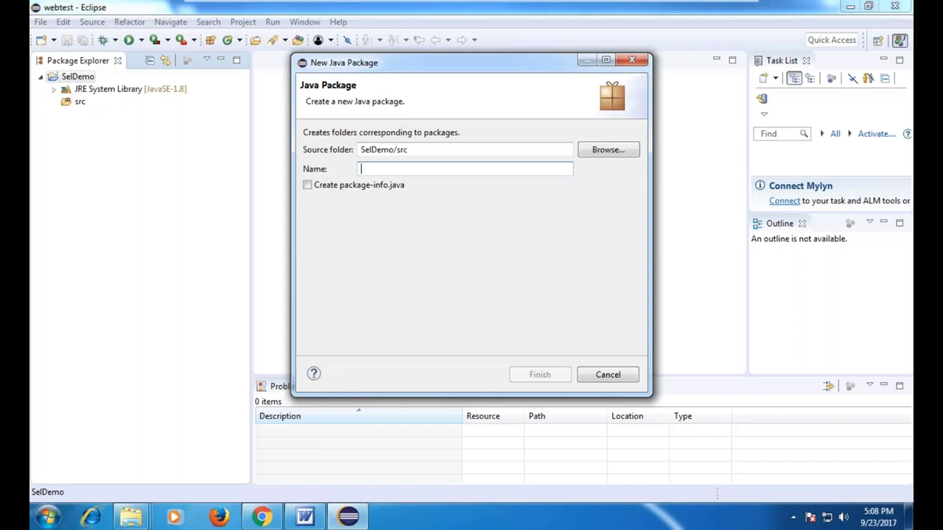
text(Fir)
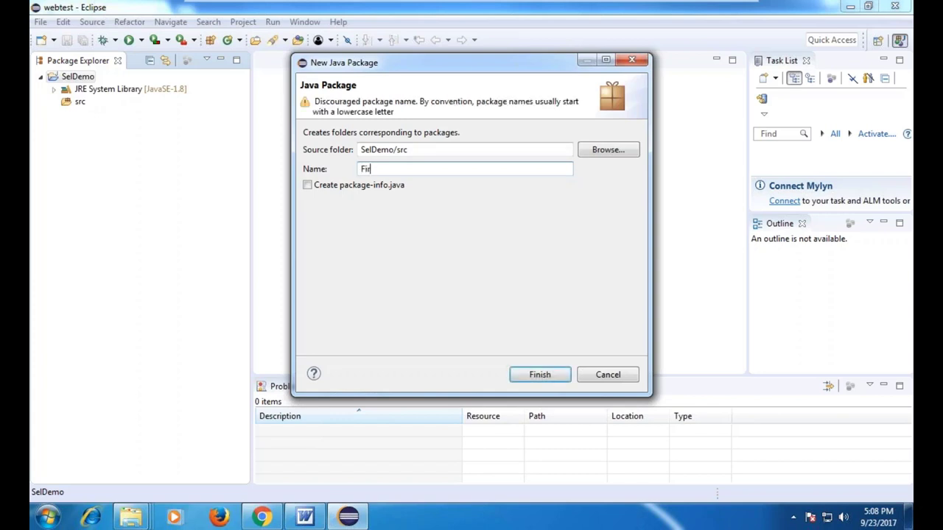
text(stTest)
click(551, 380)
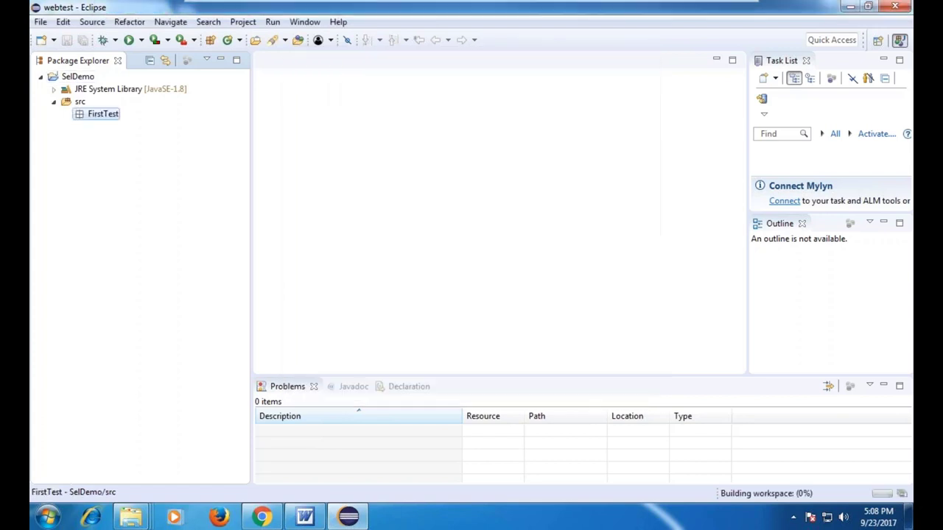
- Create a public Java class named Openapp in the FirstTest package, without a main method stub
right_click(111, 119)
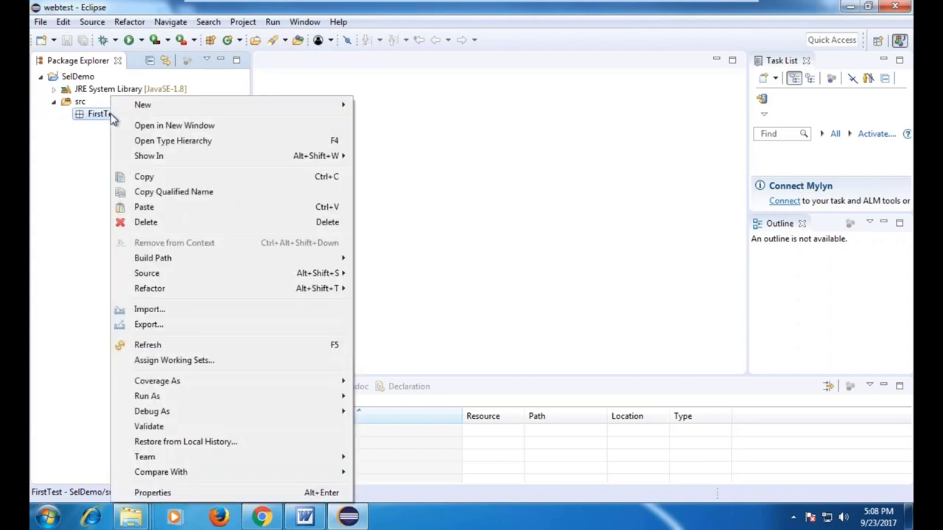
mouse_move(174, 108)
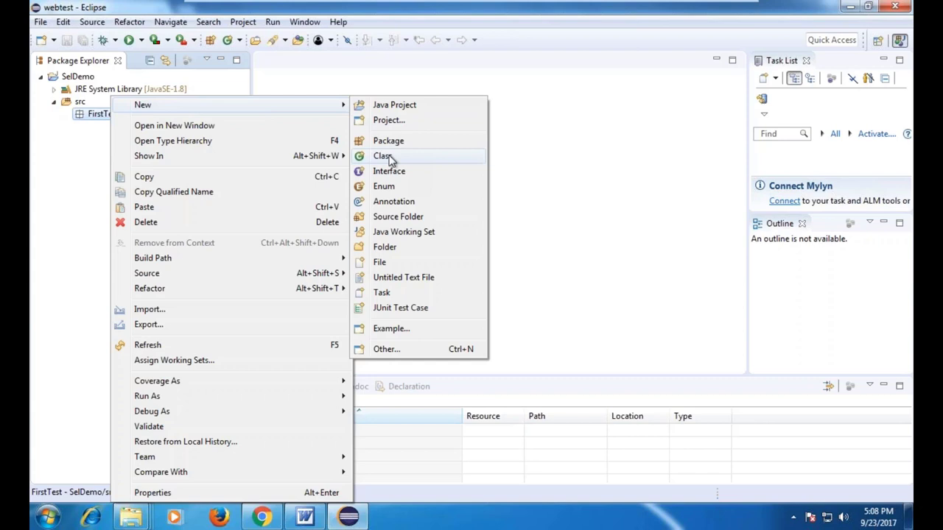
click(383, 156)
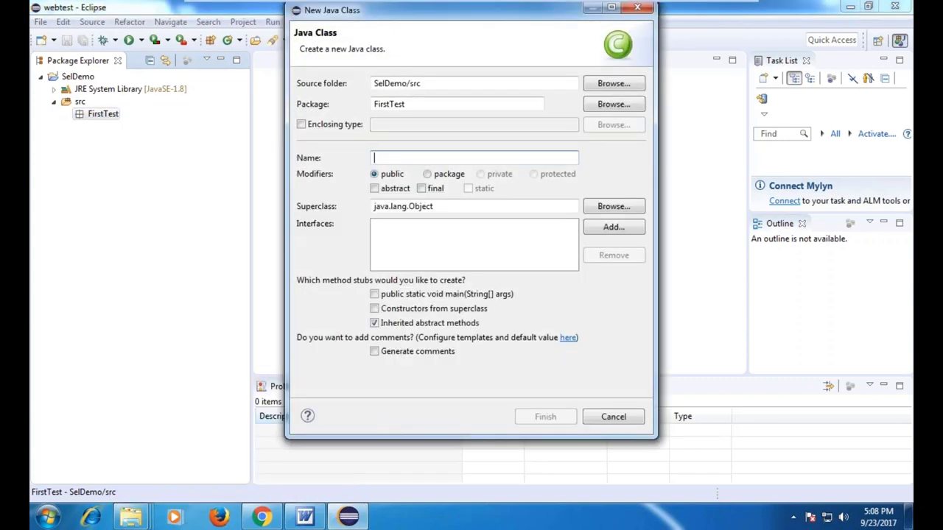
text(La)
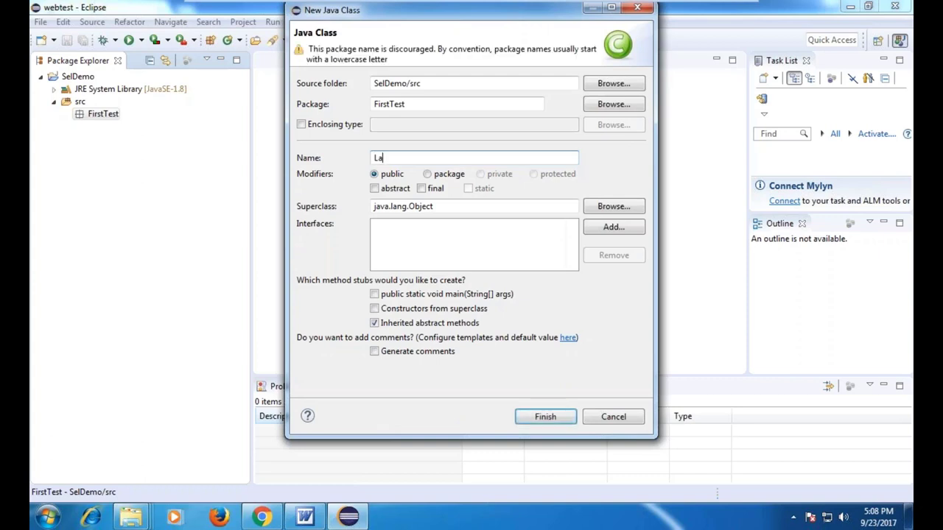
text(u)
key(BackSpace)
key(BackSpace)
key(BackSpace)
text(Openap)
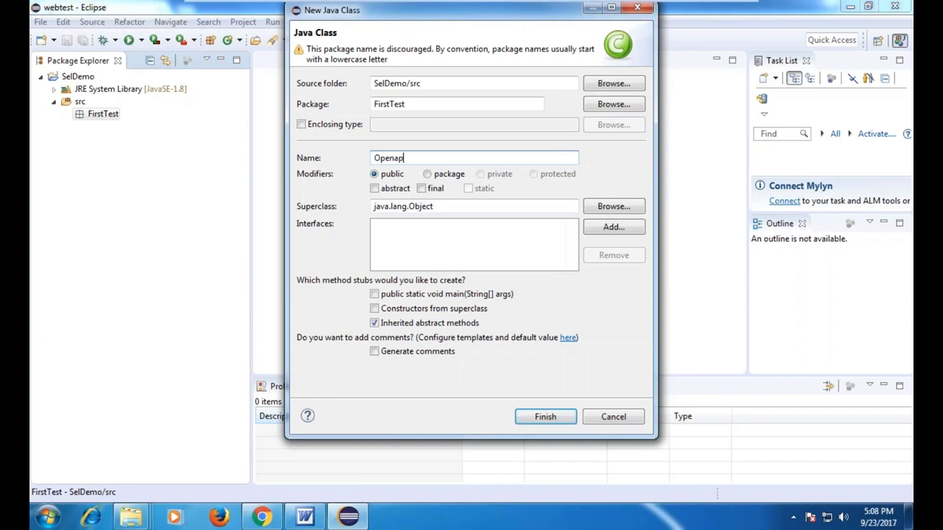
text(p)
click(546, 422)
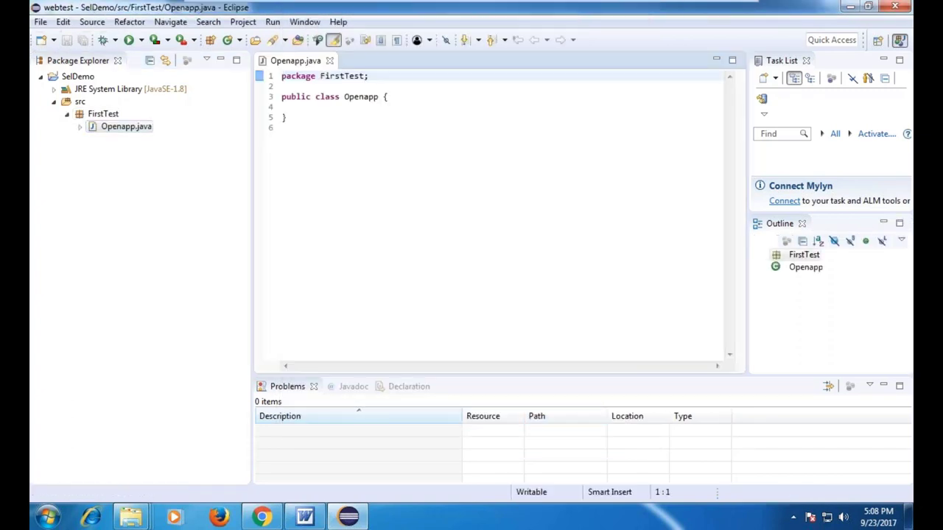
- Insert two blank lines below the opening brace of the Openapp class
click(401, 98)
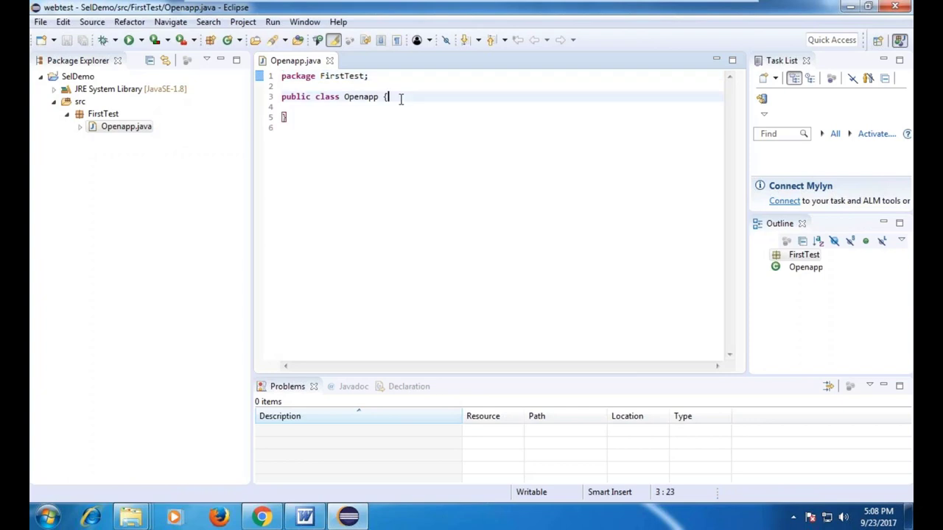
key(Return)
key(Return)
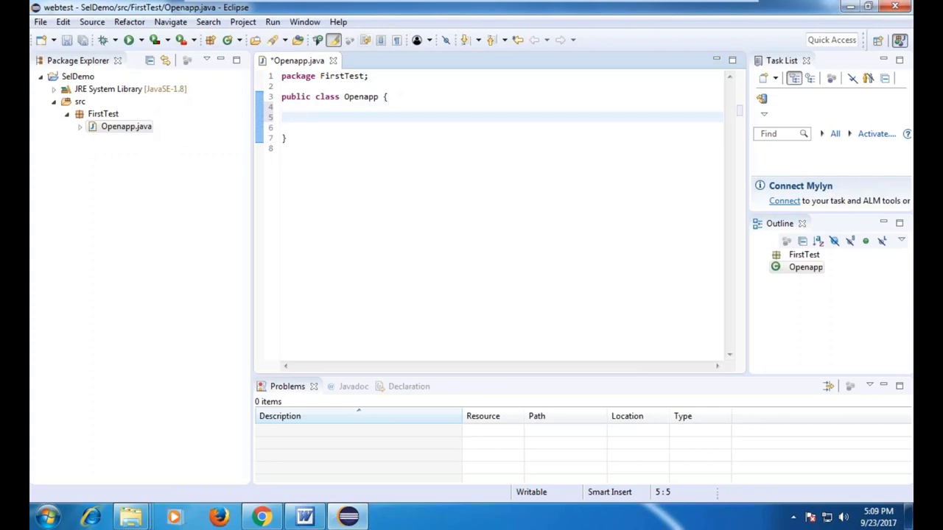
- Open the SelDemo project's Java Build Path libraries and start adding external JARs
right_click(79, 81)
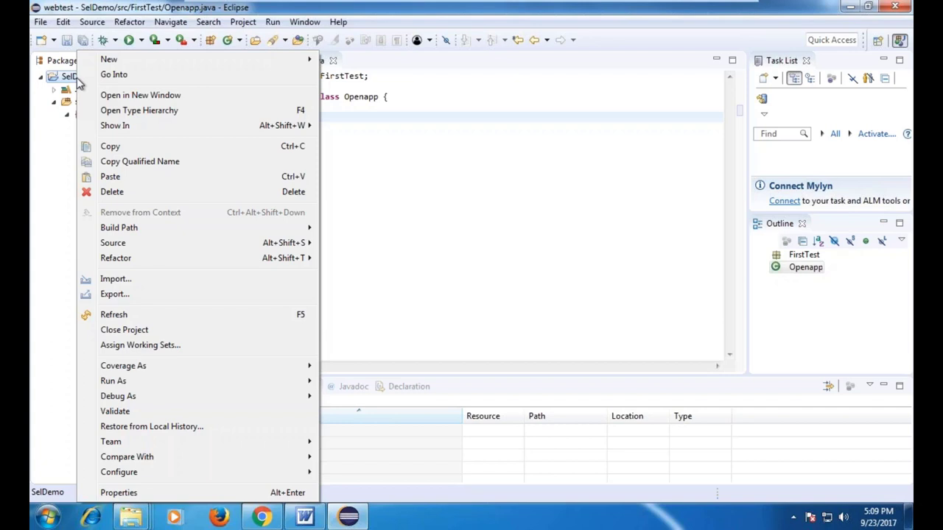
key(Escape)
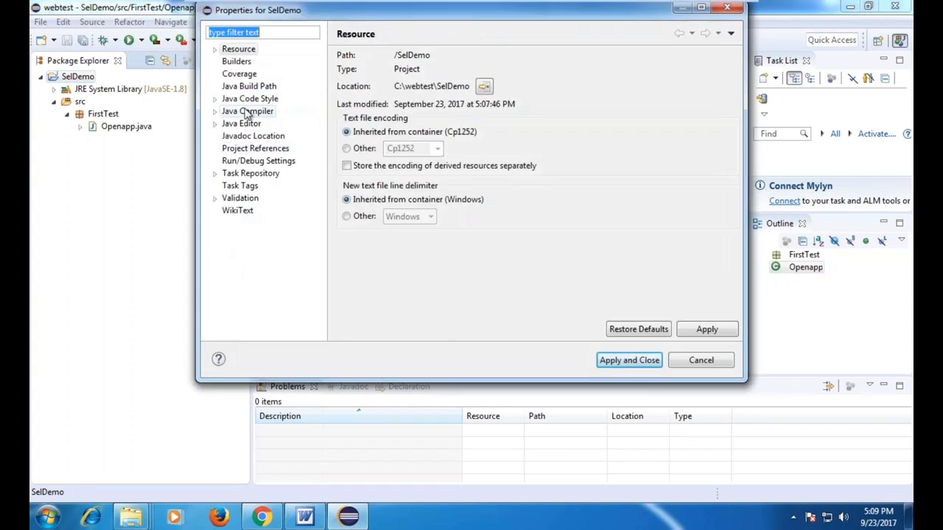
click(248, 86)
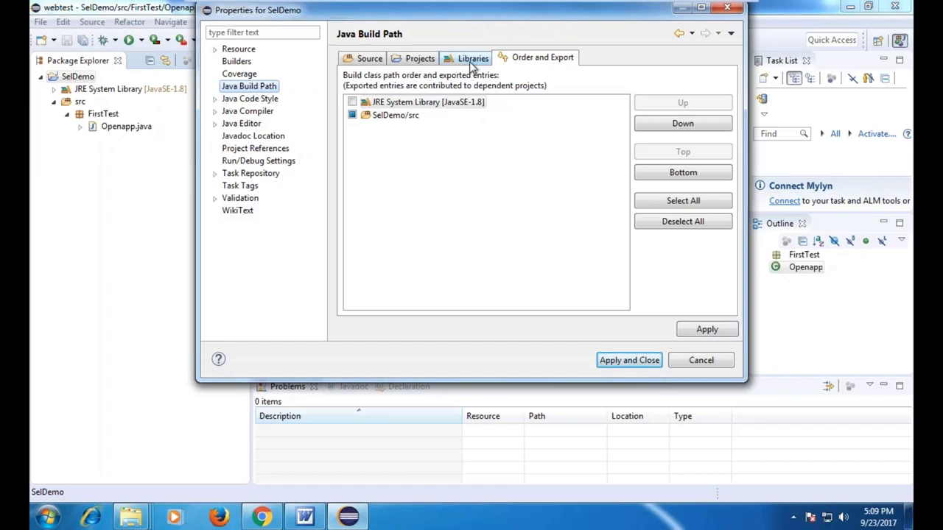
click(472, 63)
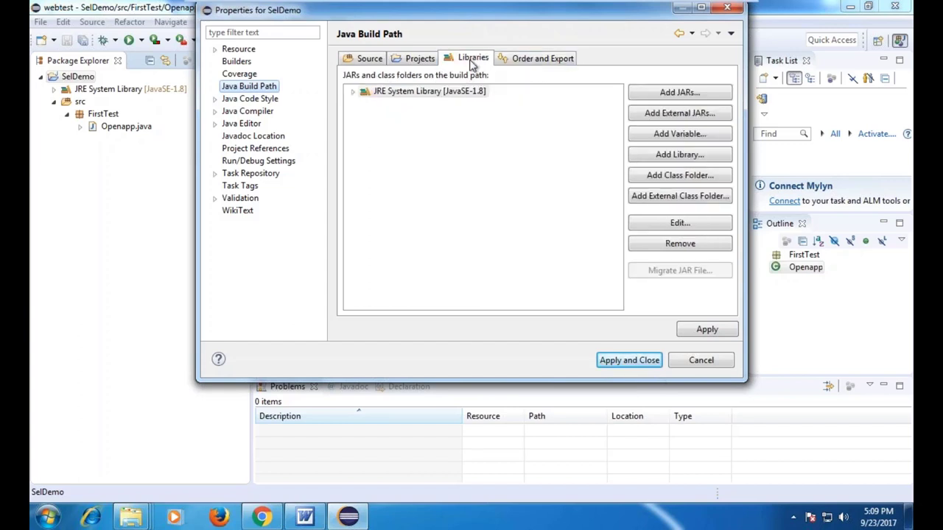
click(676, 116)
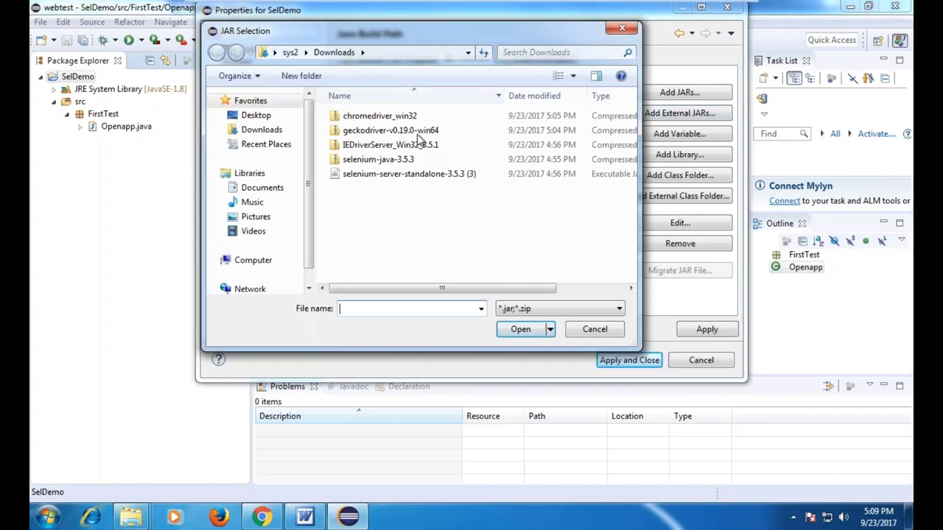
- Switch to Windows Explorer and copy all the files in the Downloads folder
click(133, 521)
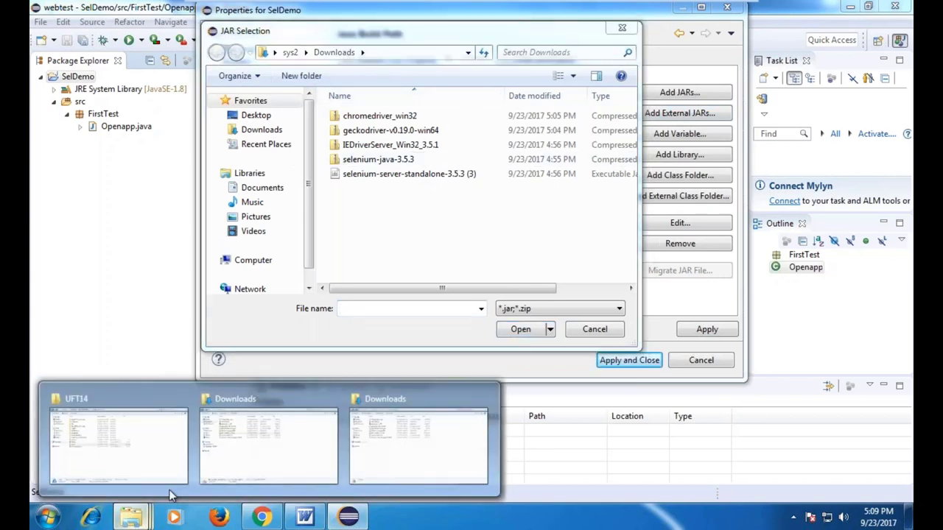
click(381, 405)
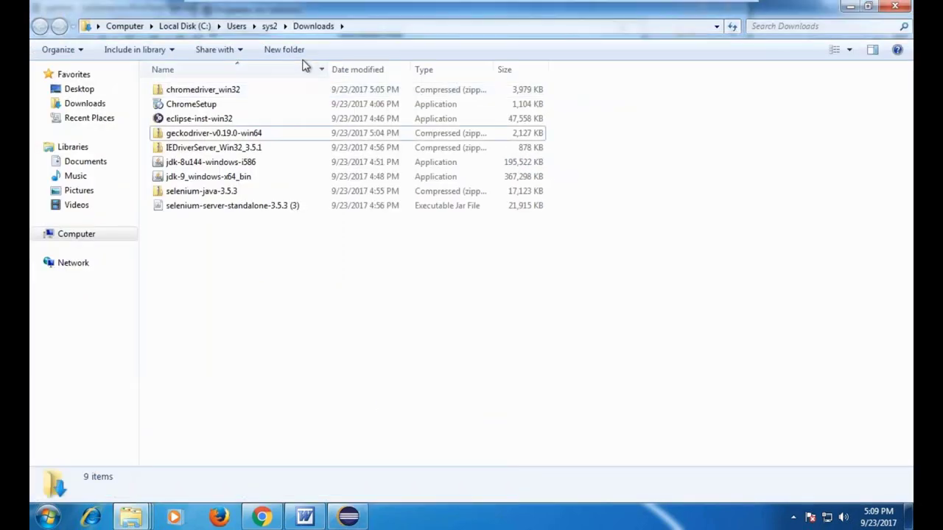
click(894, 6)
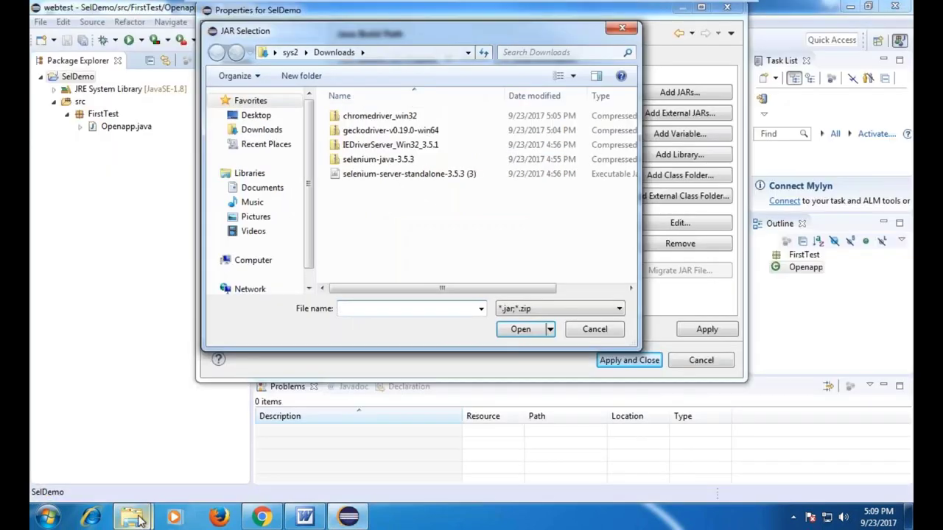
mouse_move(132, 518)
click(246, 435)
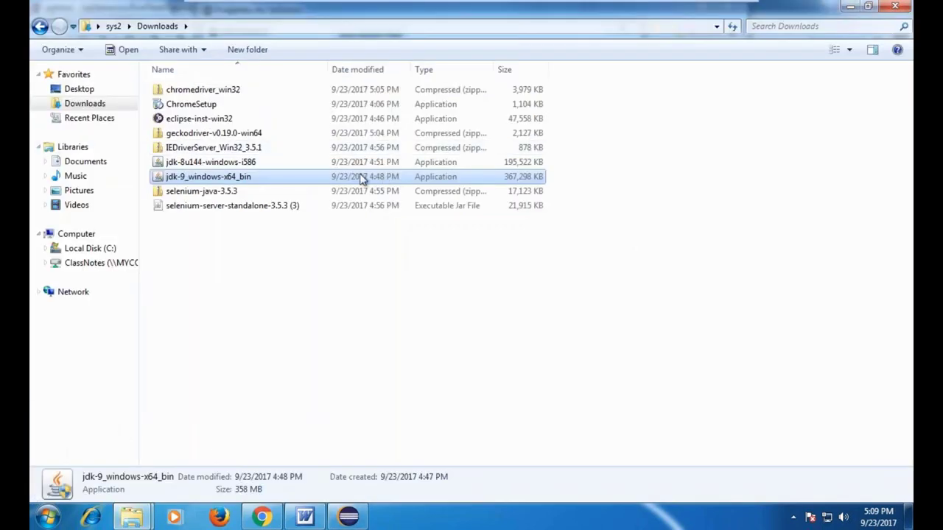
click(225, 90)
shift+click(236, 207)
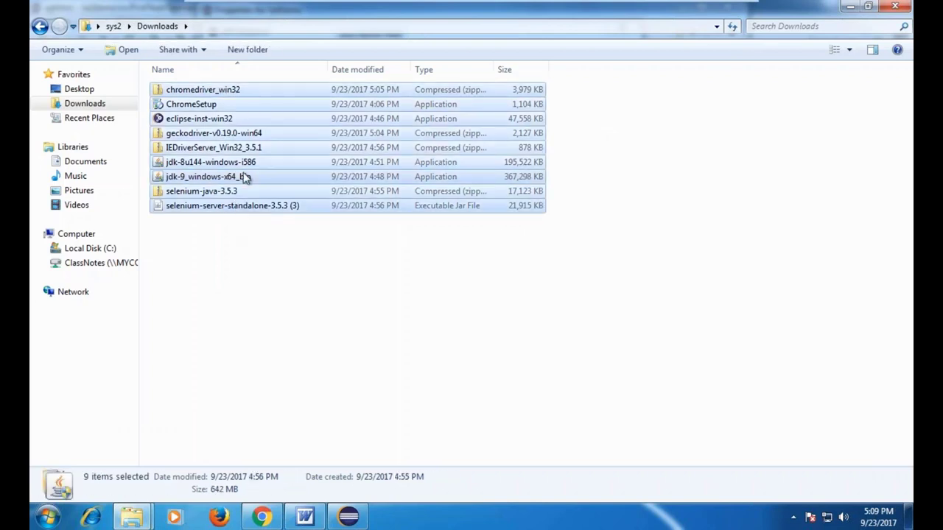
right_click(246, 178)
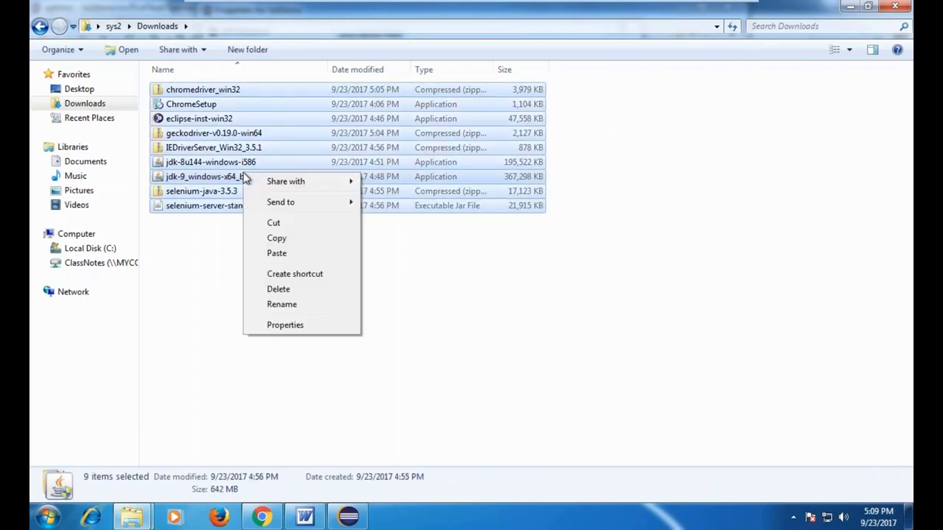
click(299, 243)
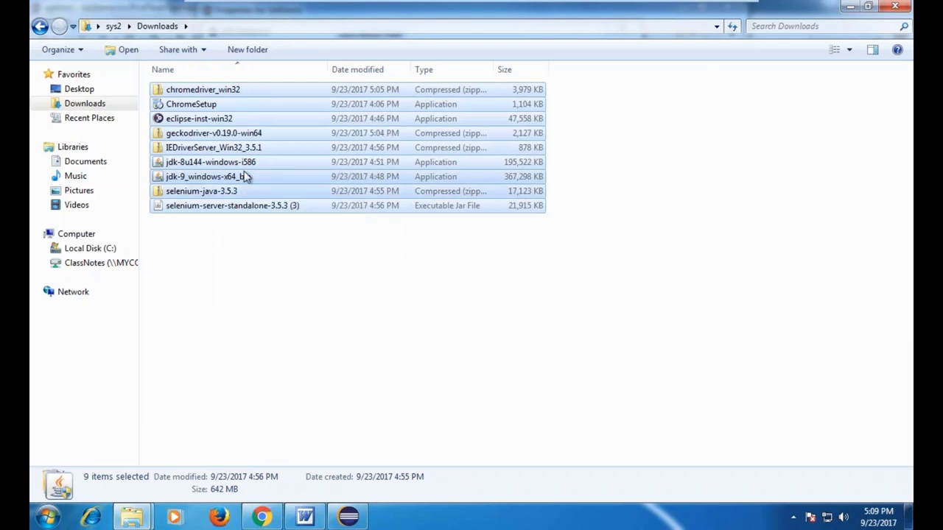
- Create a folder named SeleniumInfo on Local Disk (C:)
click(109, 250)
right_click(284, 274)
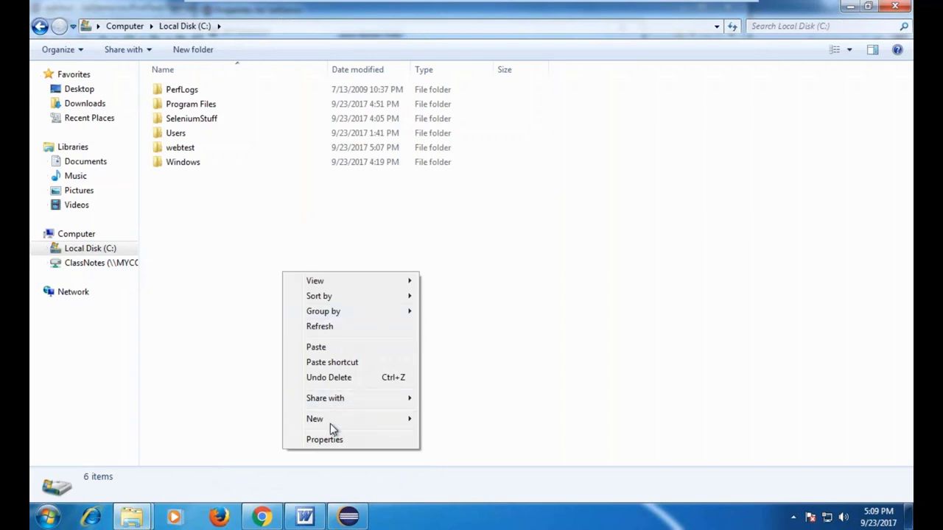
mouse_move(331, 422)
click(474, 419)
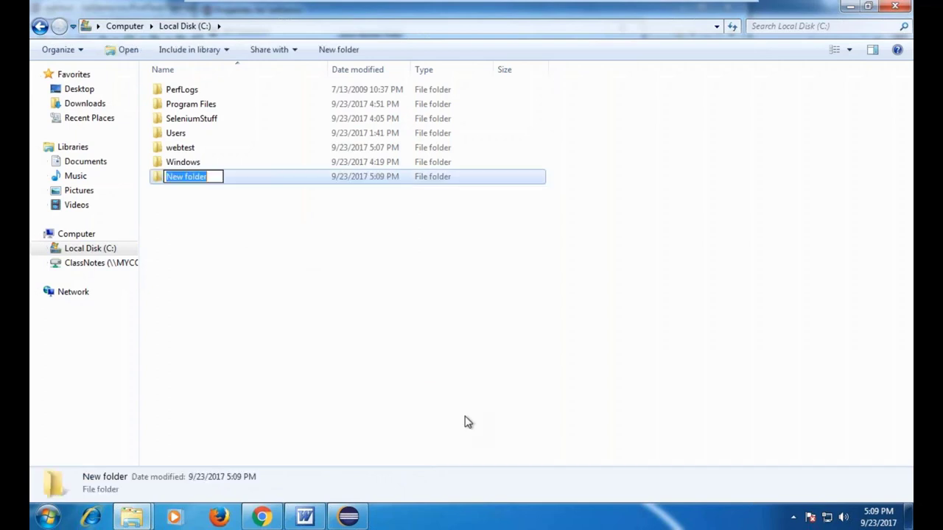
text(Sele)
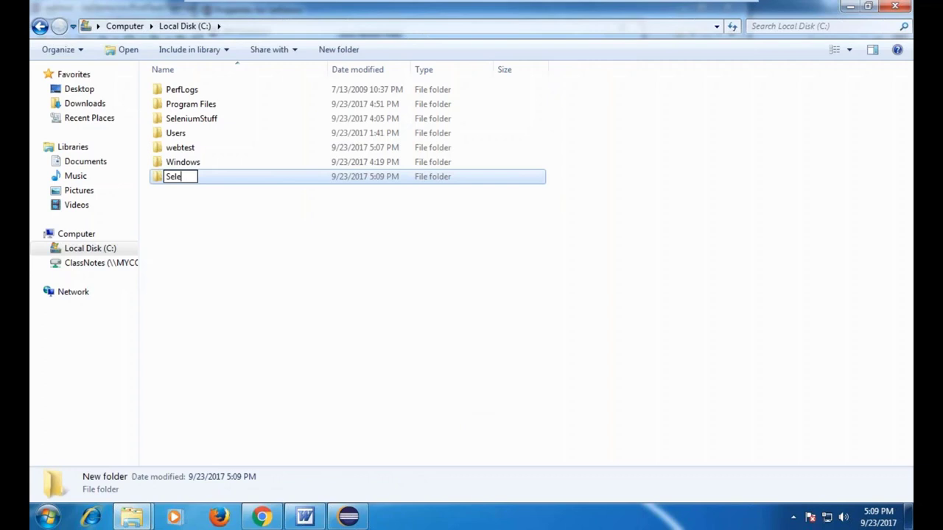
text(niumInfo)
click(421, 424)
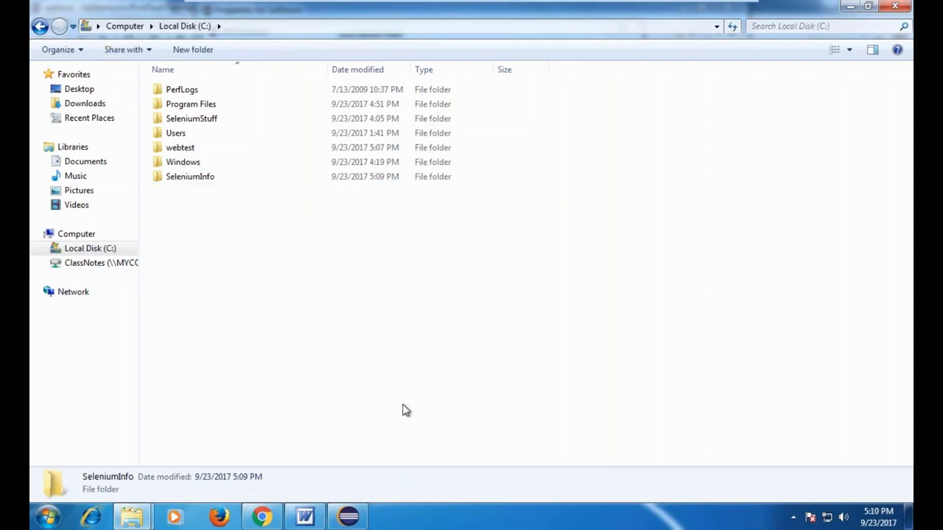
- Paste the copied download files into the SeleniumInfo folder and let the copying finish
click(203, 186)
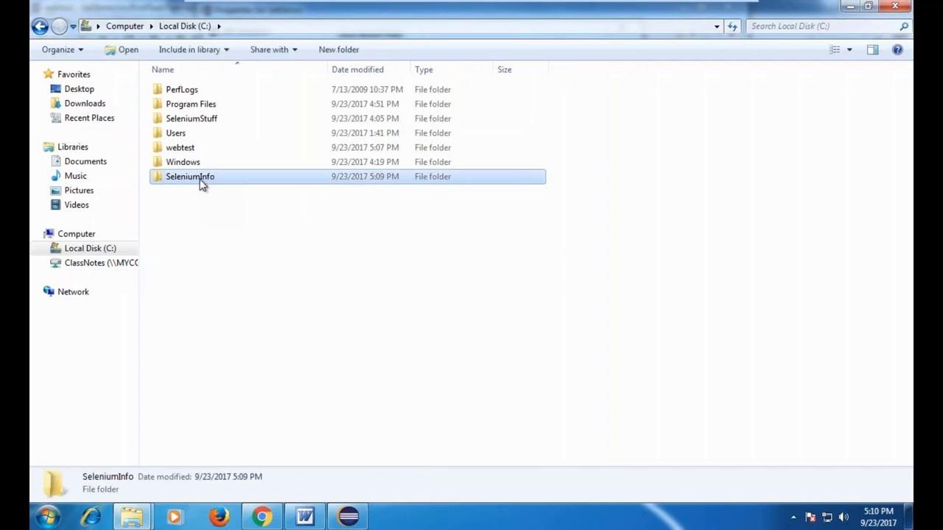
double_click(203, 184)
right_click(200, 181)
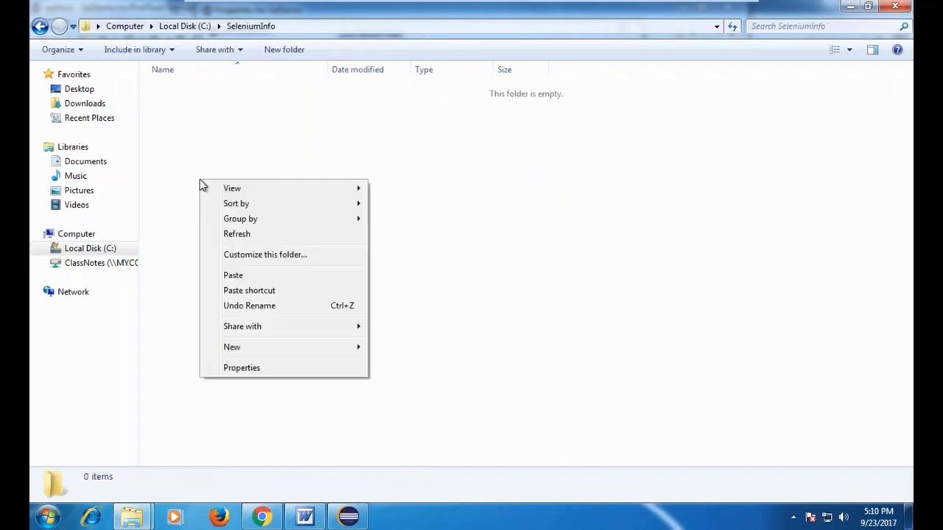
click(244, 275)
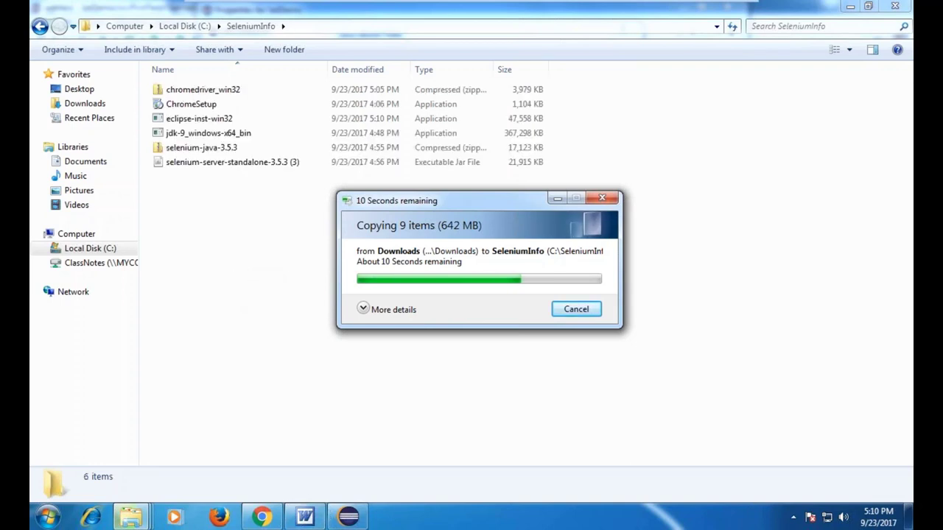
click(349, 516)
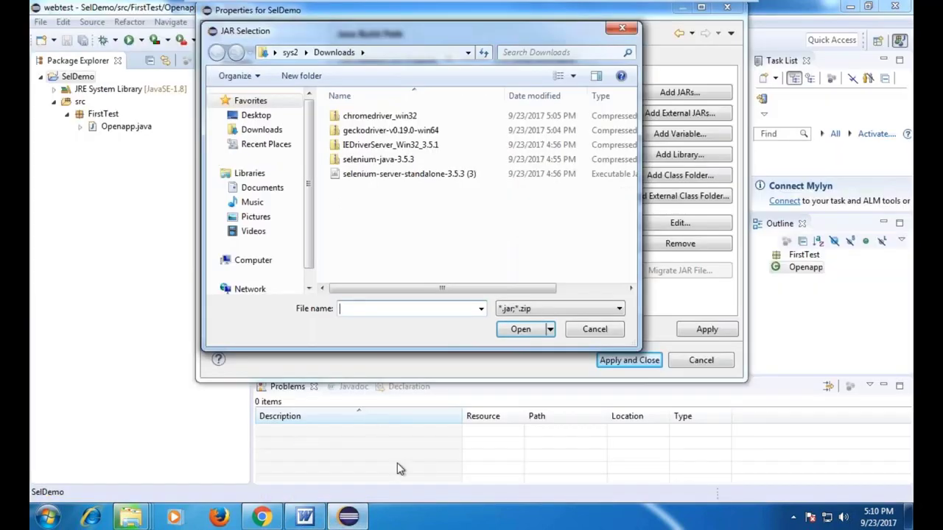
mouse_move(136, 516)
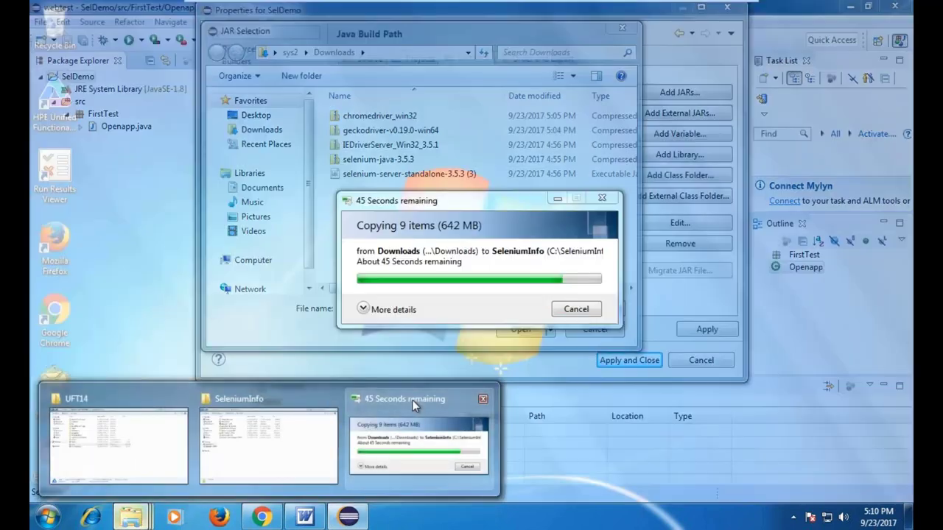
click(416, 402)
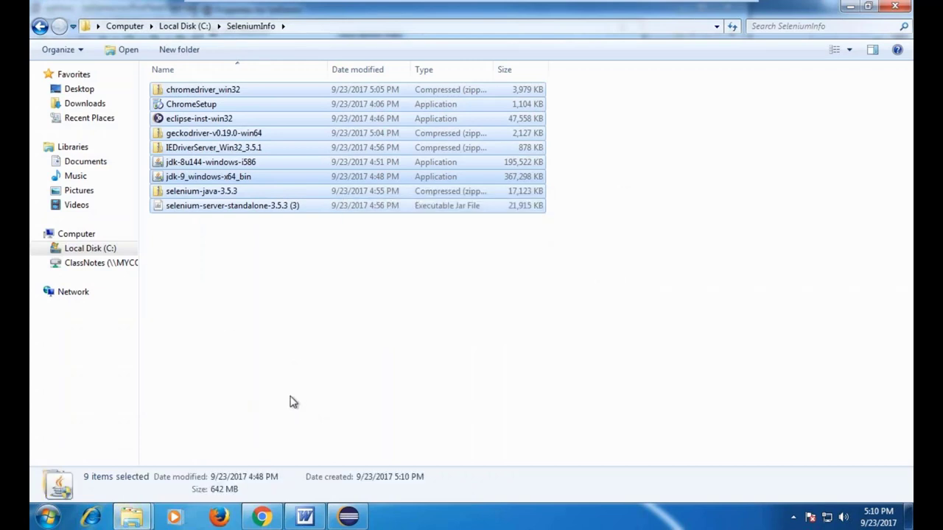
click(299, 375)
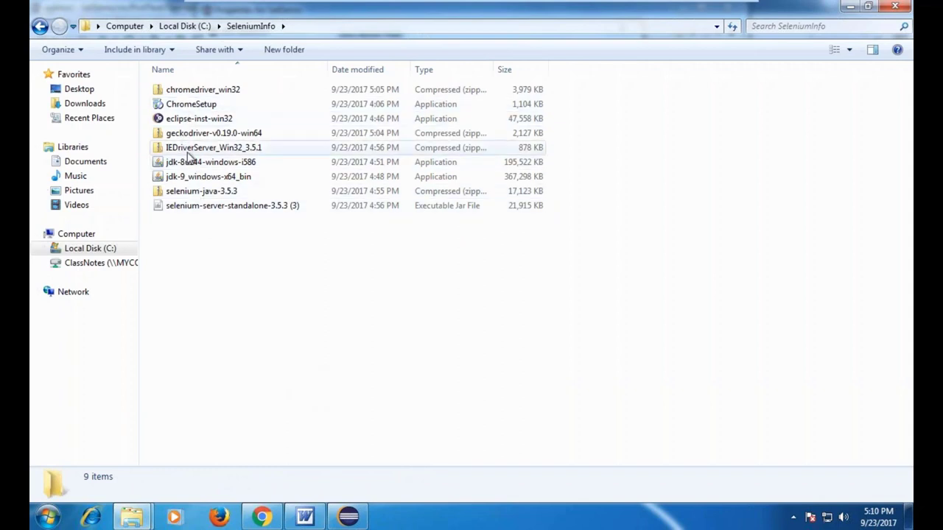
- Extract the selenium-java-3.5.3 zip archive to C:\SeleniumInfo\selenium-java-3.5.3
double_click(183, 193)
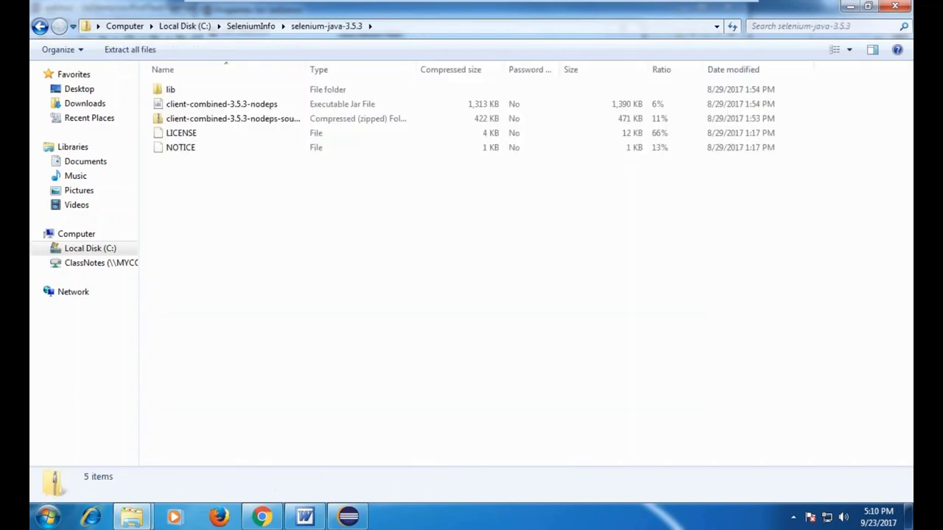
click(127, 50)
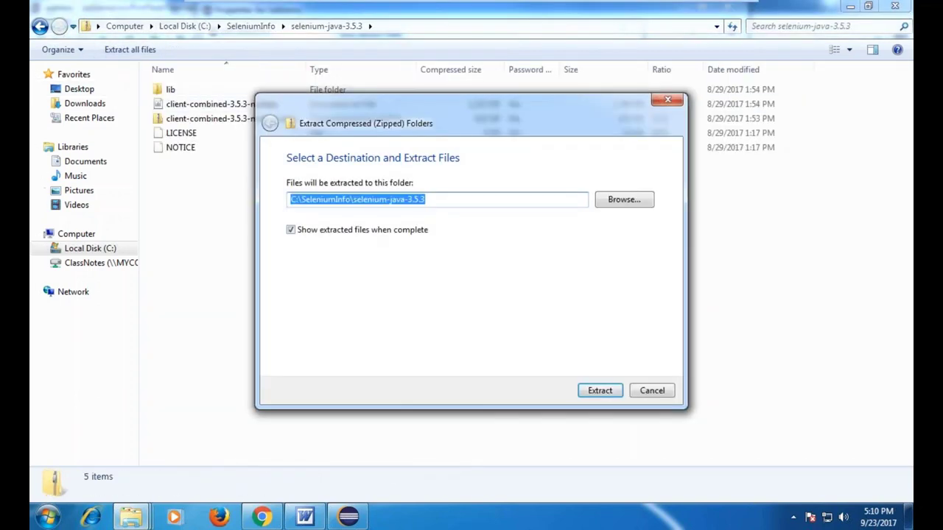
click(599, 391)
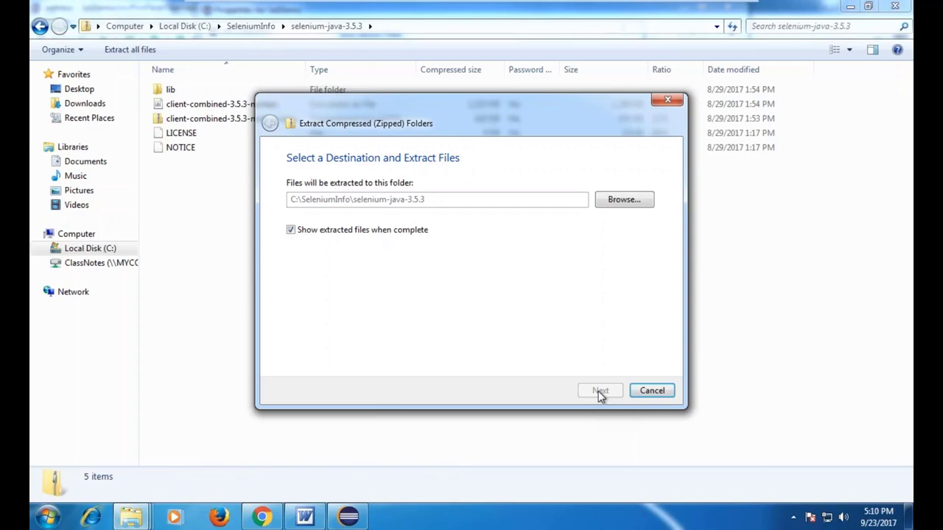
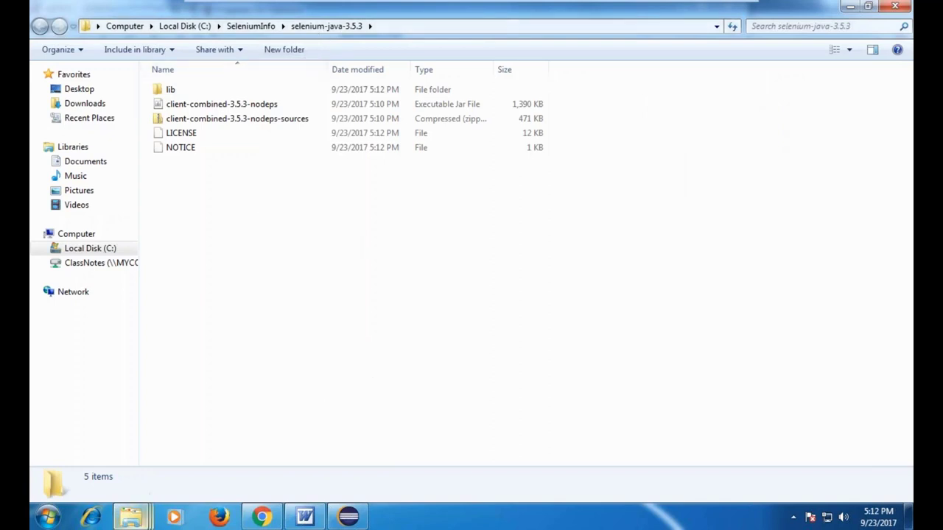
click(491, 398)
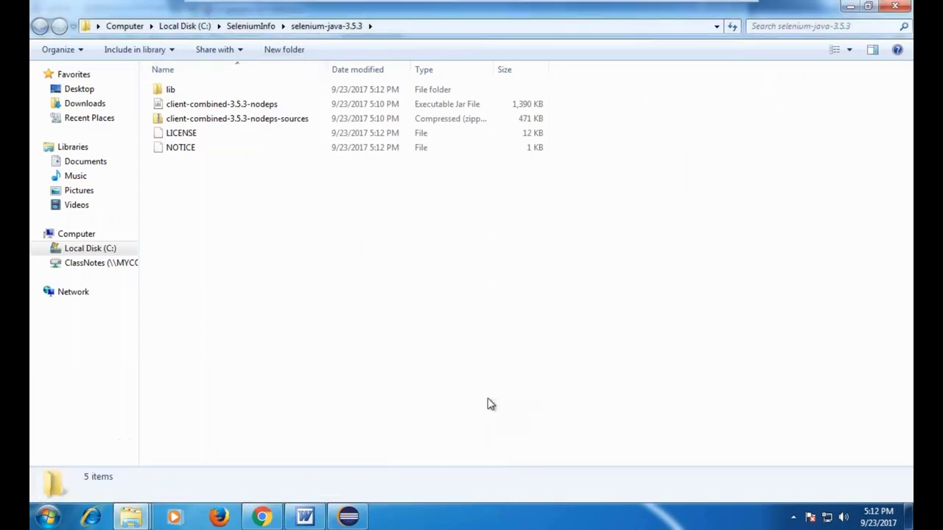
- Switch to Eclipse and add all JARs from C:\SeleniumInfo\selenium-java-3.5.3\lib to the build path, cglib-nodep-3.2.4 through xml-apis-1.4.01
click(349, 516)
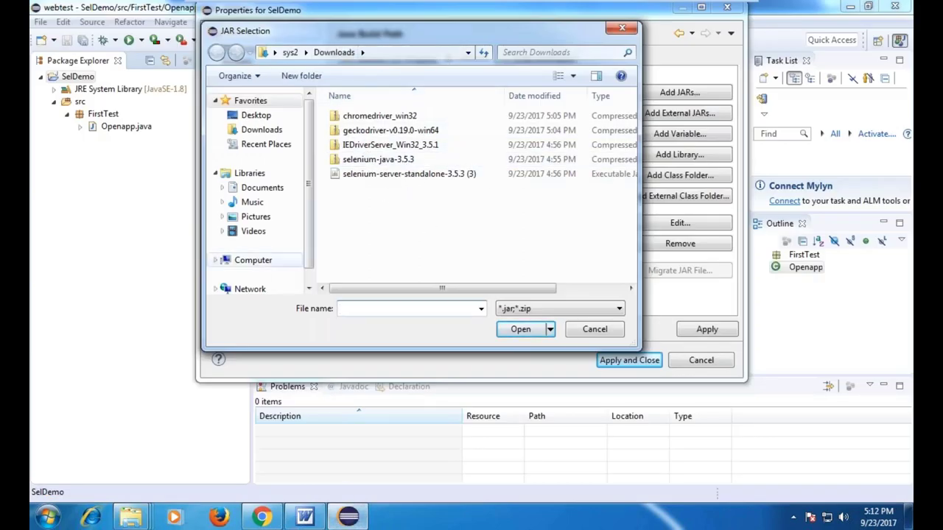
click(253, 260)
double_click(422, 137)
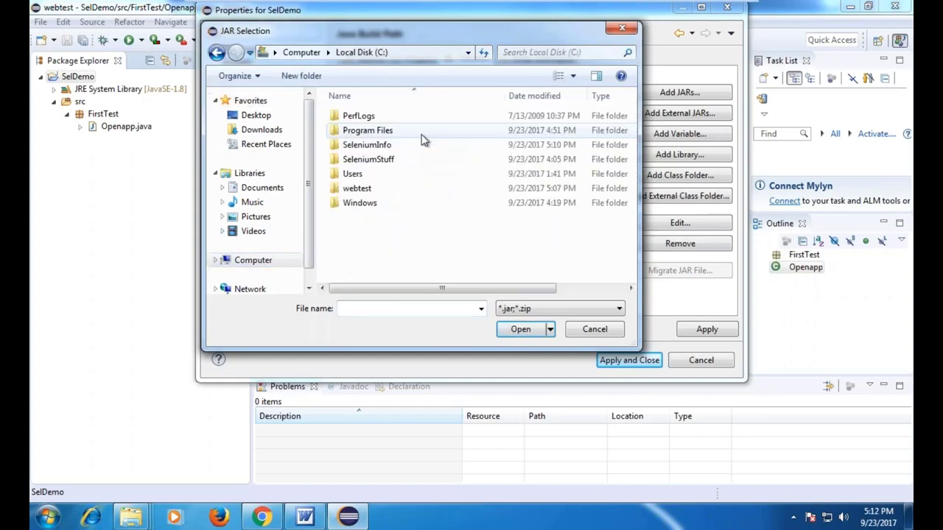
double_click(380, 147)
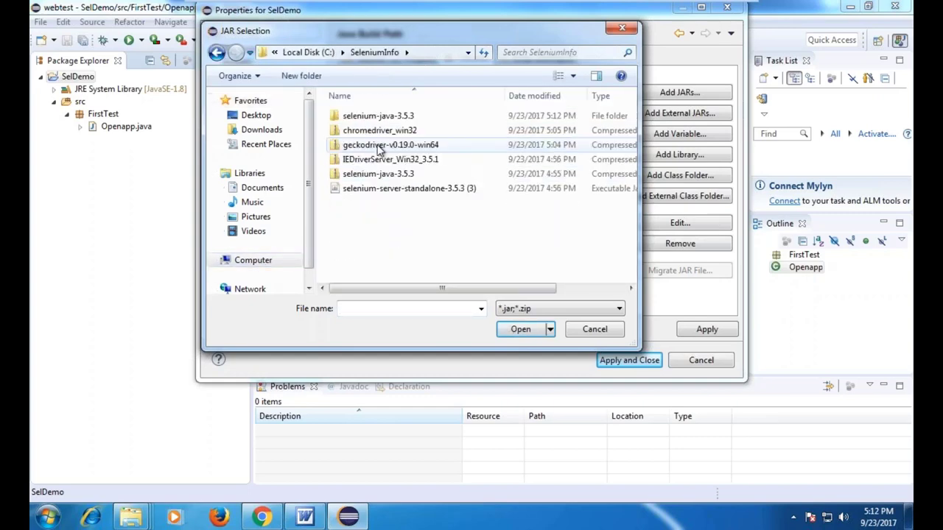
click(359, 118)
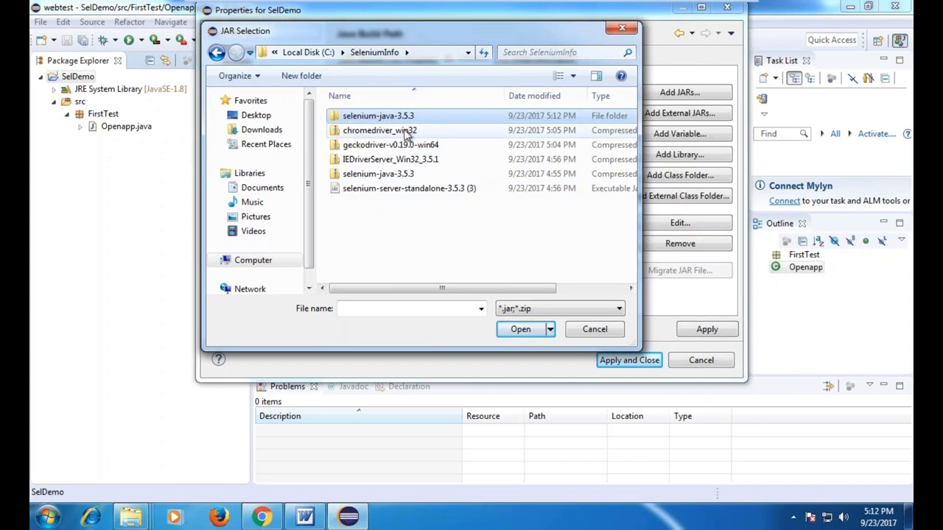
double_click(387, 118)
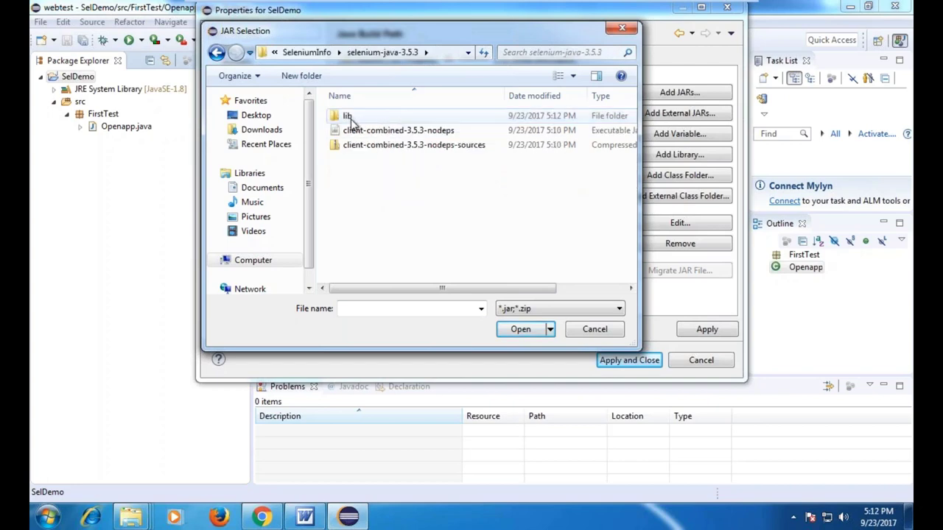
double_click(352, 119)
click(357, 120)
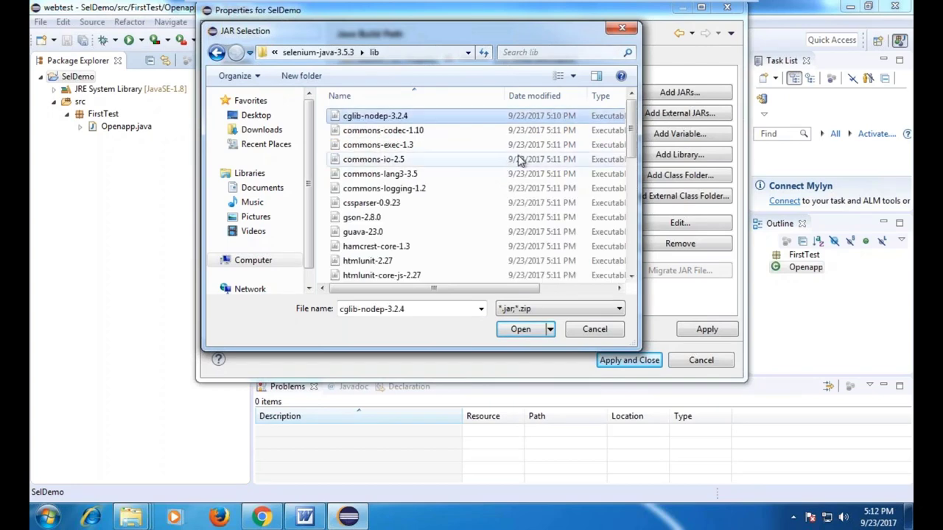
scroll(624, 274, down, 8)
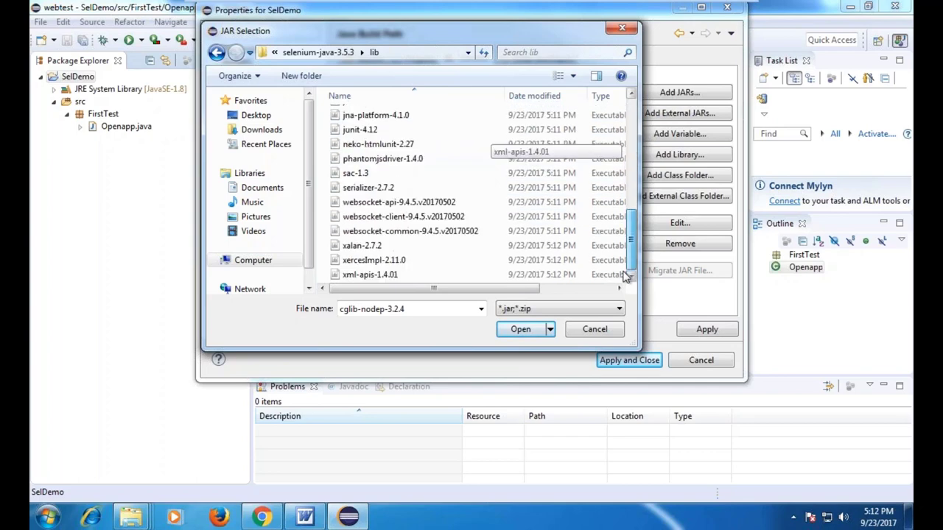
shift+click(383, 274)
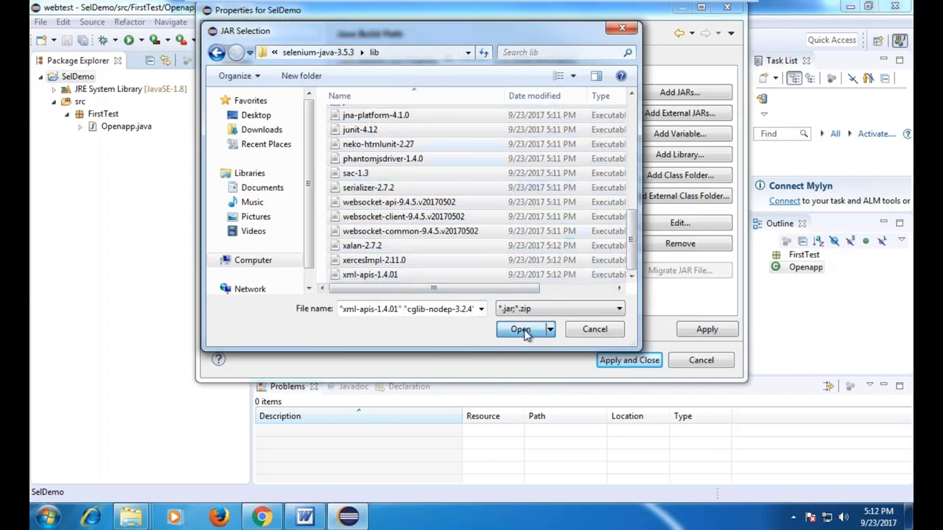
click(520, 329)
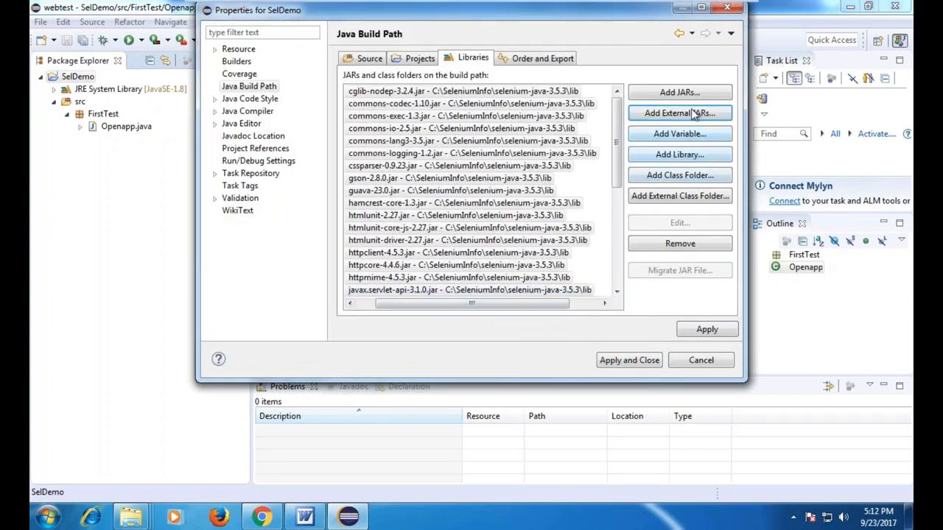
- Add the external JAR client-combined-3.5.3-nodeps from the selenium-java-3.5.3 folder to the build path
click(679, 113)
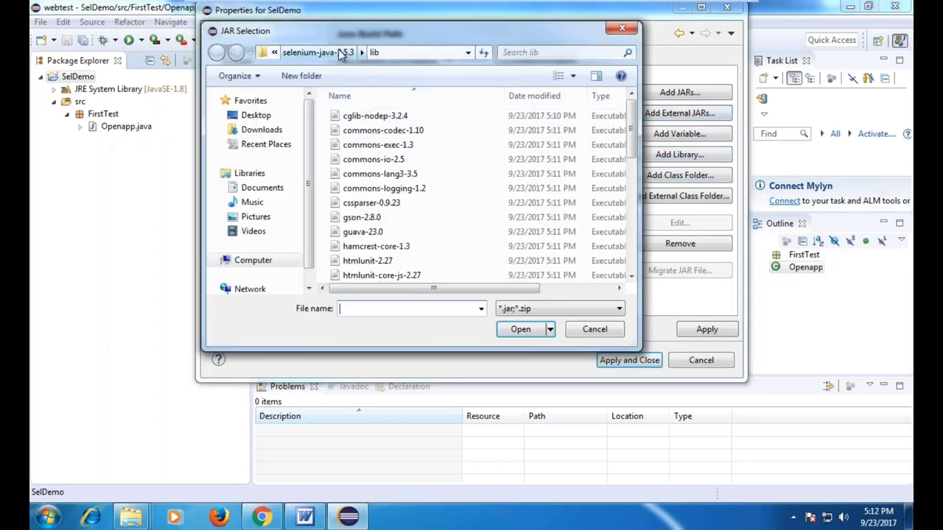
click(341, 53)
click(414, 136)
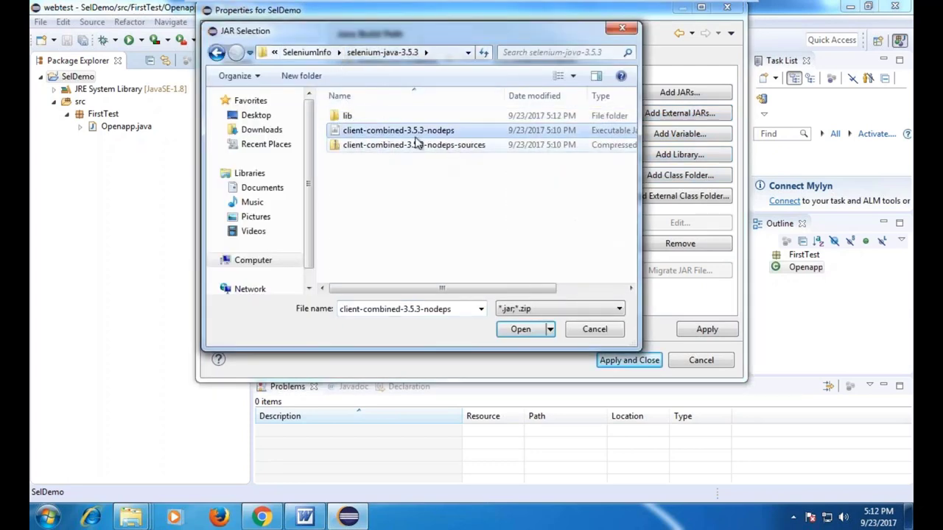
click(520, 330)
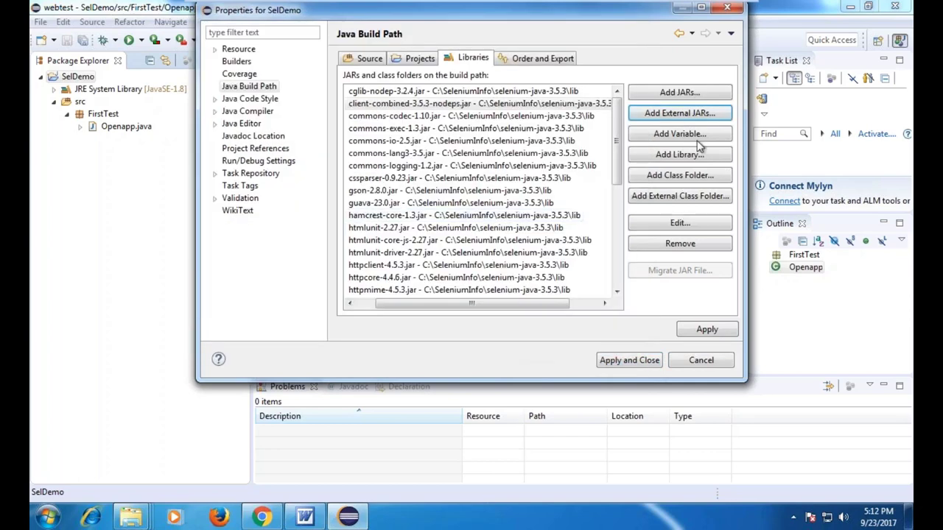
- Add the external JAR selenium-server-standalone-3.5.3 (3) from C:\SeleniumInfo to the build path, apply it, and check the project's Referenced Libraries
click(685, 115)
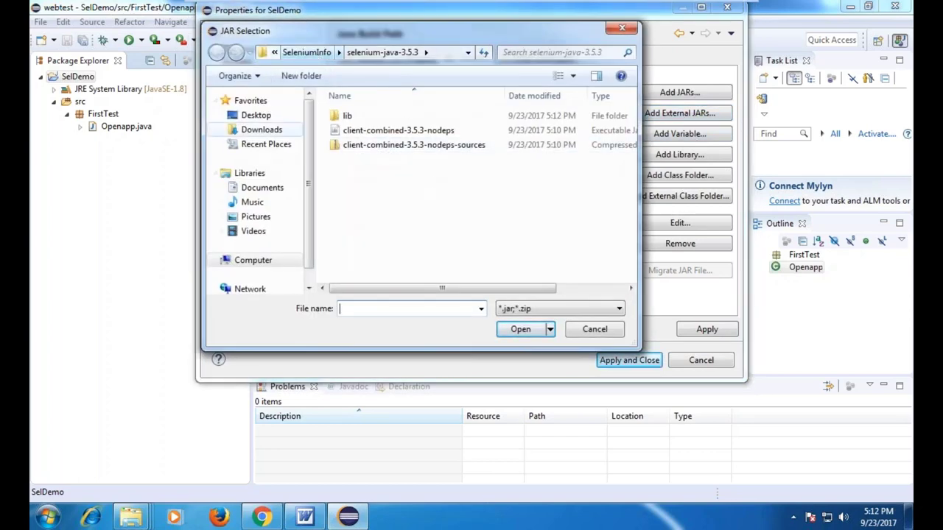
click(316, 58)
click(376, 189)
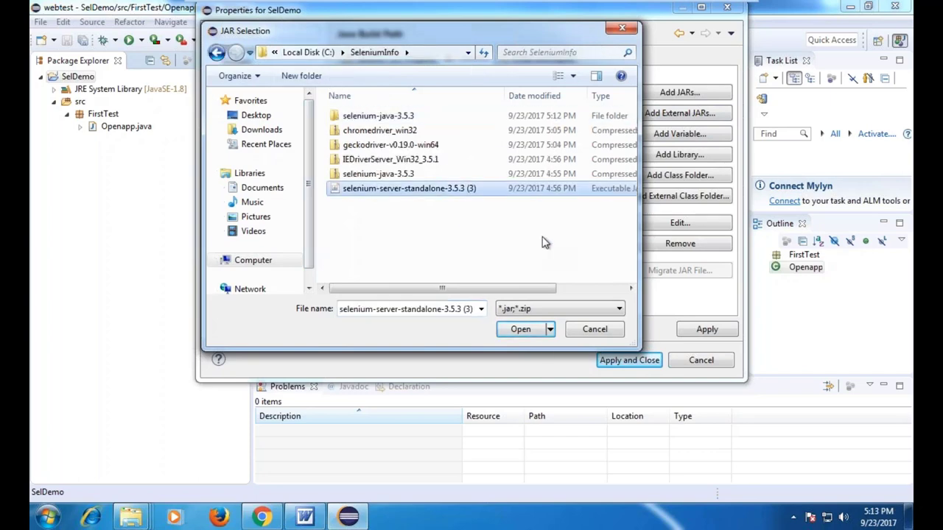
click(521, 330)
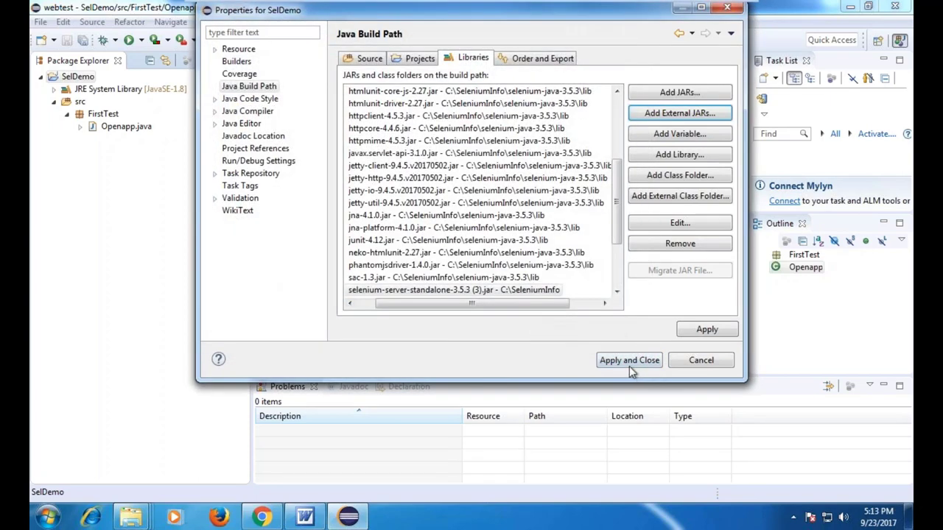
click(629, 360)
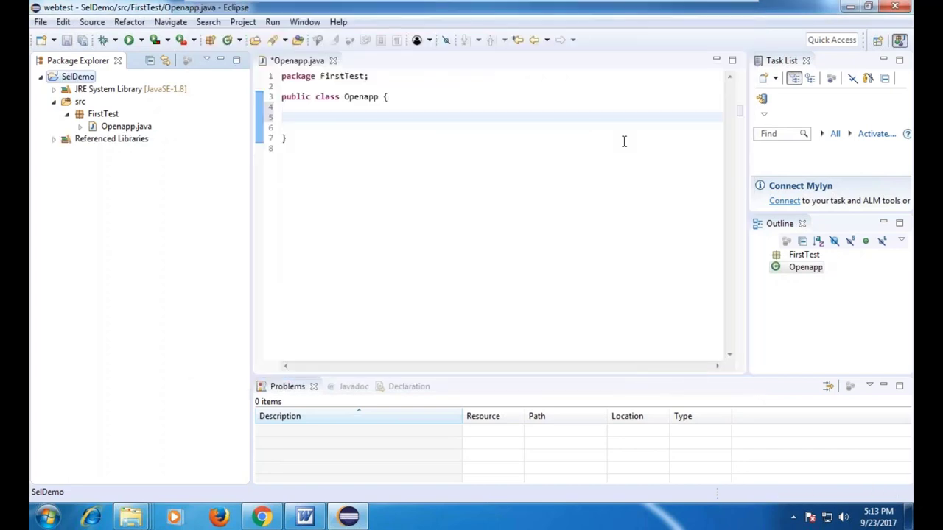
click(55, 139)
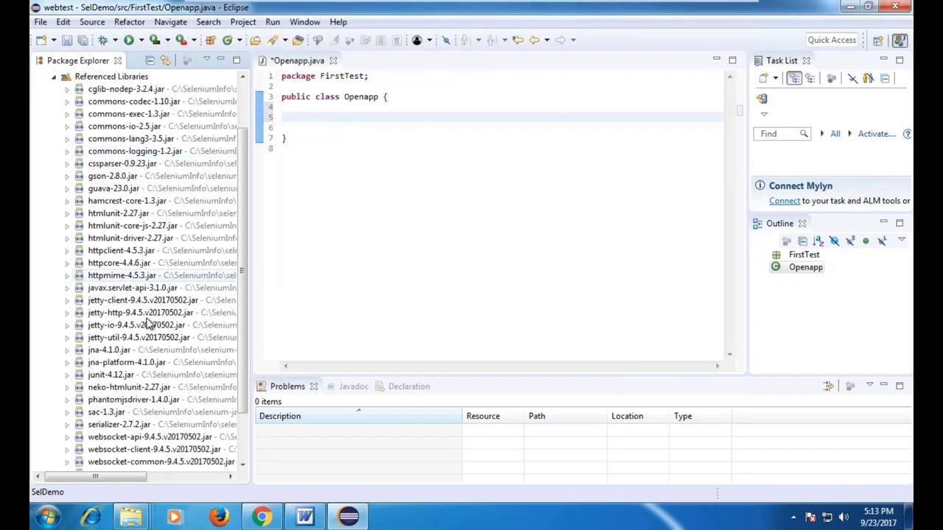
click(53, 76)
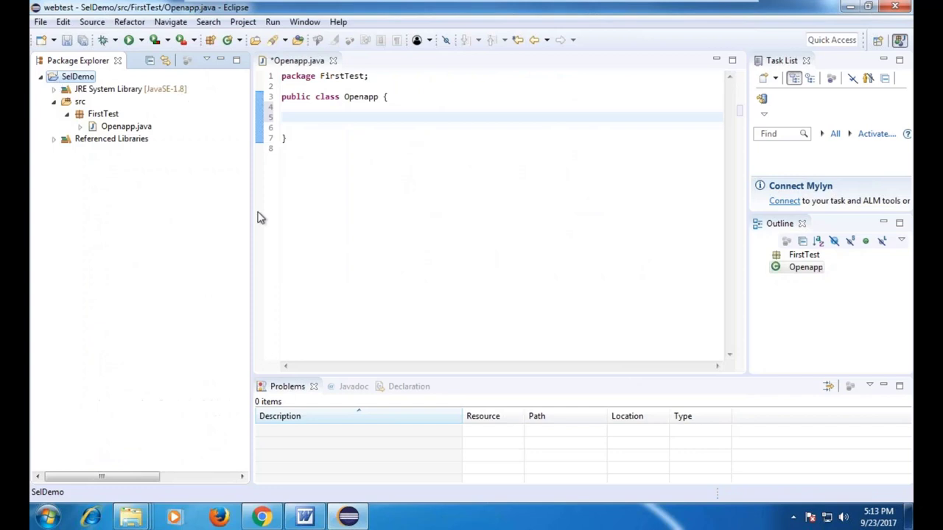
- Write the method "Public void Launchapp()" with an empty body in braces inside the Openapp class
click(353, 116)
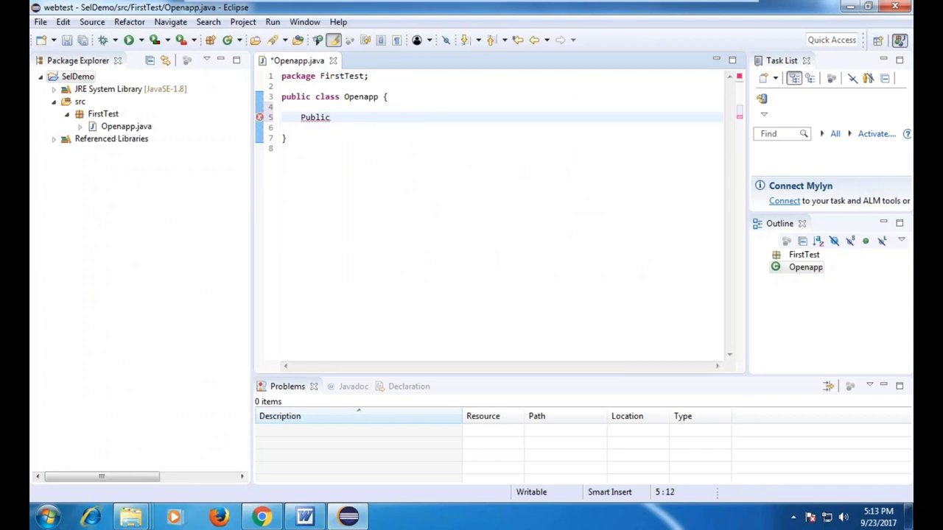
text(void)
text(Lau)
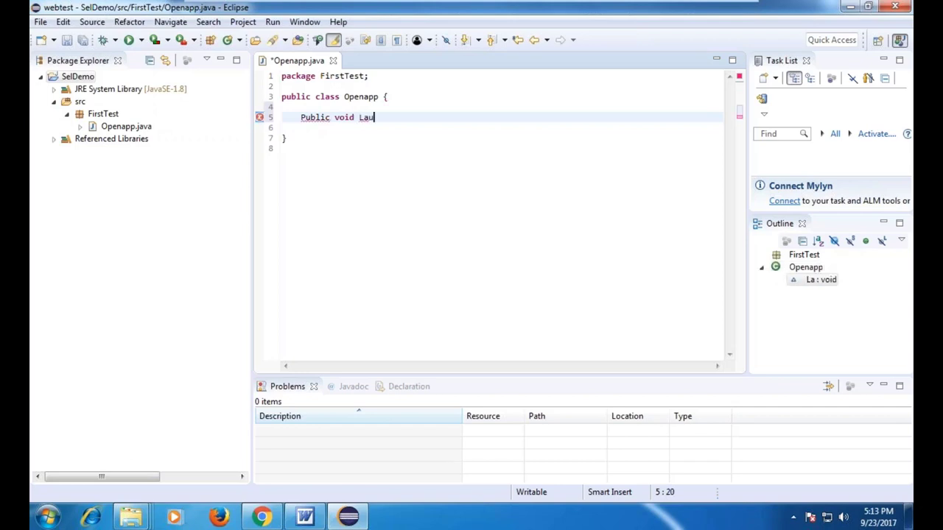
text(nchapp())
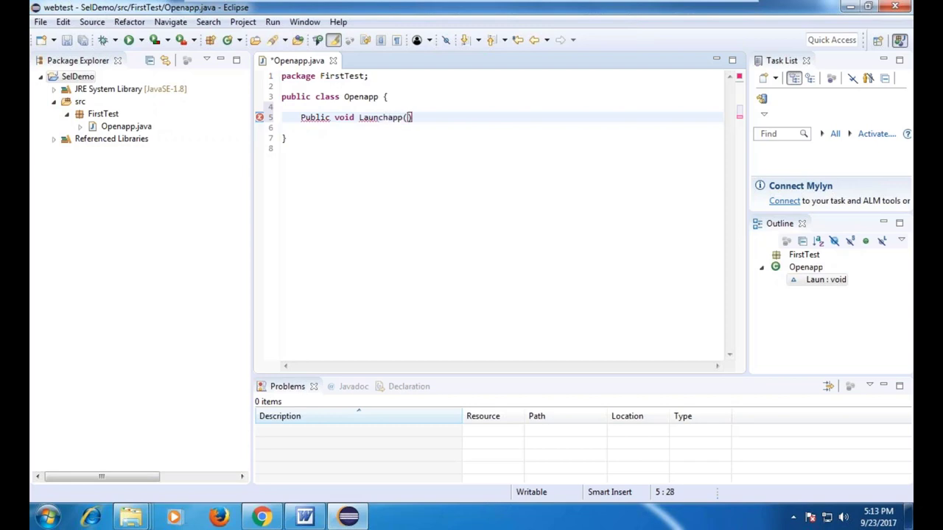
key(Return)
text({)
key(Return)
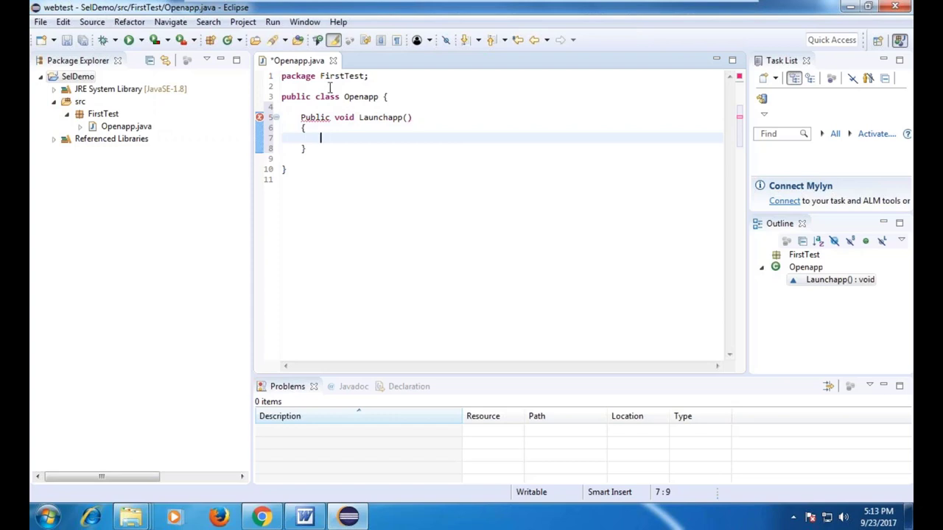
click(358, 152)
click(321, 137)
- Check the error on "Public", try a semicolon after the Launchapp() declaration, and remove it again
mouse_move(321, 117)
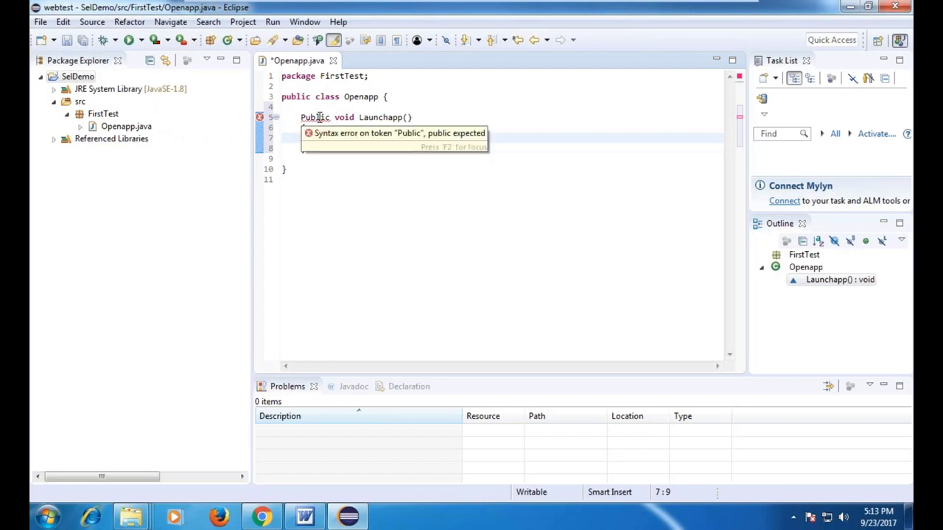
click(425, 115)
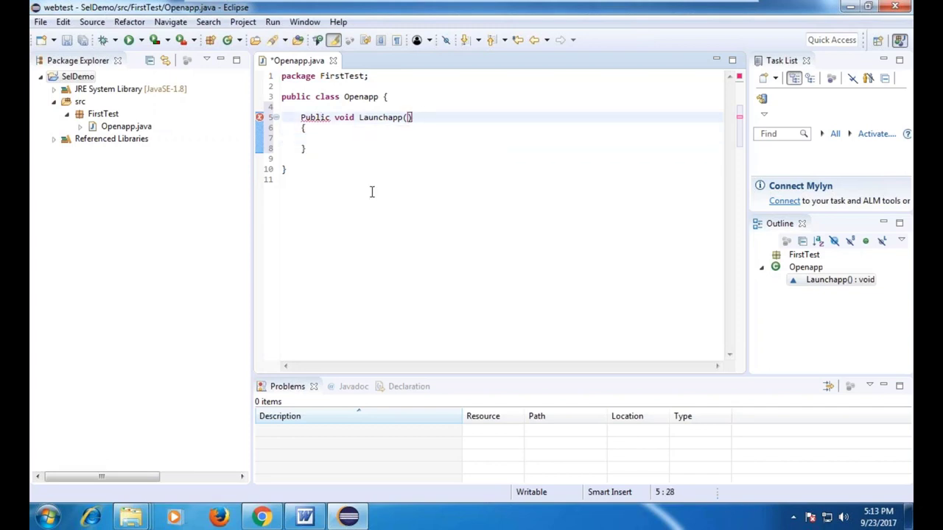
text(;)
click(366, 177)
click(434, 117)
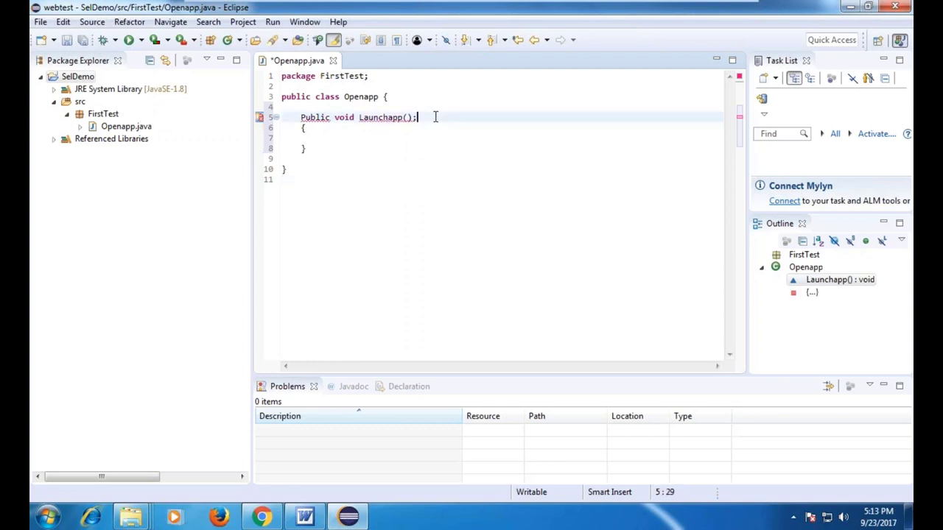
key(BackSpace)
click(413, 193)
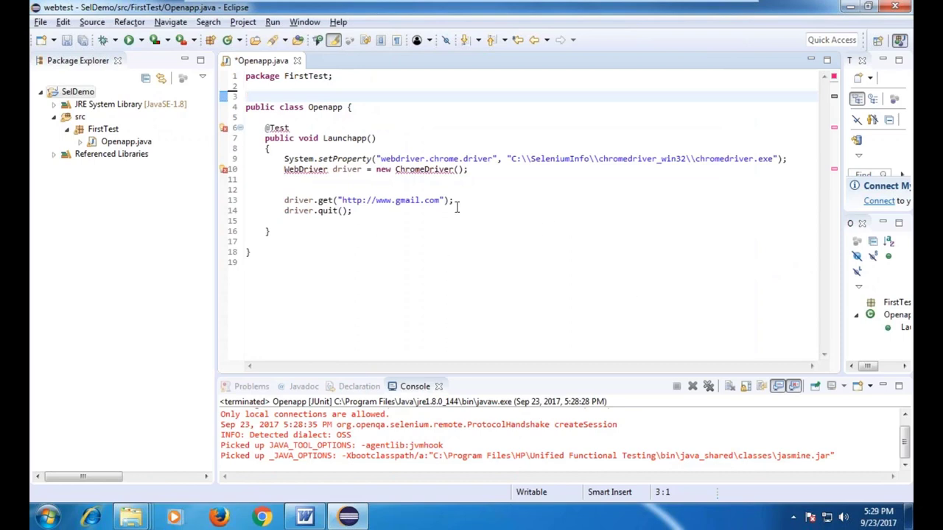
click(479, 178)
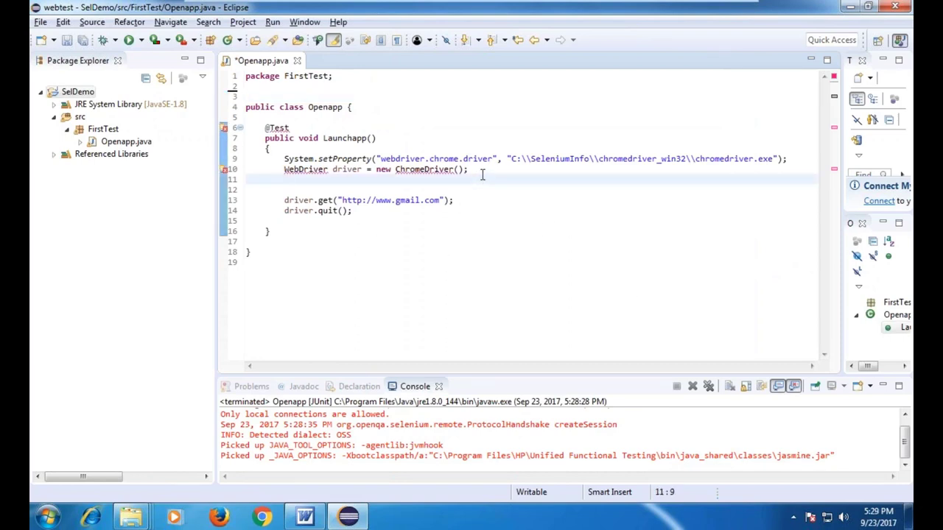
click(282, 159)
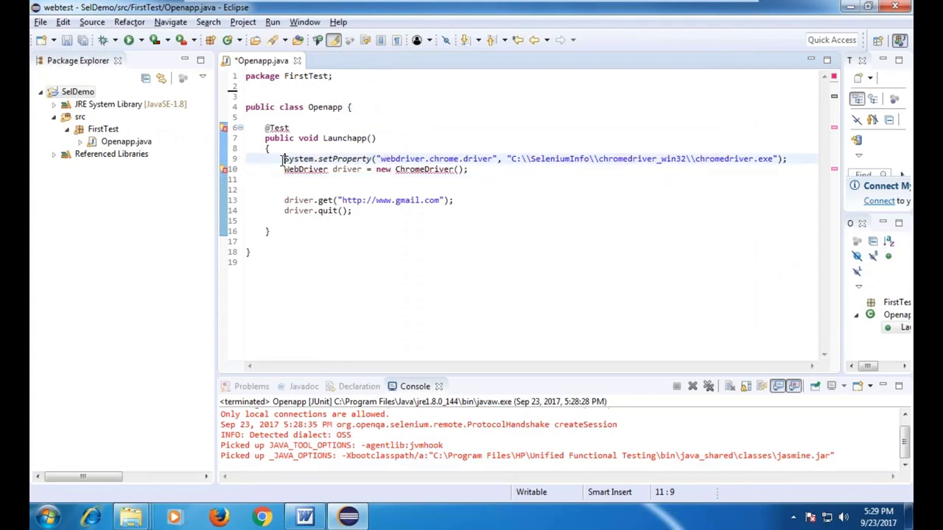
drag(293, 128, 265, 129)
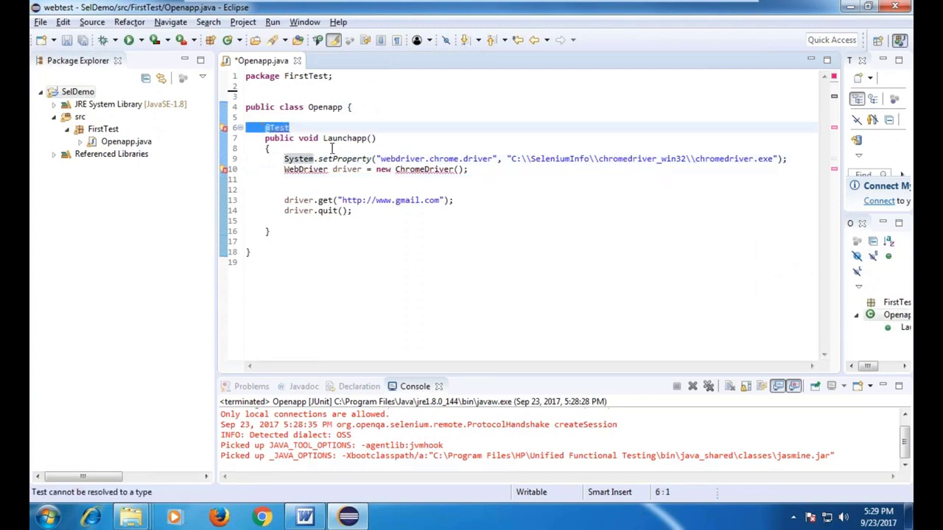
key(Delete)
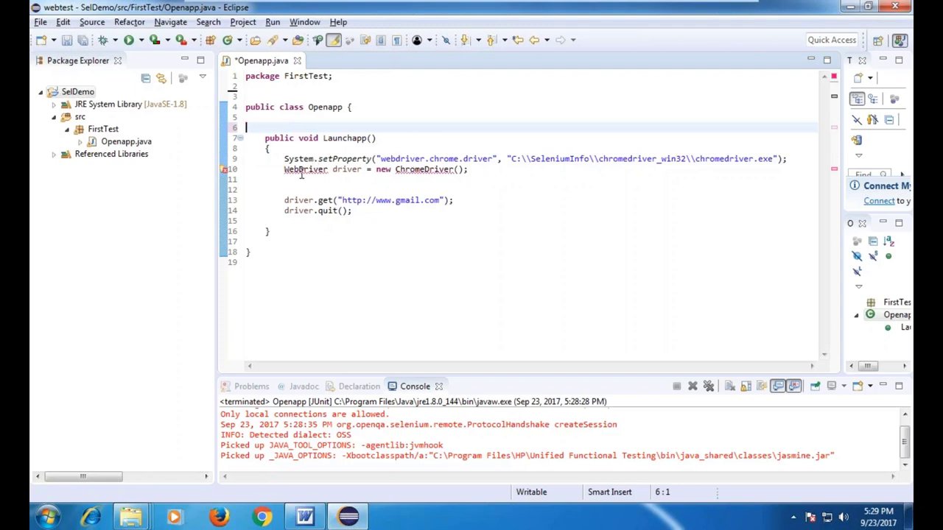
- Examine the Launchapp() declaration and the System.setProperty line with its webdriver.chrome.driver key and chromedriver.exe path
drag(263, 138, 381, 140)
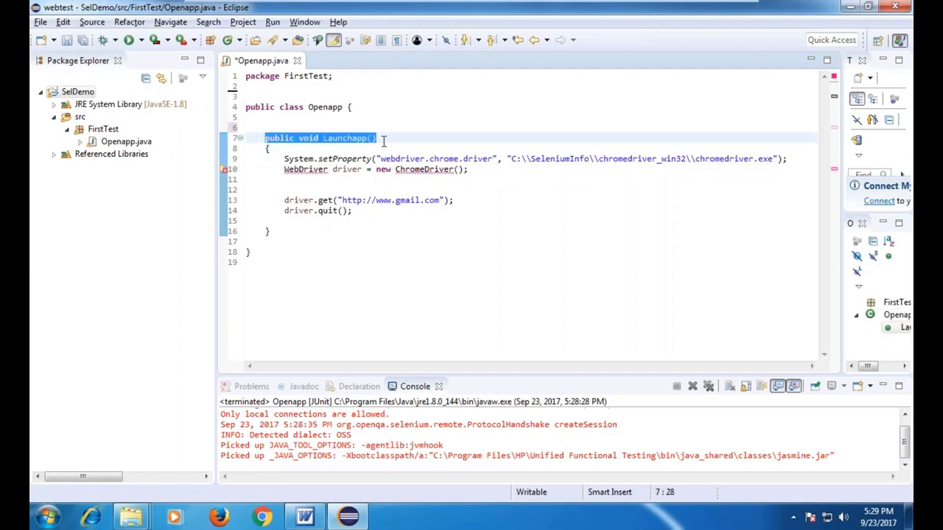
click(351, 147)
double_click(349, 138)
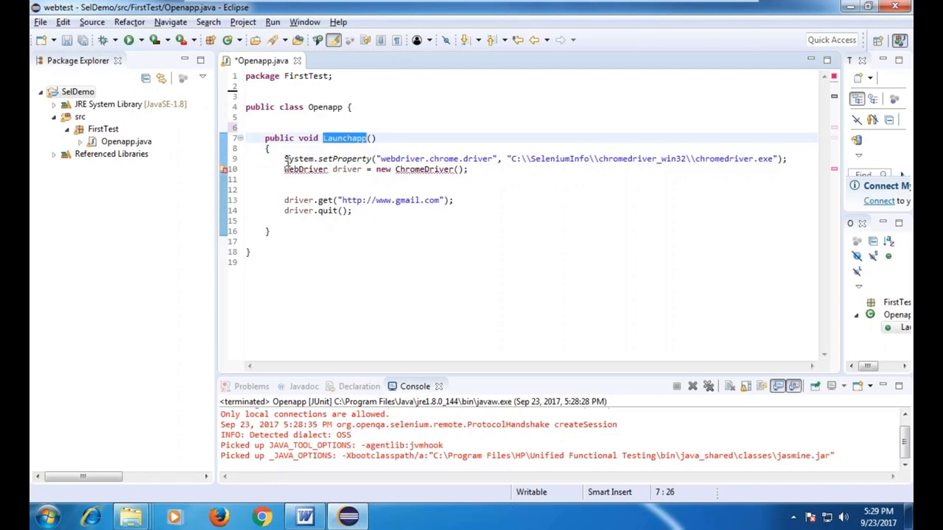
mouse_move(287, 160)
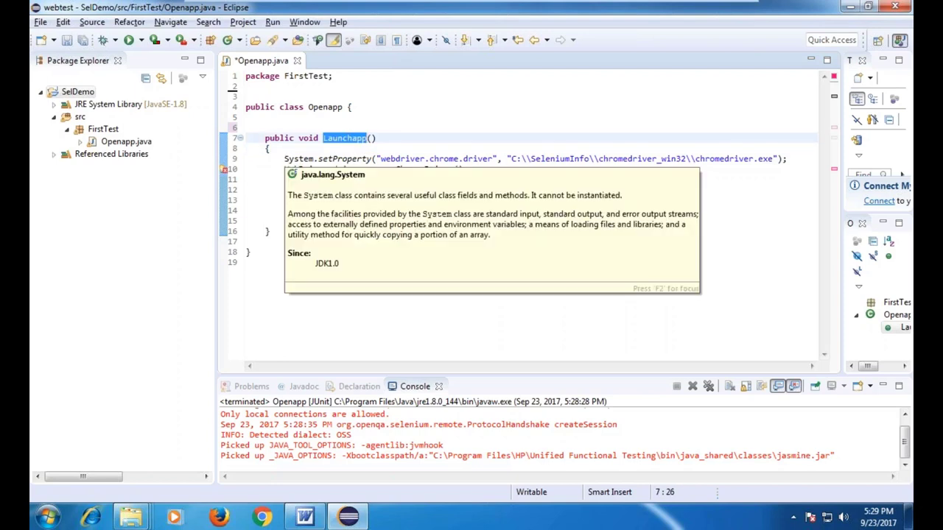
click(332, 159)
drag(380, 159, 492, 159)
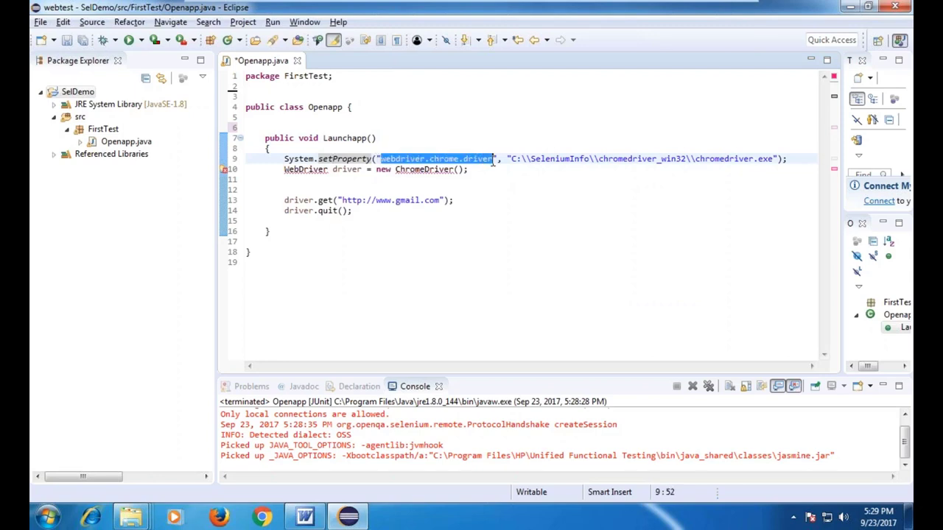
click(469, 189)
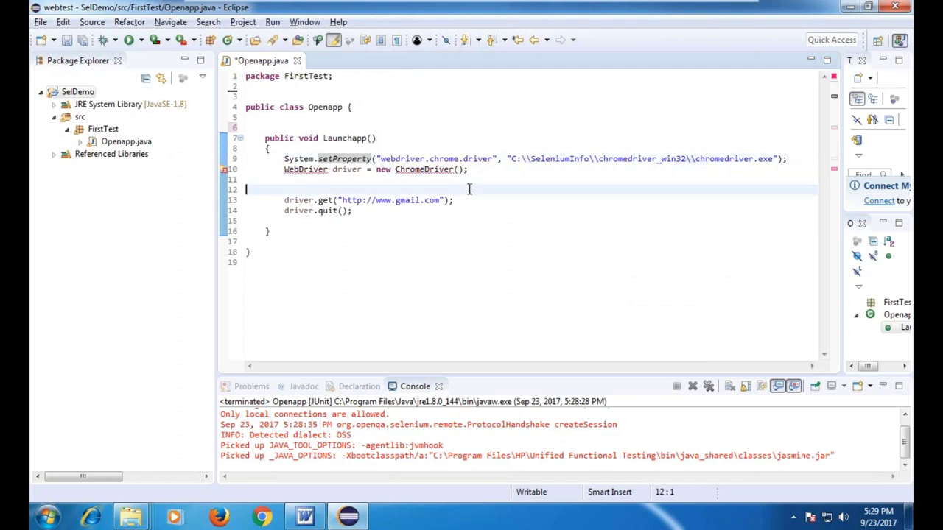
drag(380, 158, 762, 160)
- Switch to Windows Explorer, inspect the chromedriver zip and the extracted C:\SeleniumInfo\chromedriver_win32 folder, and return to Eclipse
mouse_move(143, 507)
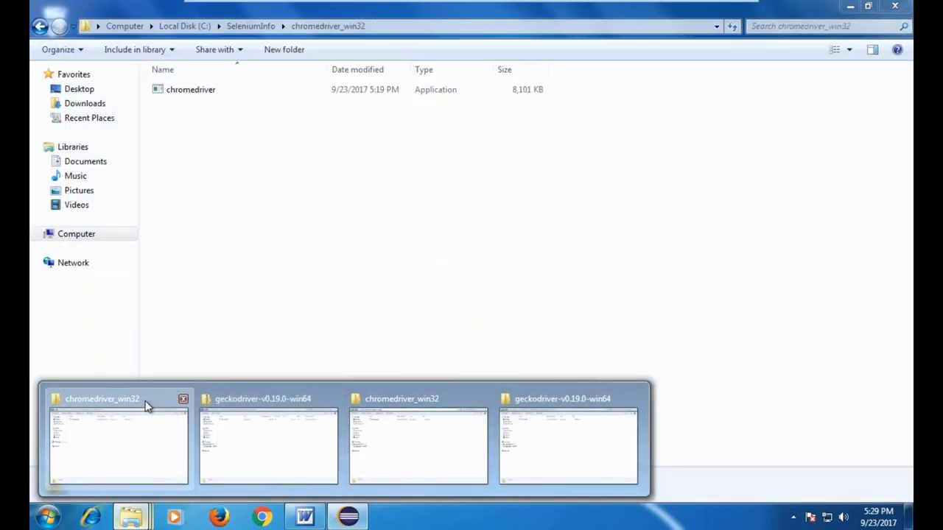
click(150, 405)
click(256, 28)
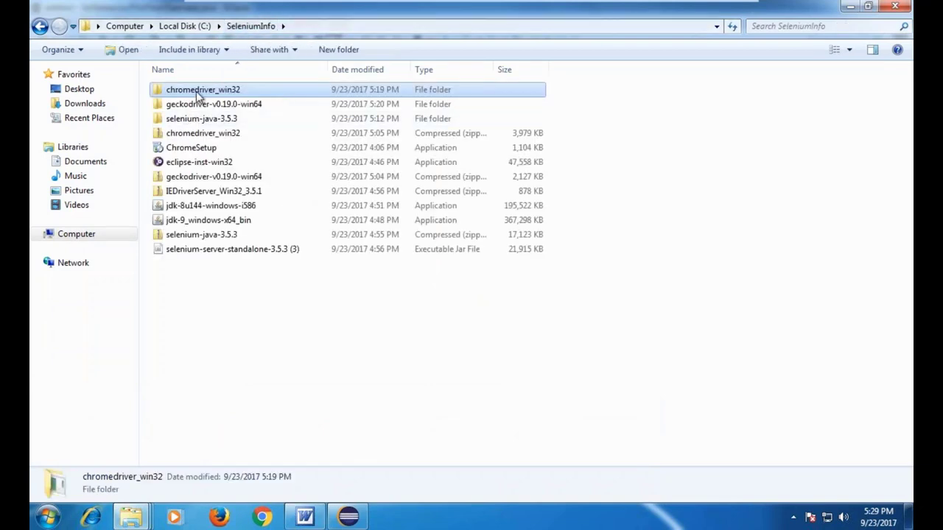
click(212, 131)
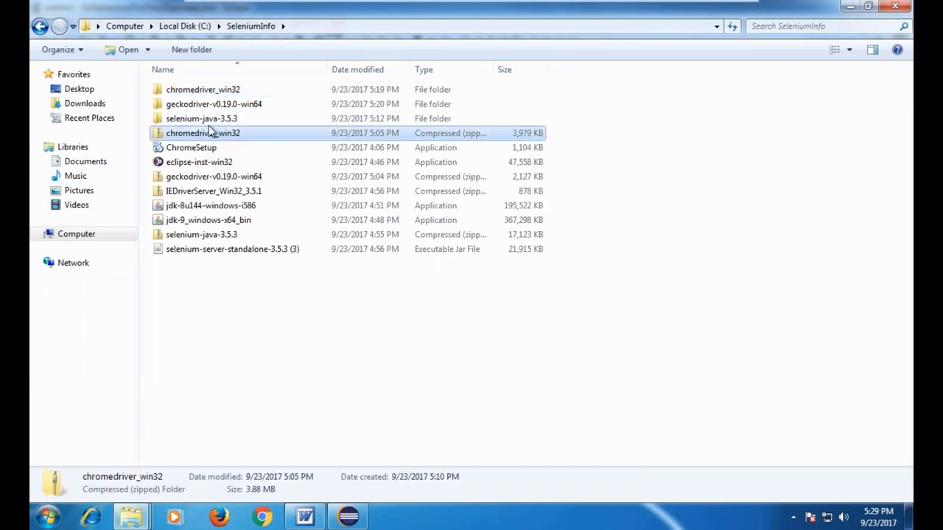
double_click(198, 90)
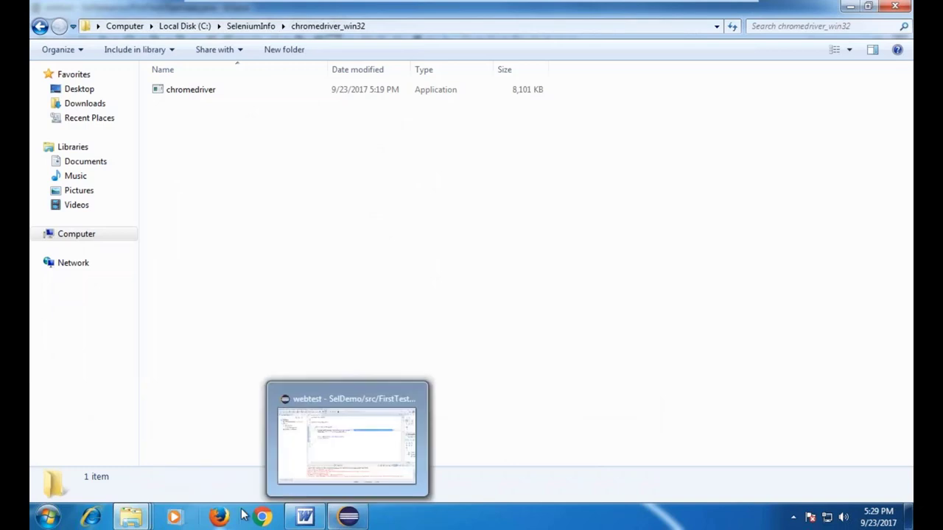
mouse_move(297, 525)
click(348, 517)
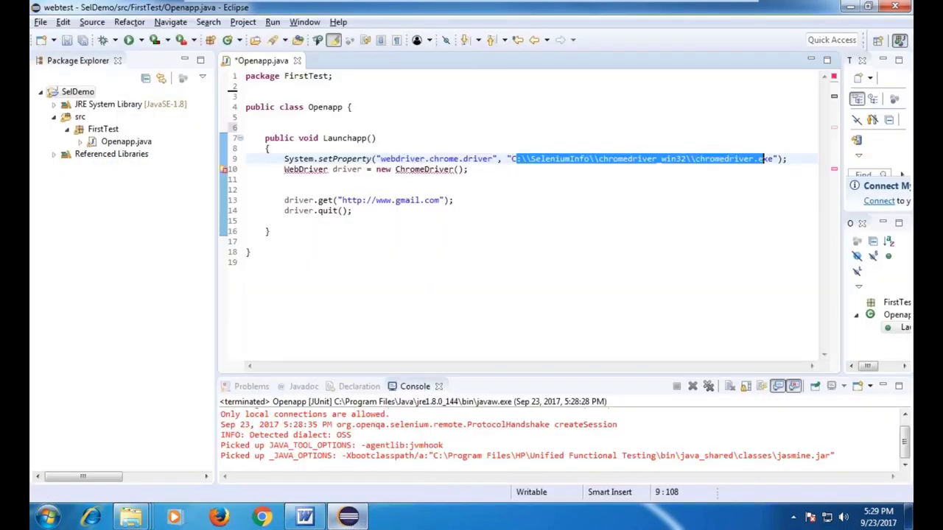
- Examine the line creating the ChromeDriver instance and the driver.get call with its Gmail URL
click(749, 194)
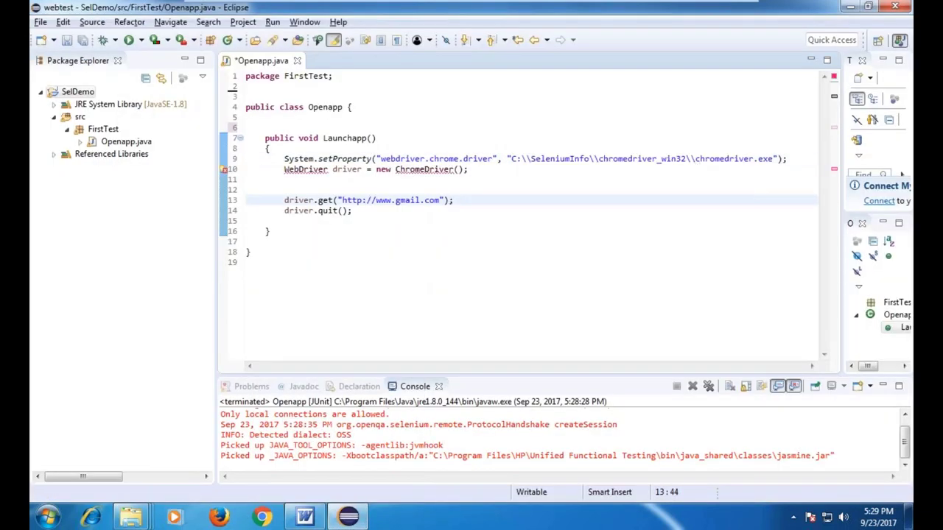
double_click(306, 169)
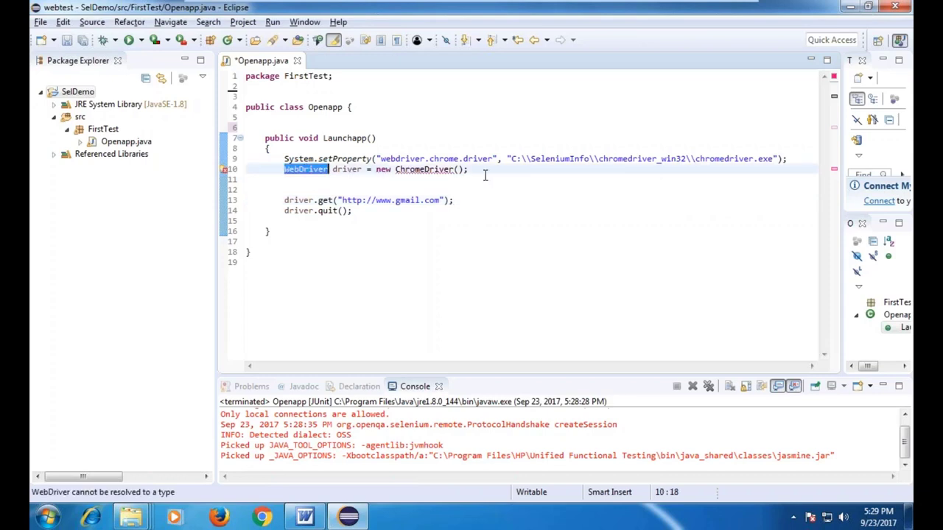
drag(484, 175, 261, 171)
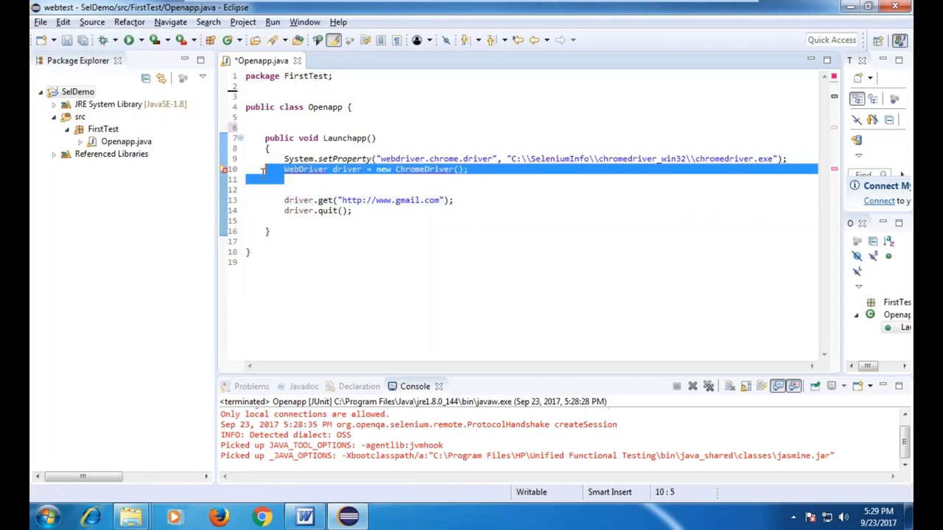
click(415, 214)
click(301, 201)
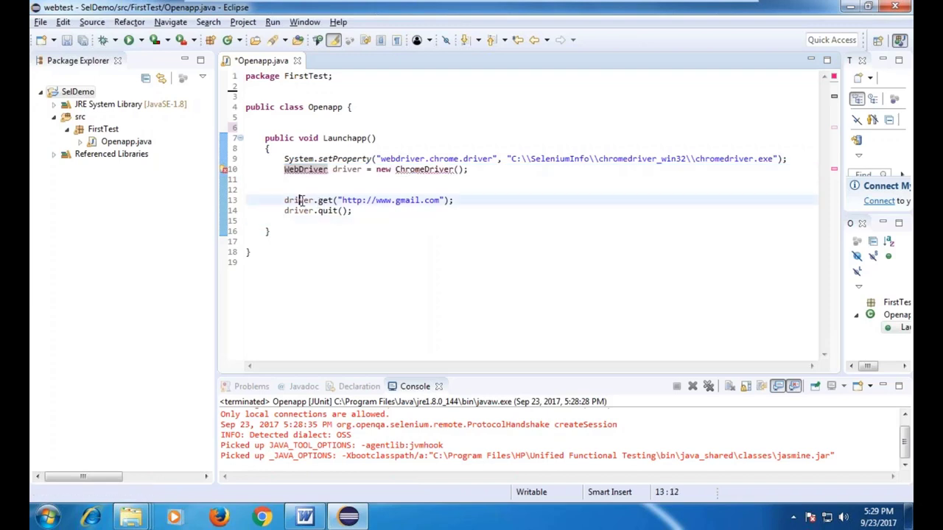
double_click(300, 200)
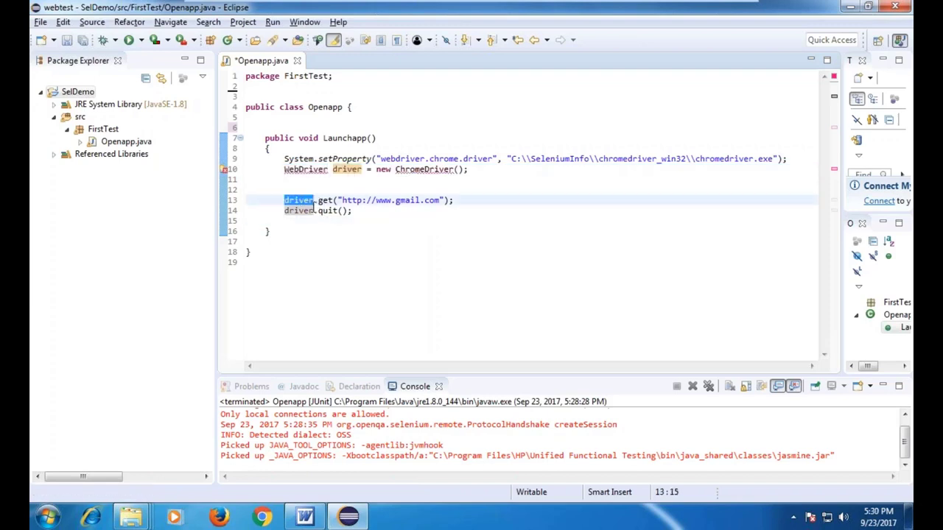
double_click(326, 201)
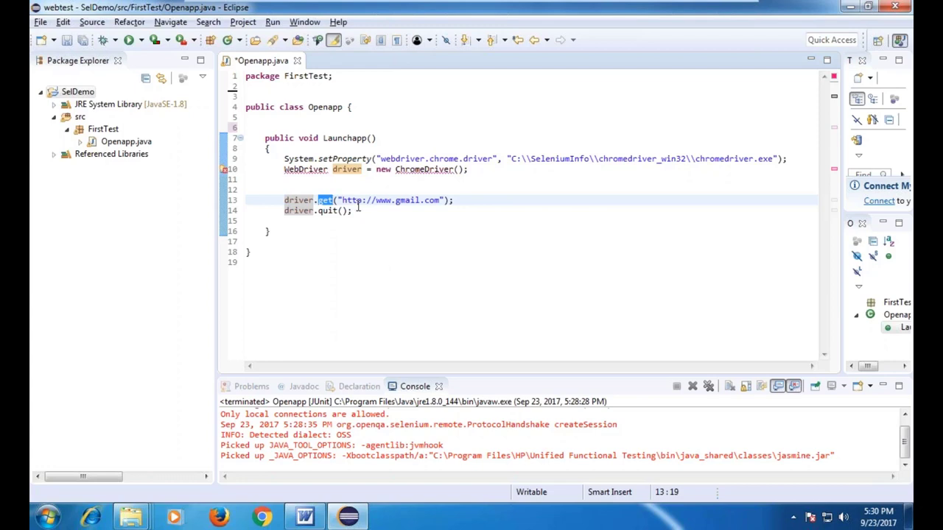
drag(347, 200, 439, 200)
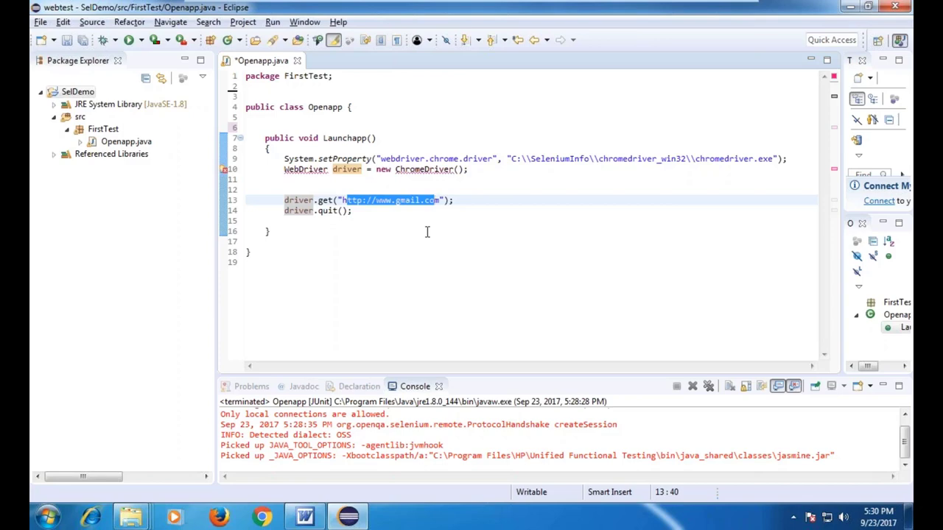
- Resolve the unresolved types in Openapp.java by importing WebDriver (org.openqa.selenium) and ChromeDriver (org.openqa.selenium.chrome)
click(307, 252)
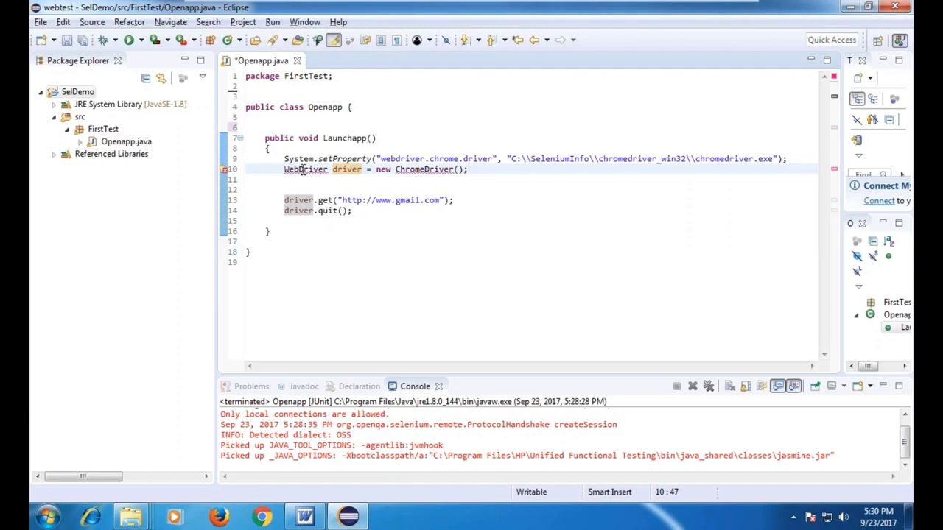
mouse_move(302, 170)
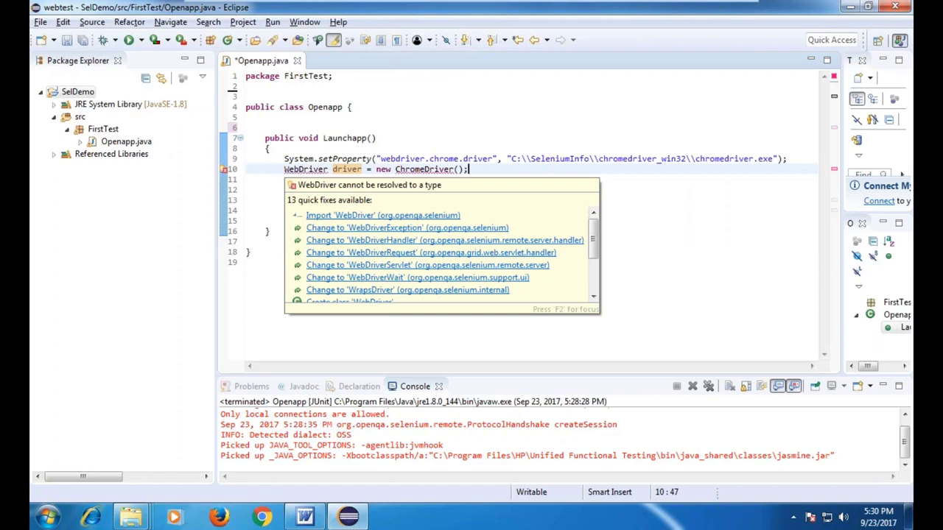
click(361, 216)
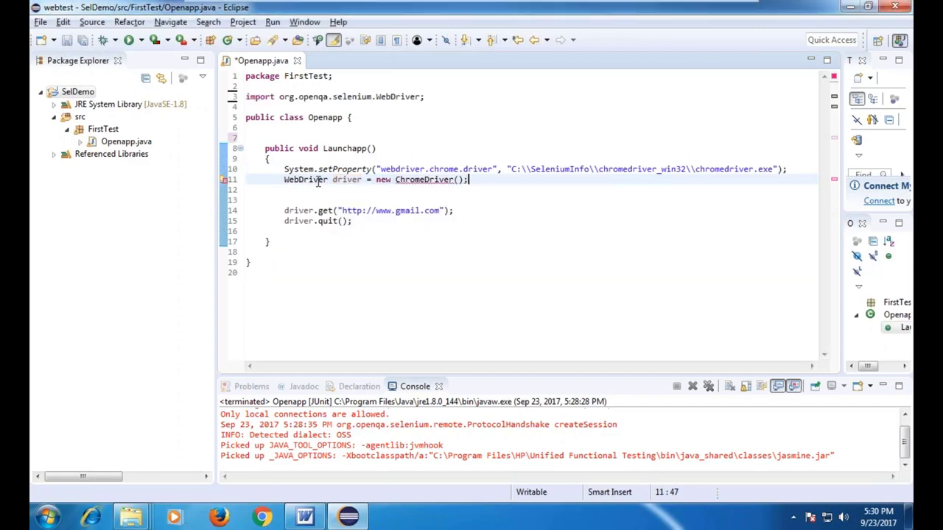
mouse_move(424, 177)
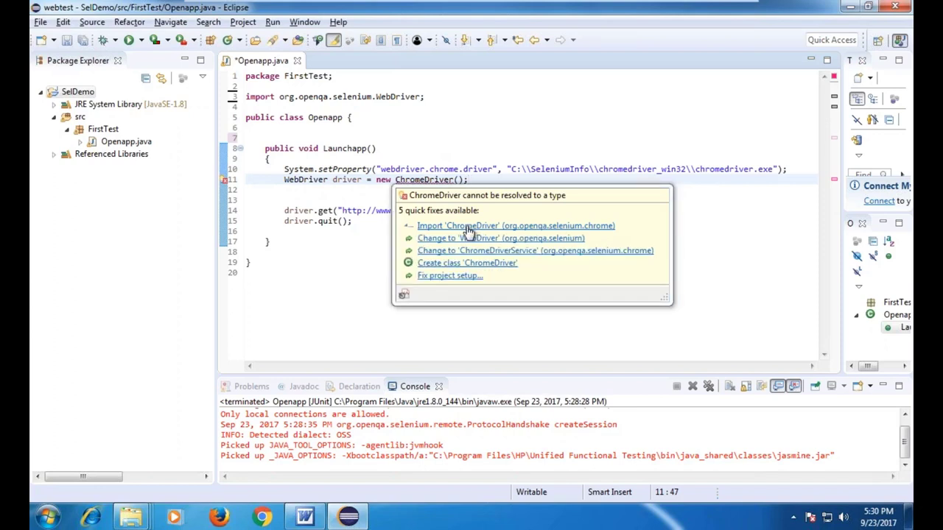
click(549, 227)
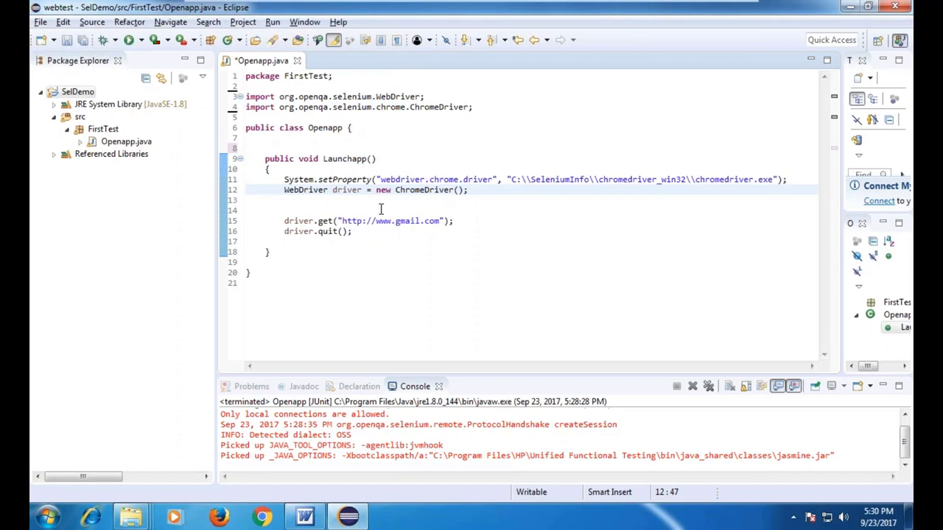
right_click(381, 209)
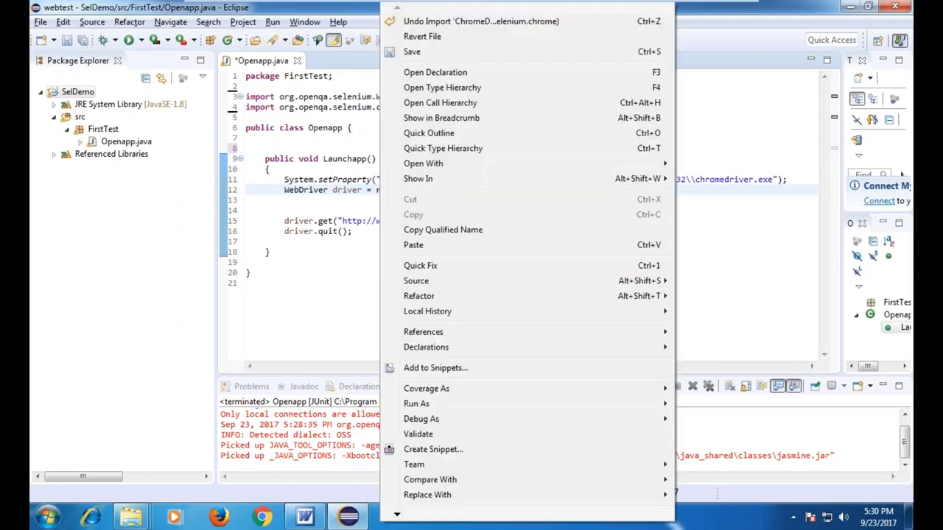
mouse_move(505, 407)
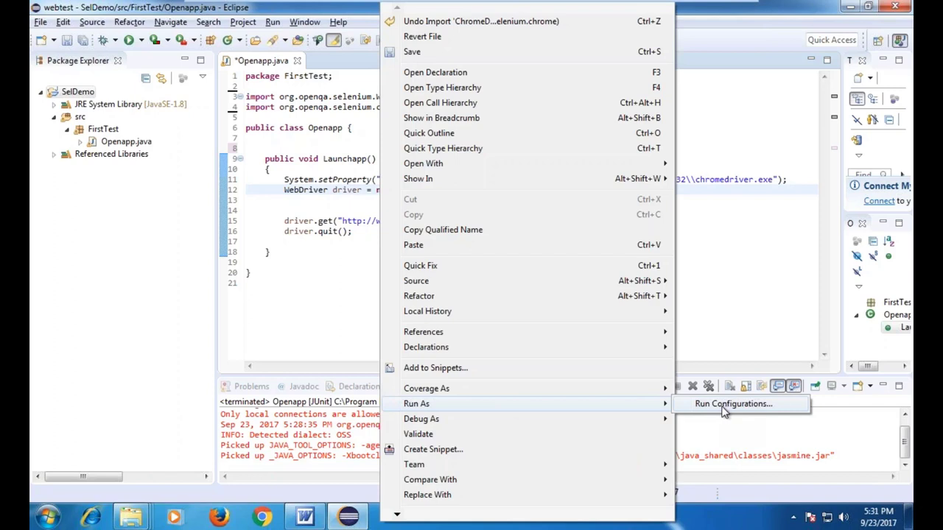
click(722, 318)
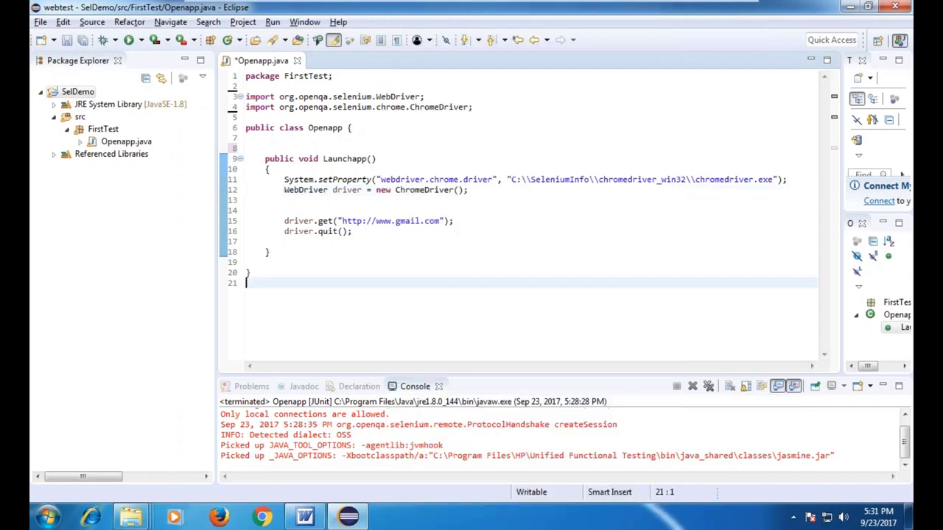
click(274, 149)
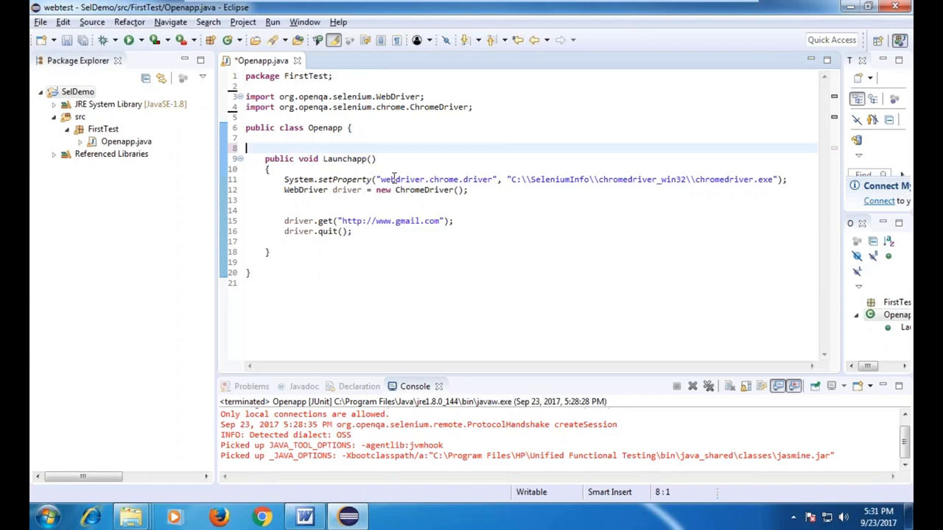
key(Tab)
text(@)
text(tets)
key(BackSpace)
key(BackSpace)
text(st)
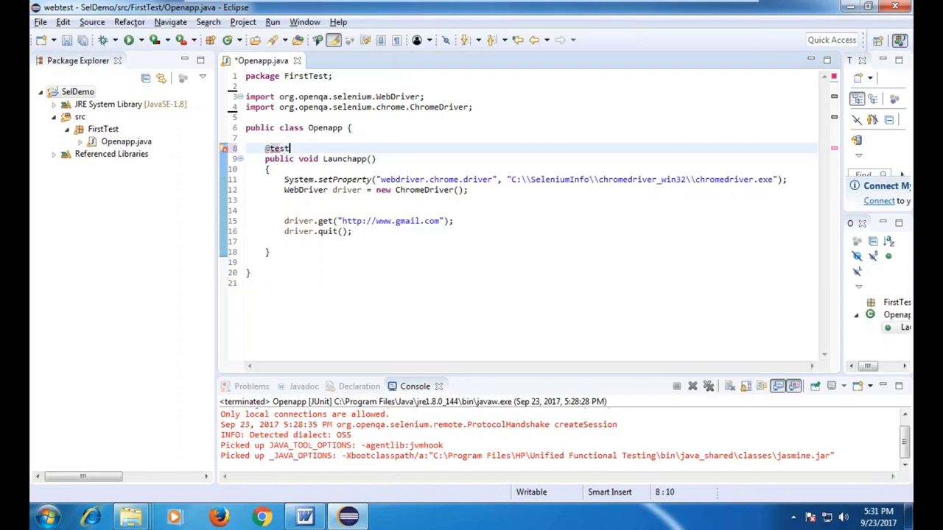
click(389, 251)
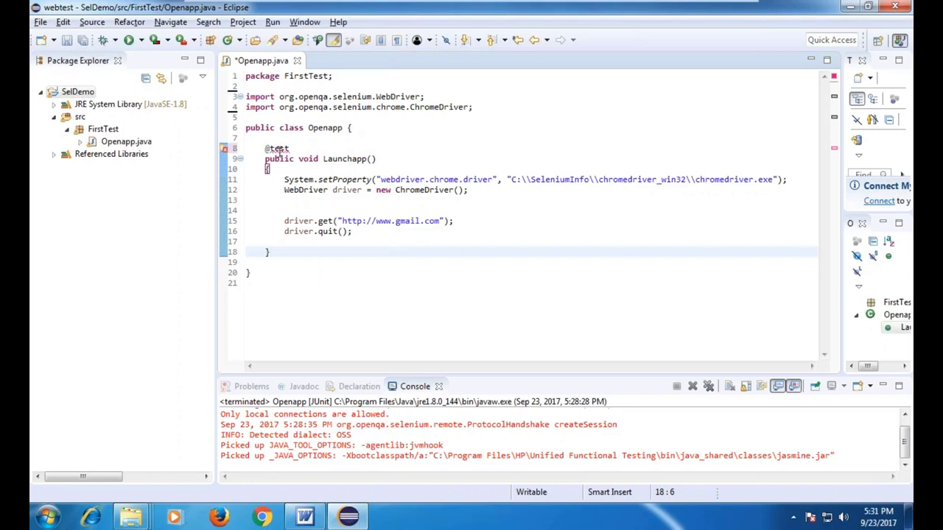
mouse_move(281, 151)
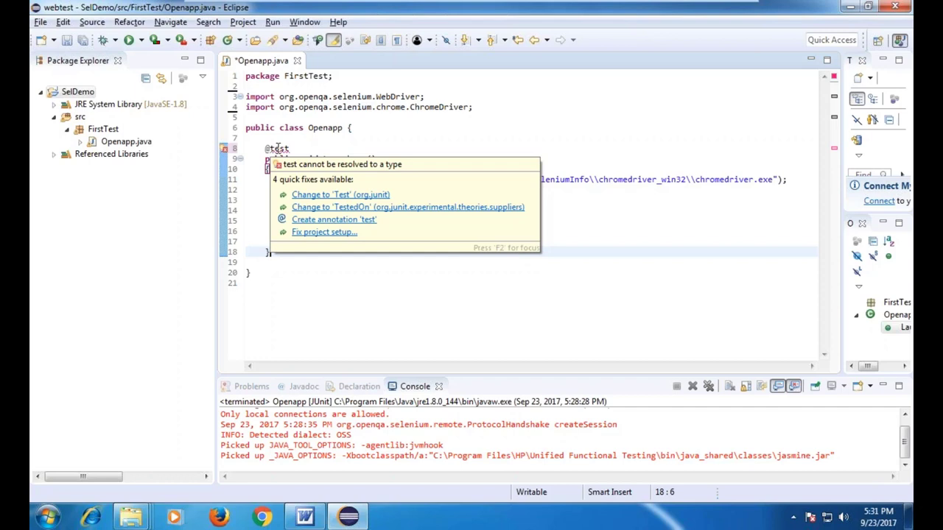
click(374, 195)
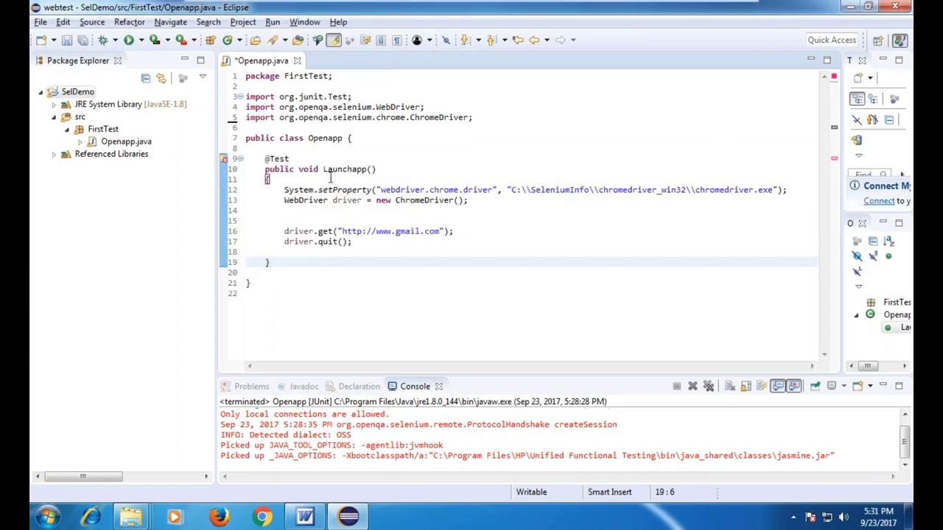
- Run Openapp.java as a JUnit test, saving the file before launch
right_click(324, 221)
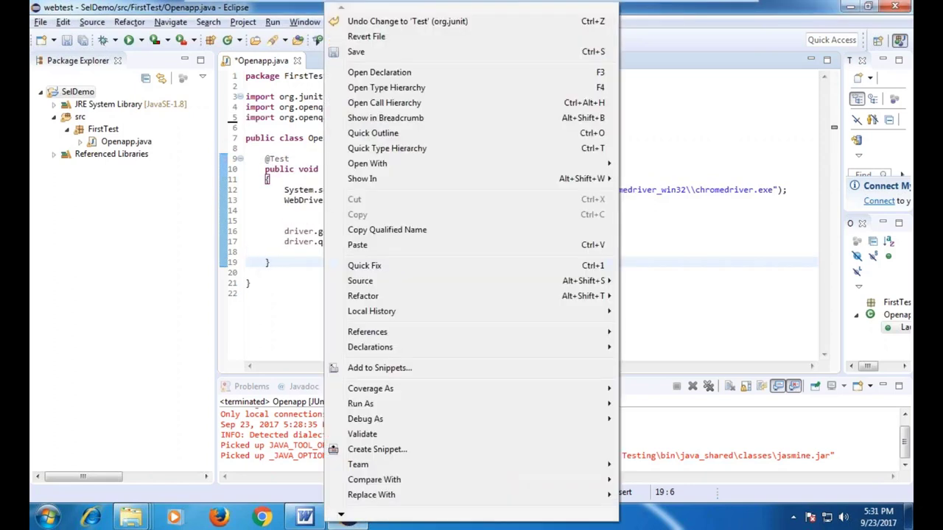
mouse_move(384, 401)
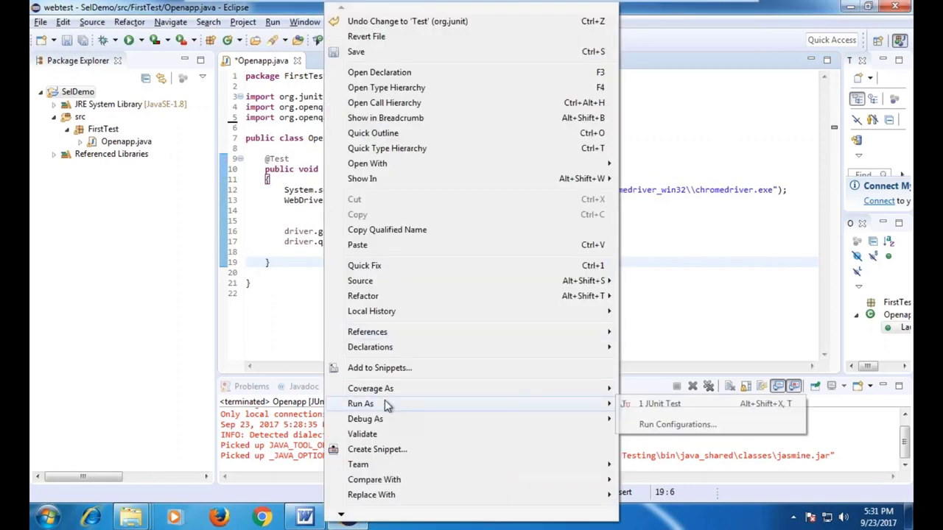
click(648, 407)
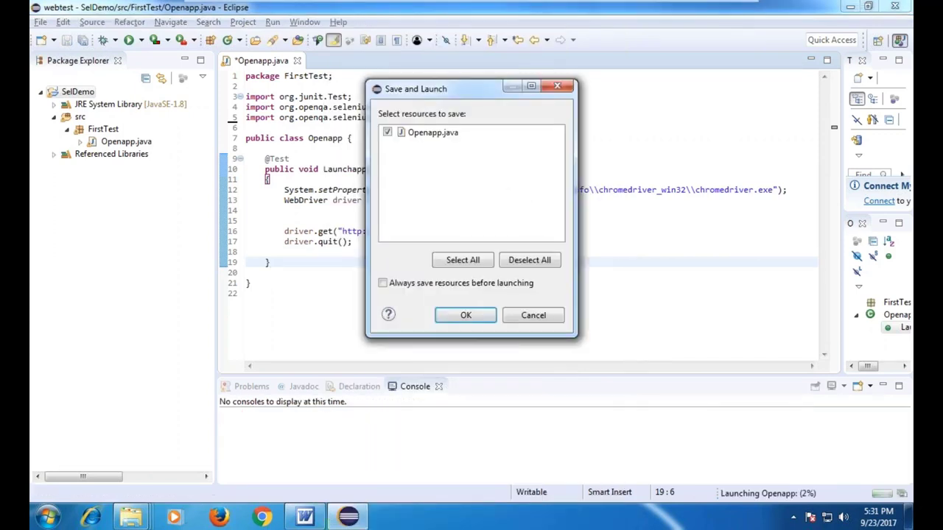
key(Return)
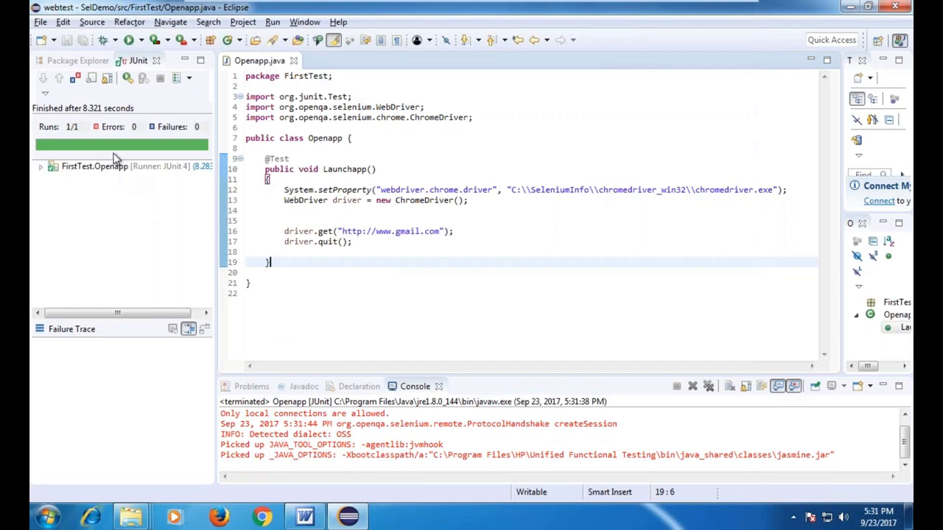
- Comment out the org.junit.Test import line with //
mouse_move(433, 200)
mouse_move(297, 190)
click(291, 159)
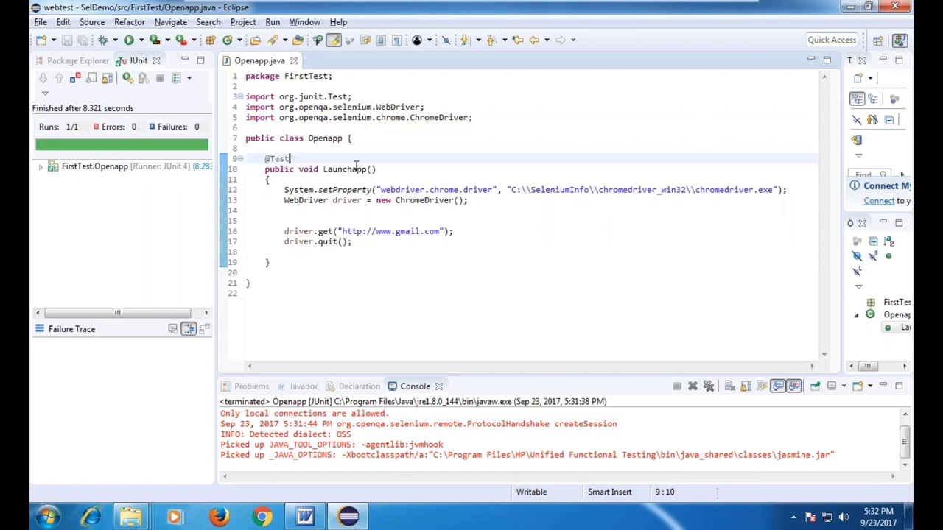
click(341, 97)
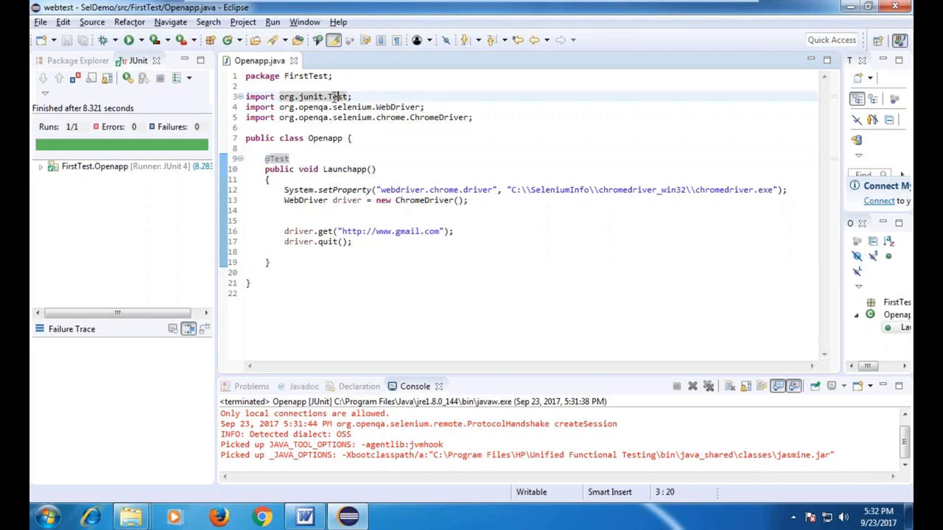
click(246, 97)
text(//)
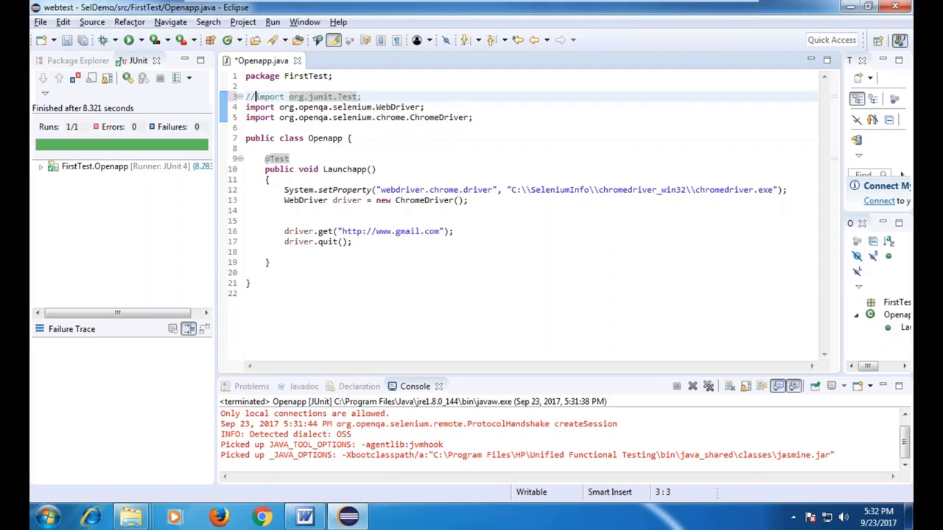
click(265, 149)
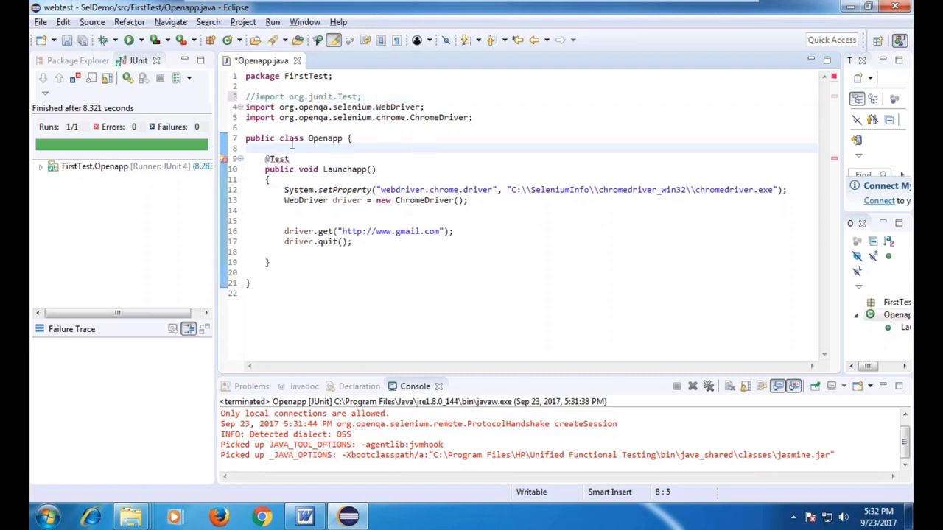
mouse_move(282, 157)
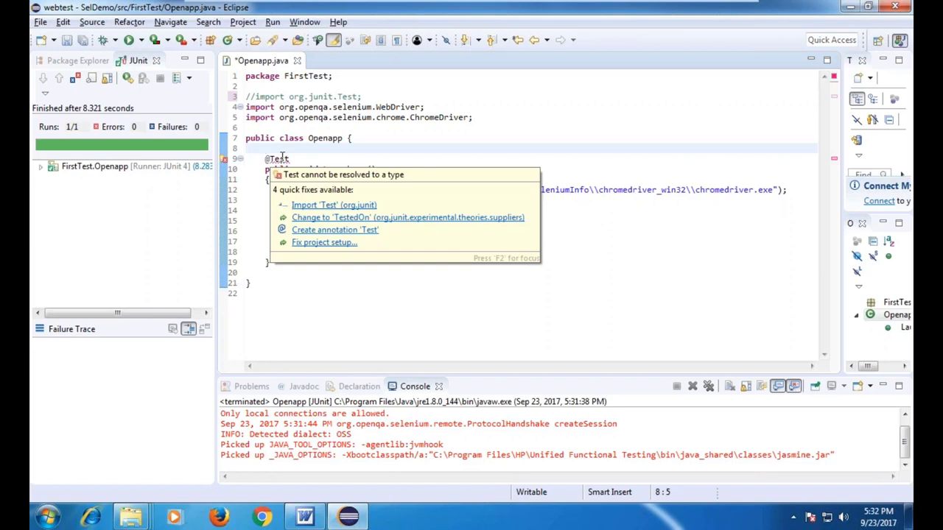
click(369, 302)
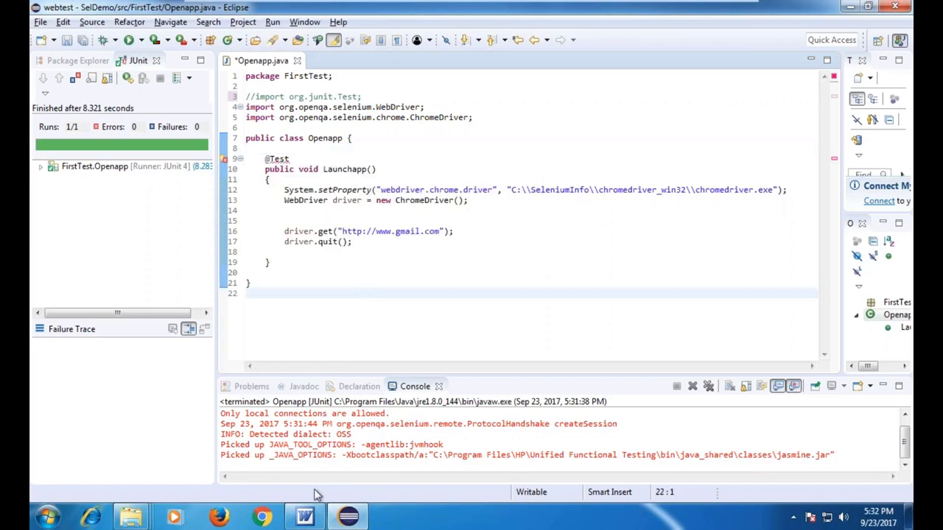
- Switch to Chrome, open google.com and search for "testng for eclipse"
click(262, 517)
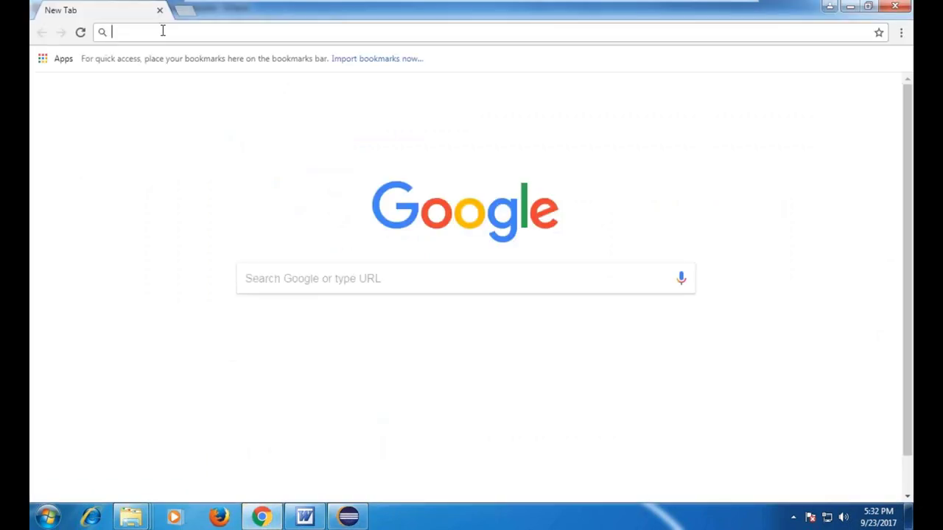
click(163, 31)
text(google.com)
key(Return)
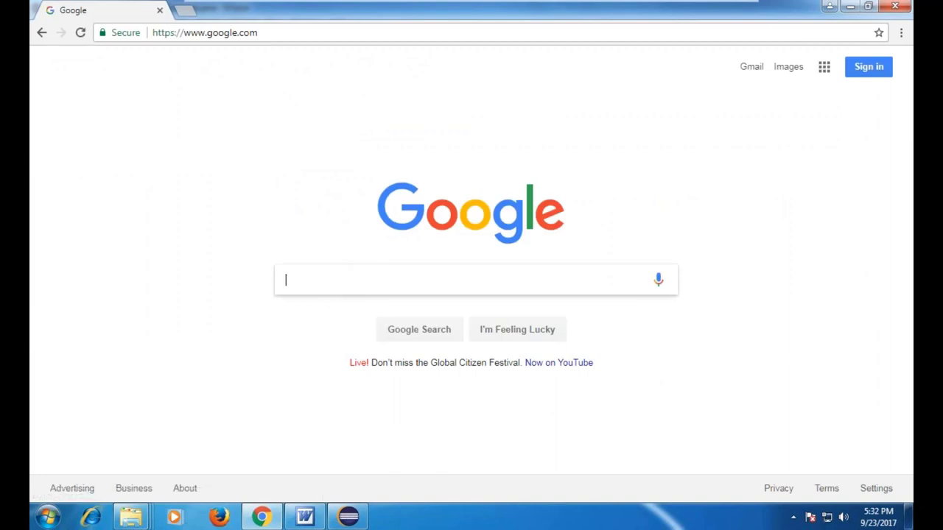
text(te)
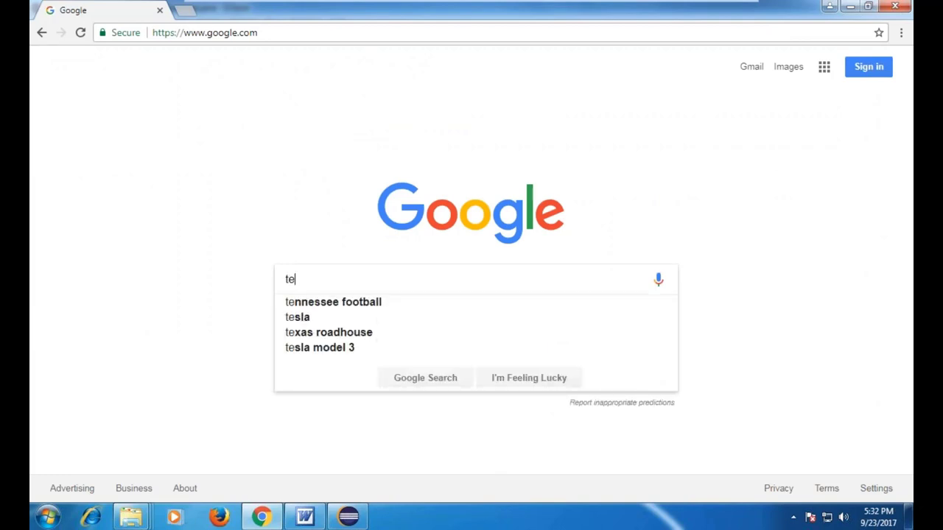
text(stng)
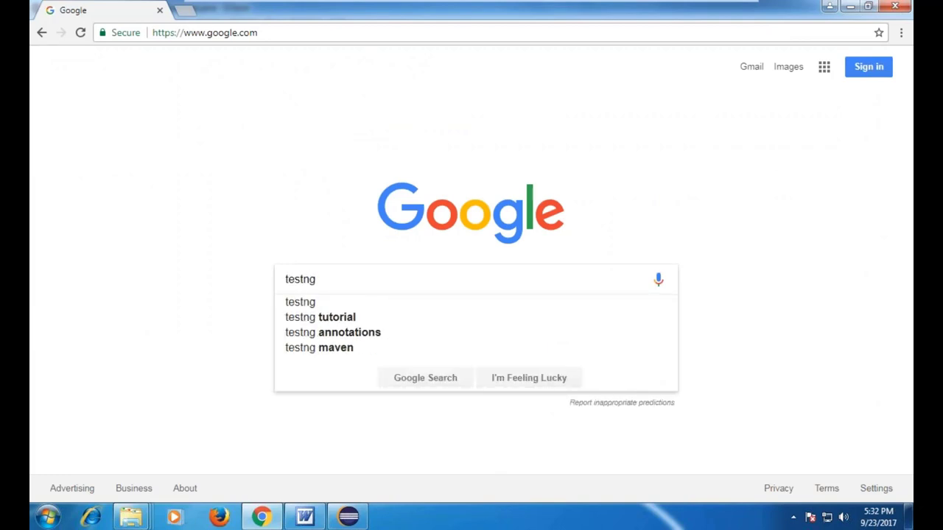
text( for)
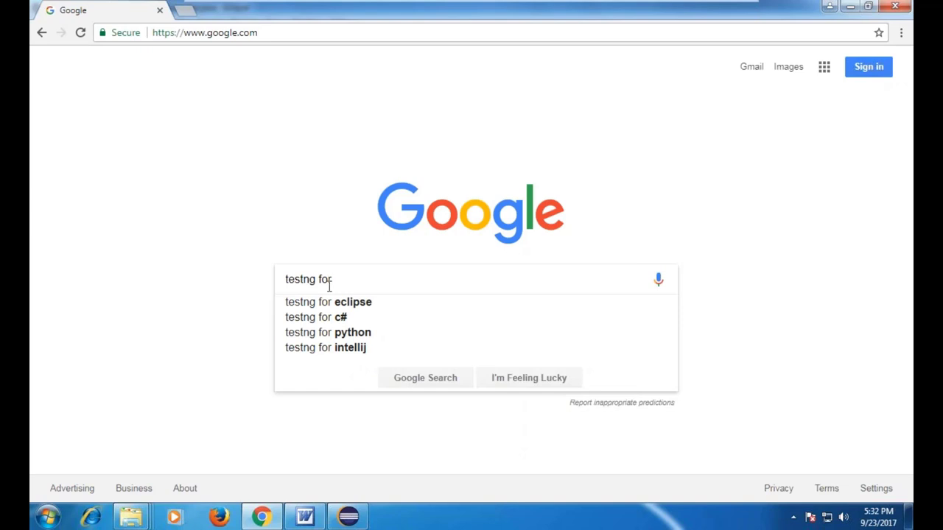
click(340, 303)
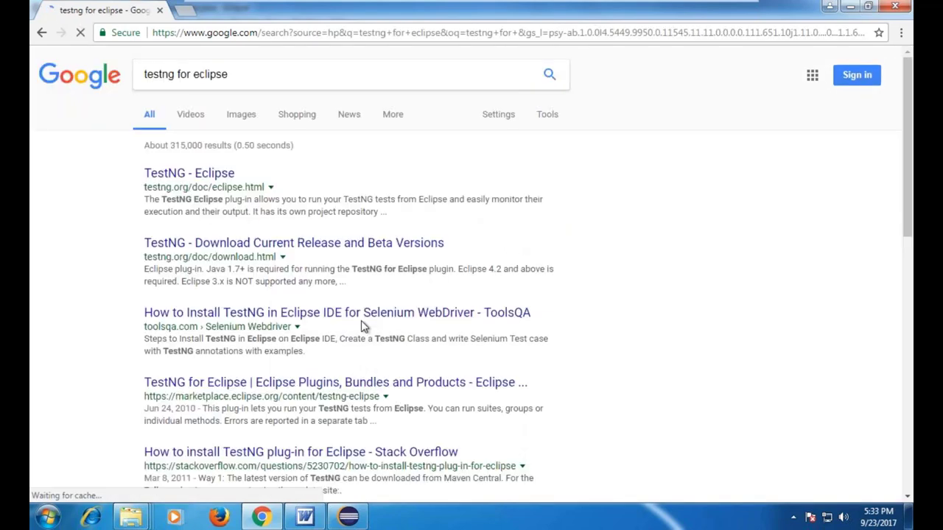
- Open the TestNG - Eclipse result, follow its plug-in installation link and go to the Eclipse Marketplace page for TestNG for Eclipse
click(188, 173)
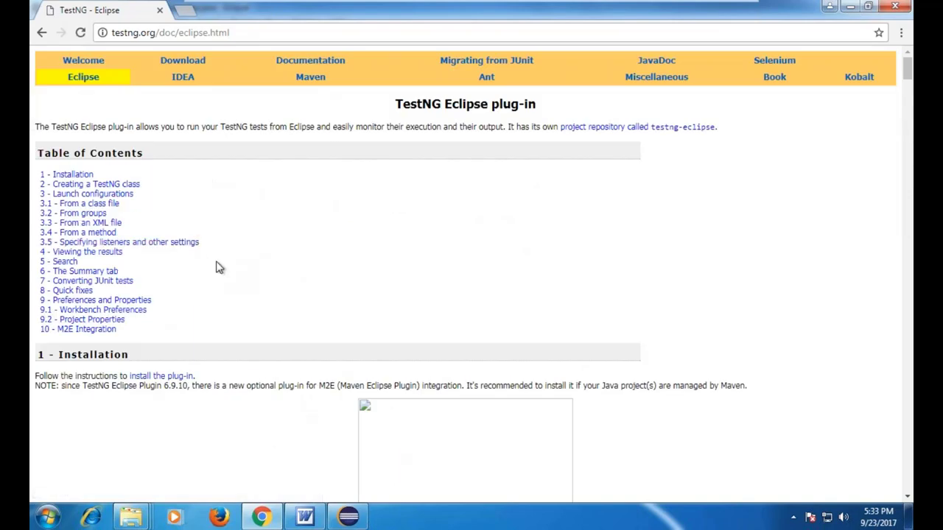
click(158, 376)
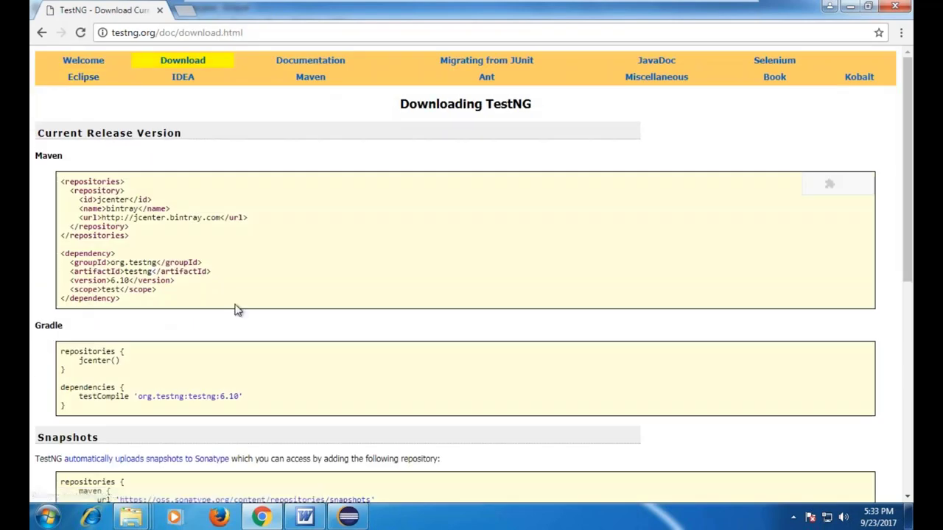
scroll(235, 309, down, 3)
scroll(235, 311, down, 1)
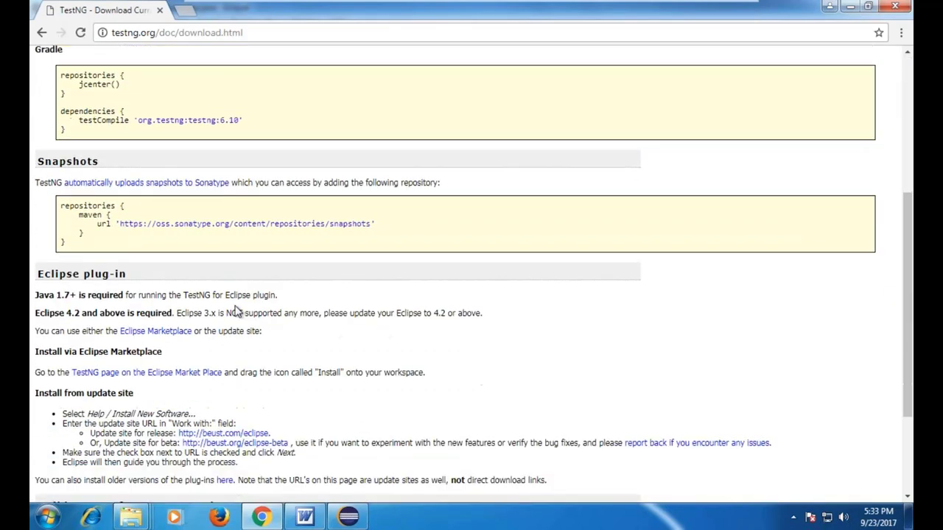
click(157, 332)
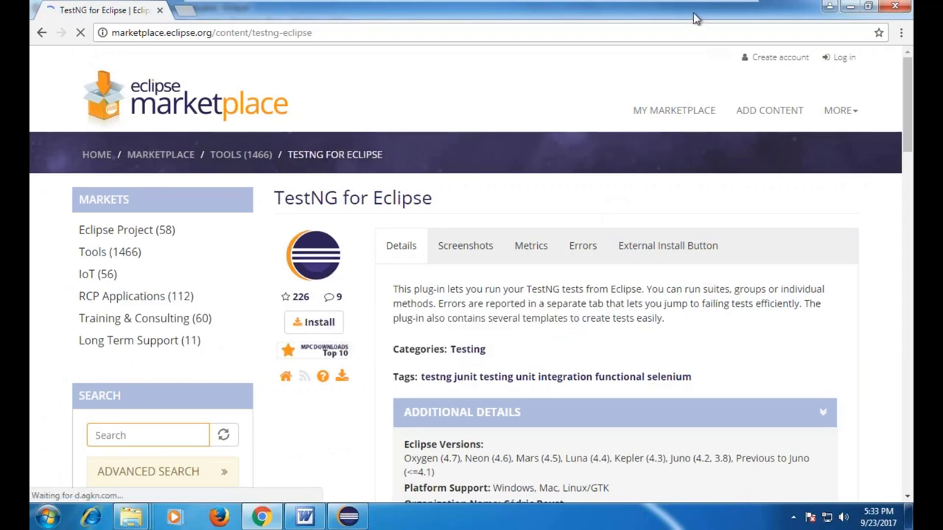
- Shrink Chrome beside Eclipse and drop the Marketplace page's TestNG Install button onto the Eclipse workspace, bringing up the installation dialog
key(super+Down)
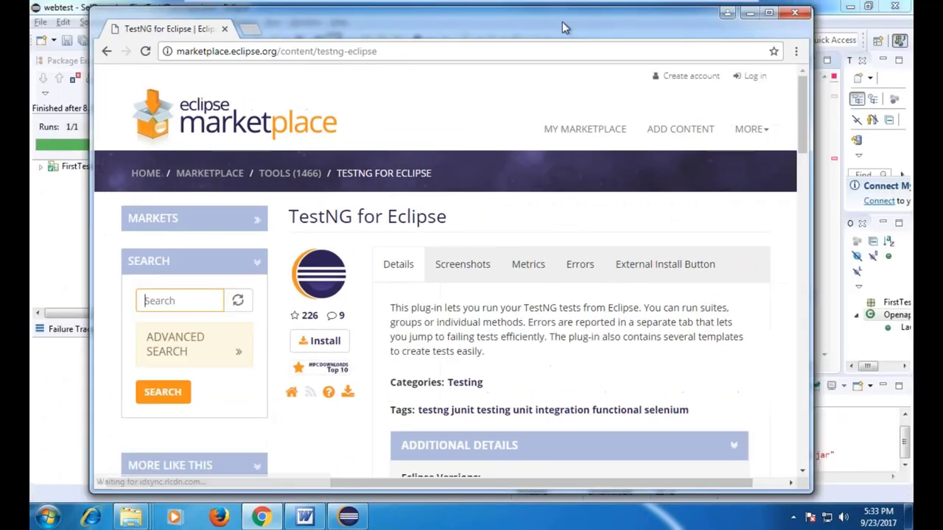
drag(561, 22, 724, 33)
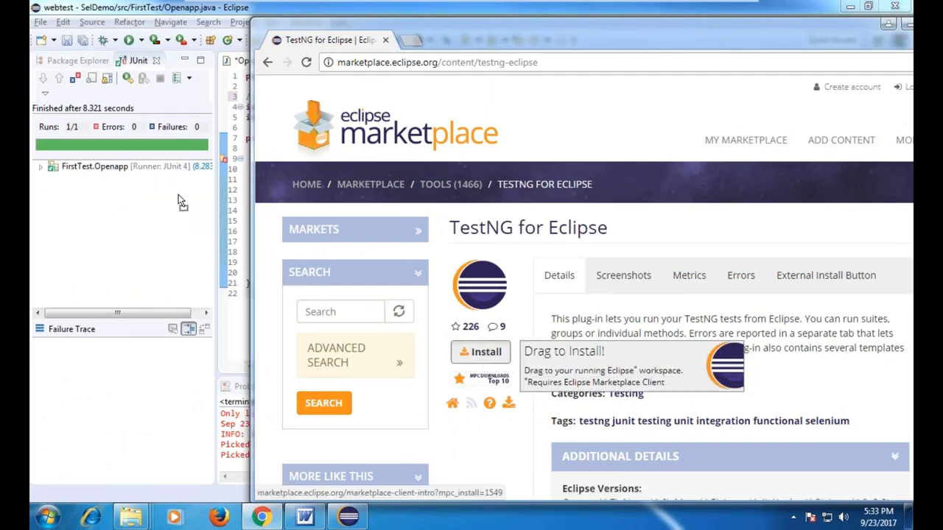
drag(481, 352, 45, 117)
click(93, 253)
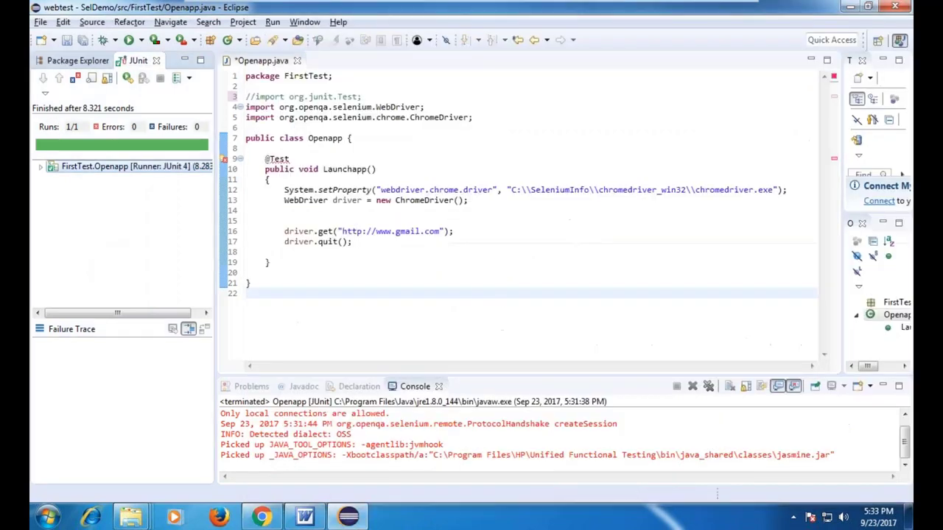
click(77, 60)
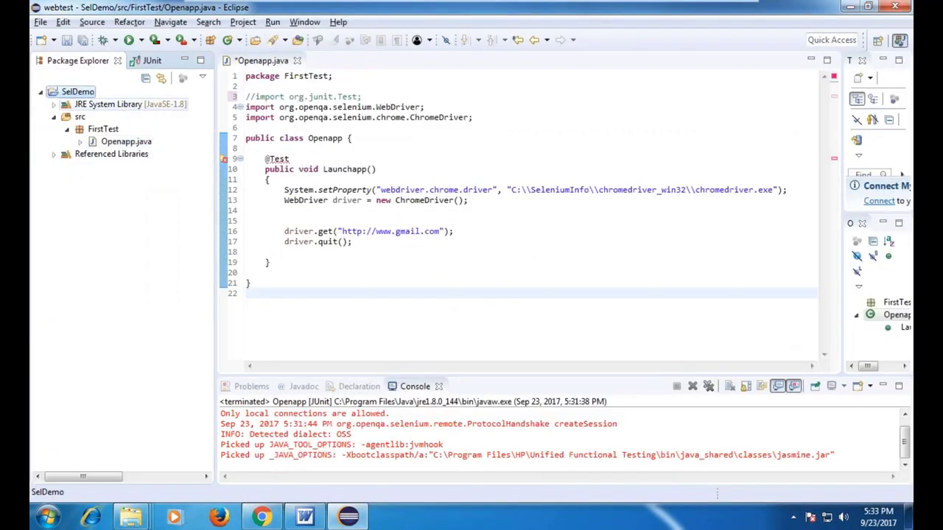
click(263, 520)
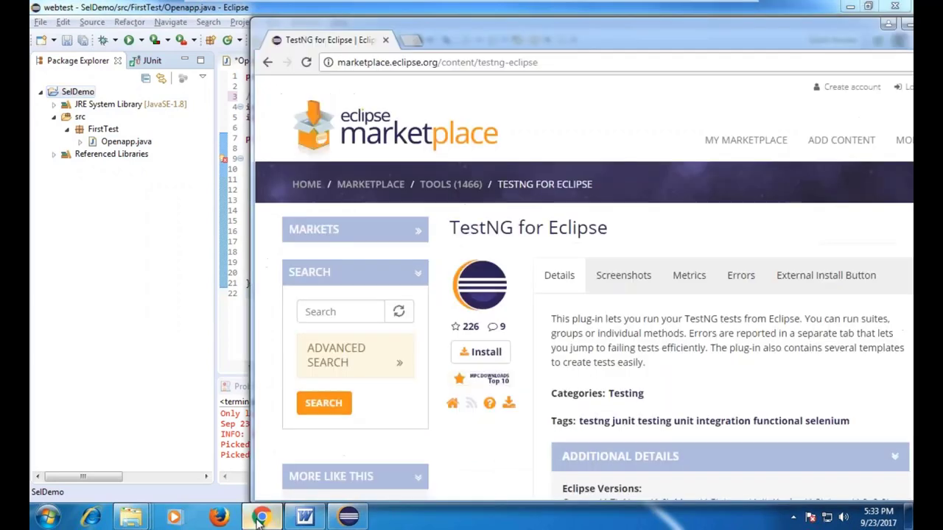
drag(478, 352, 265, 239)
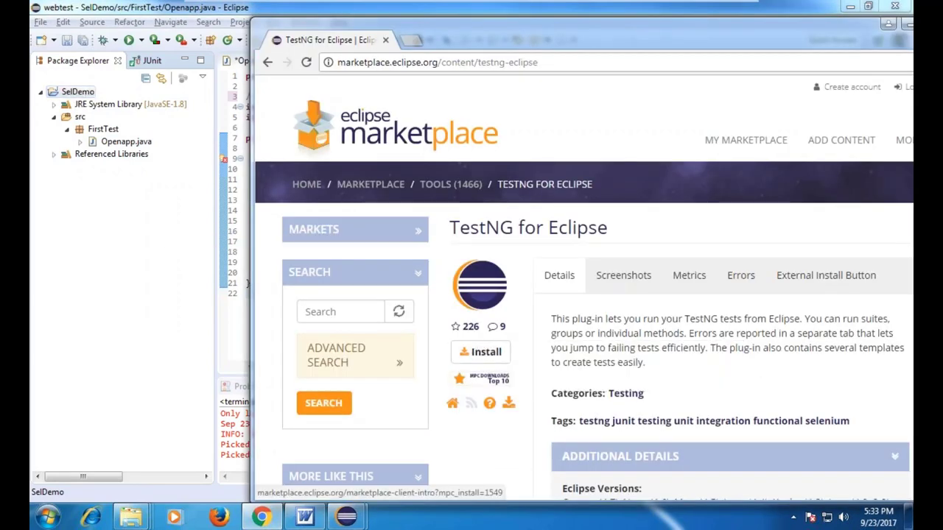
drag(722, 41, 534, 63)
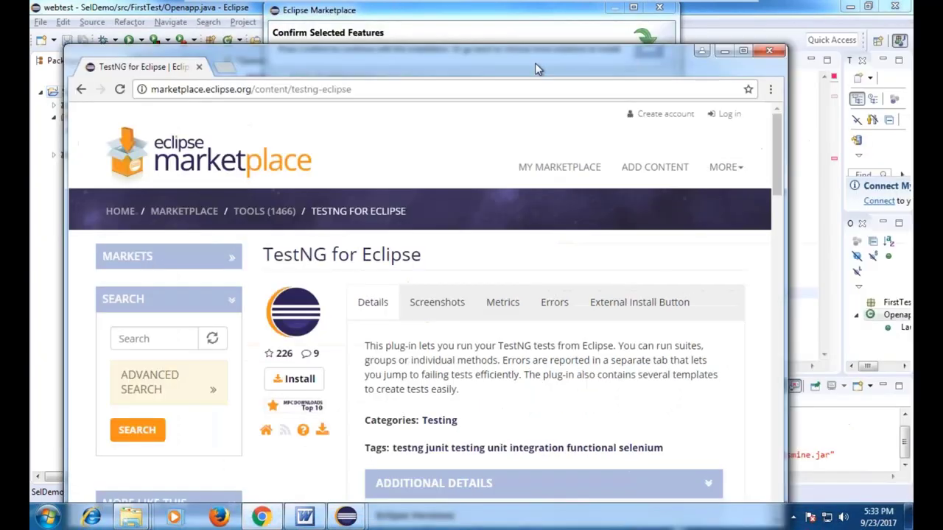
click(709, 59)
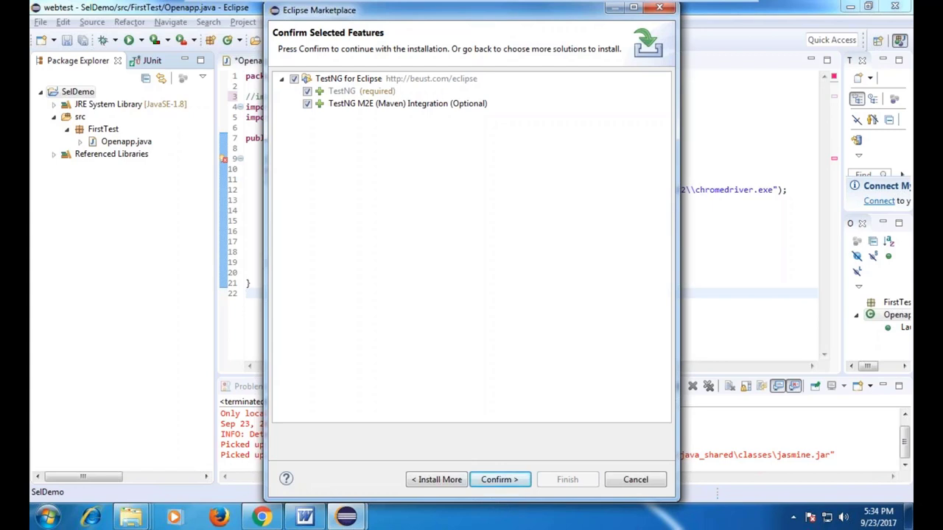
- Confirm both TestNG features, accept the Apache License, install despite the unsigned content and save Openapp.java for the Eclipse restart
click(504, 479)
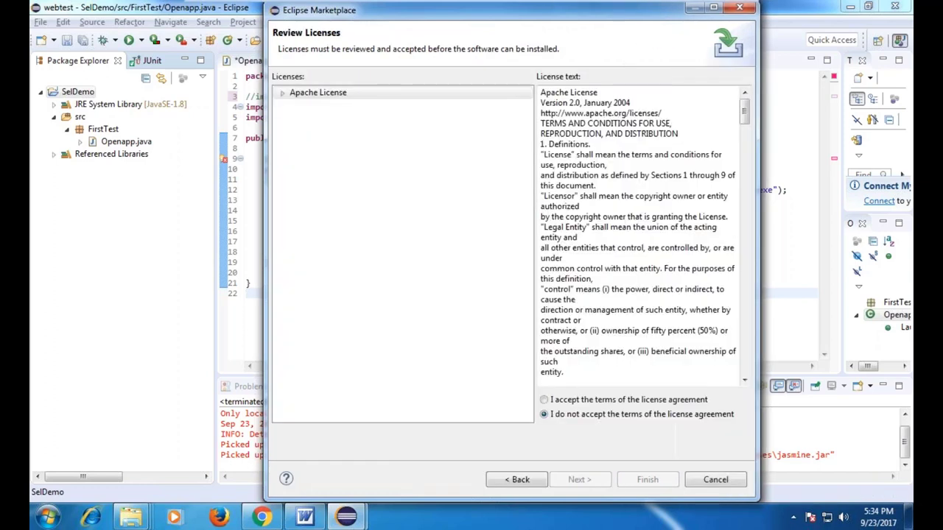
click(573, 403)
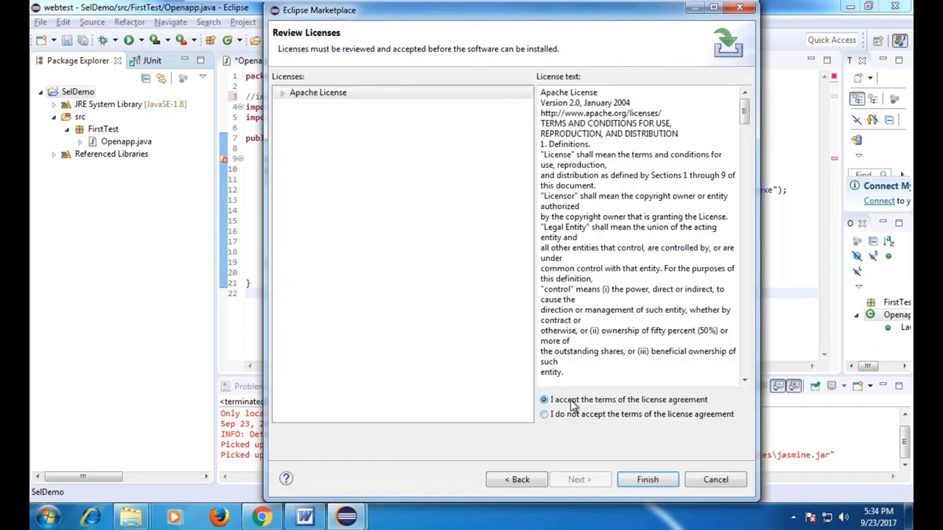
click(626, 482)
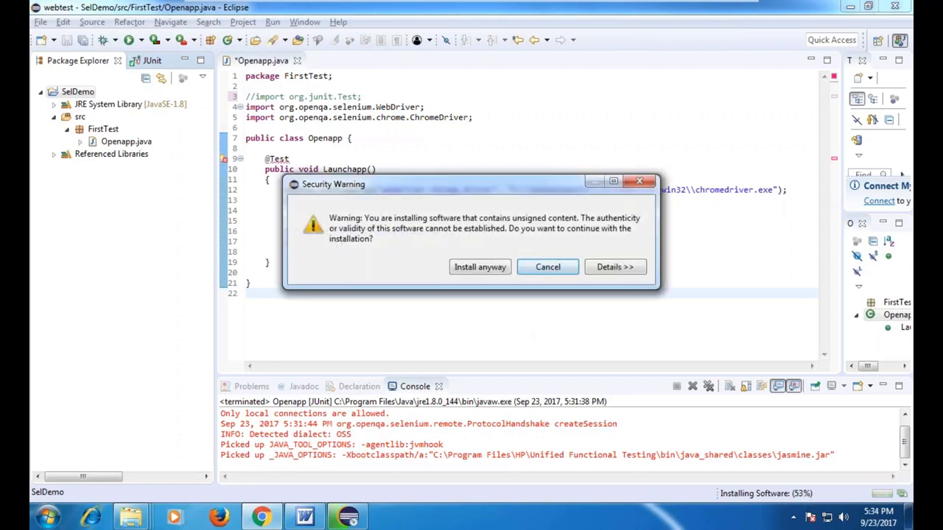
click(466, 269)
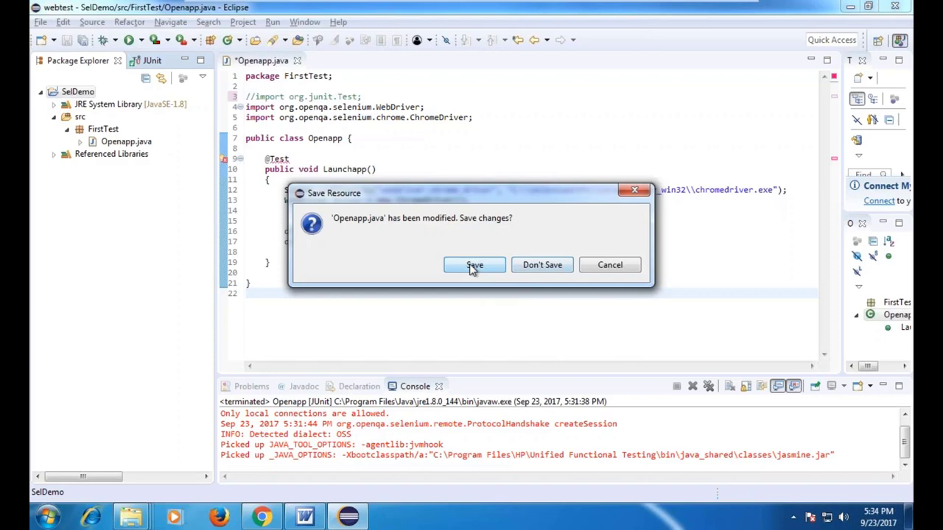
click(472, 267)
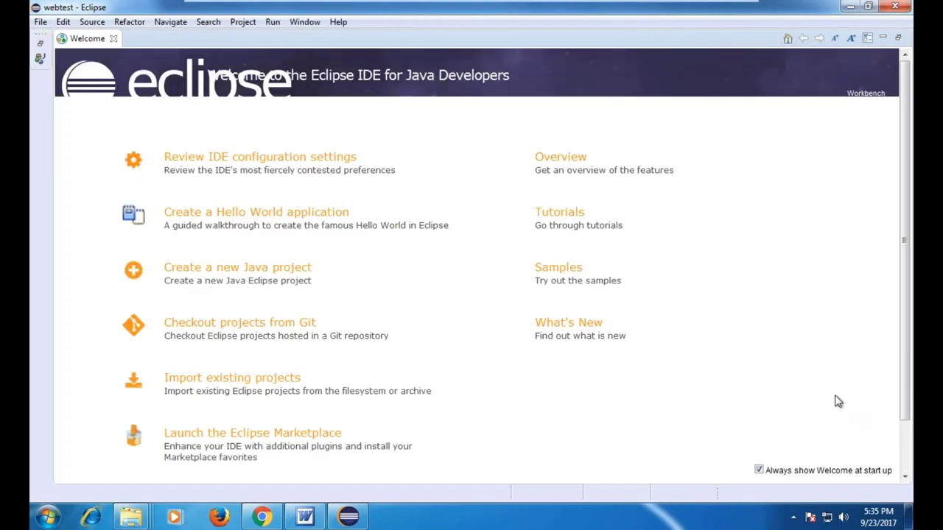
click(40, 44)
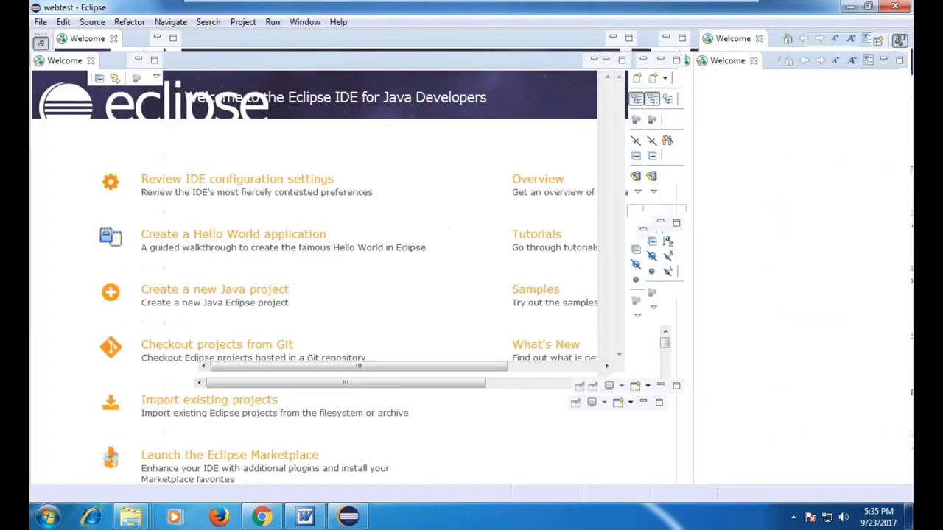
click(754, 61)
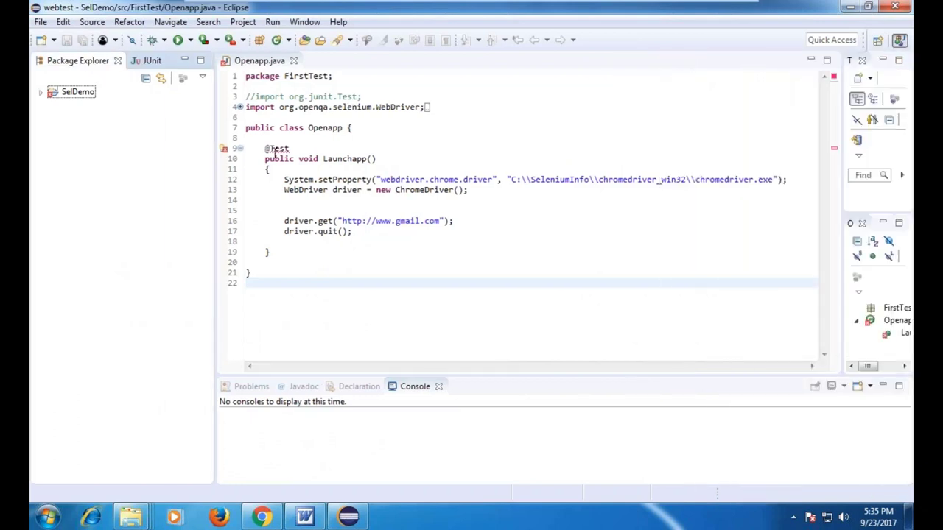
mouse_move(278, 149)
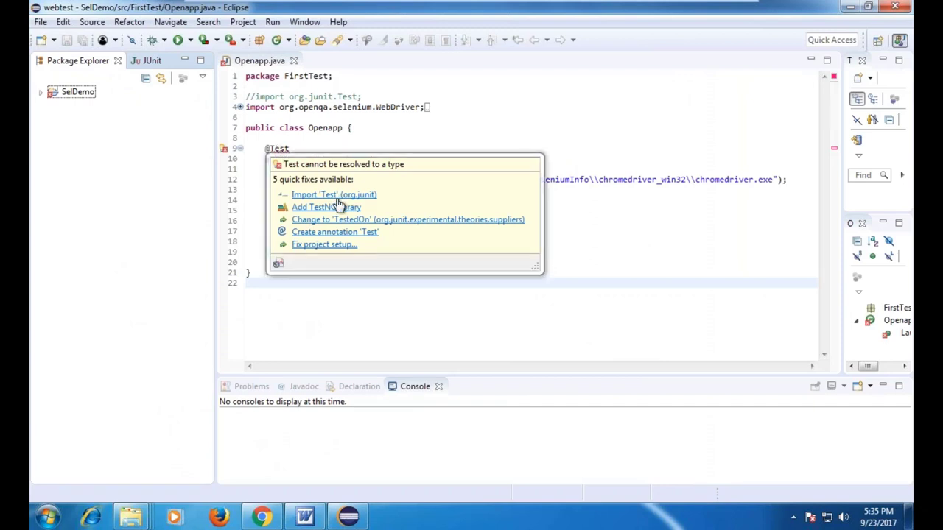
click(316, 208)
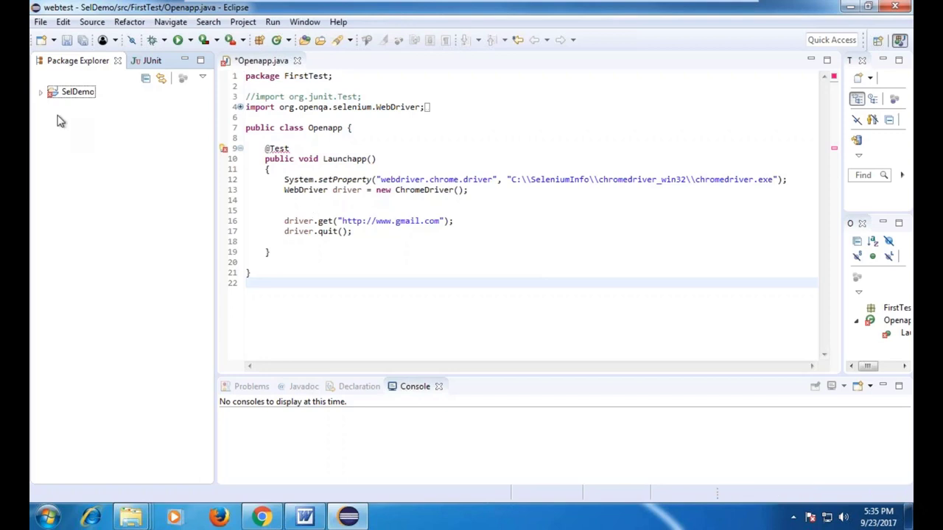
click(41, 92)
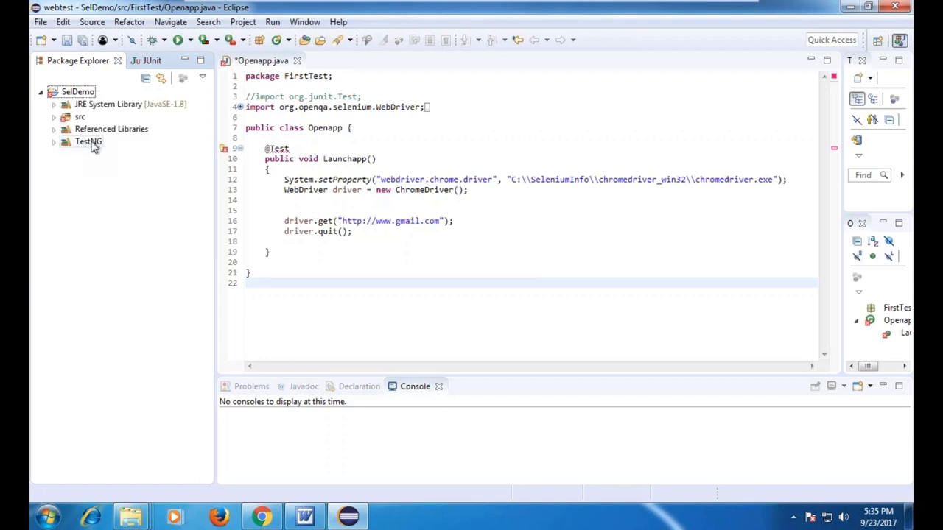
click(54, 142)
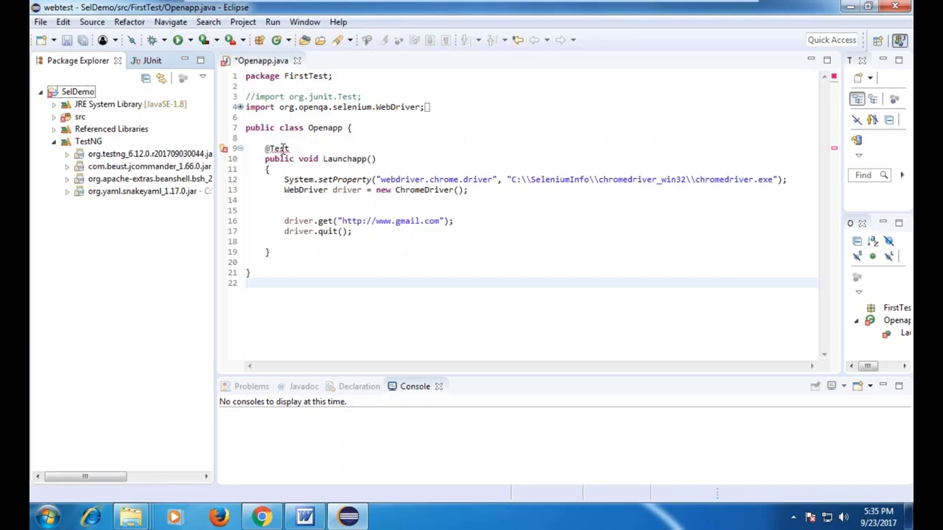
click(308, 151)
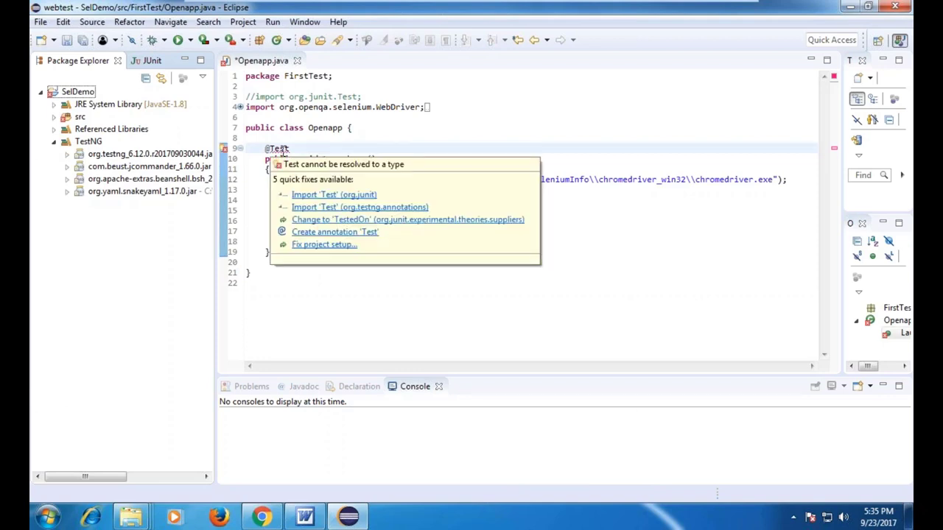
click(363, 207)
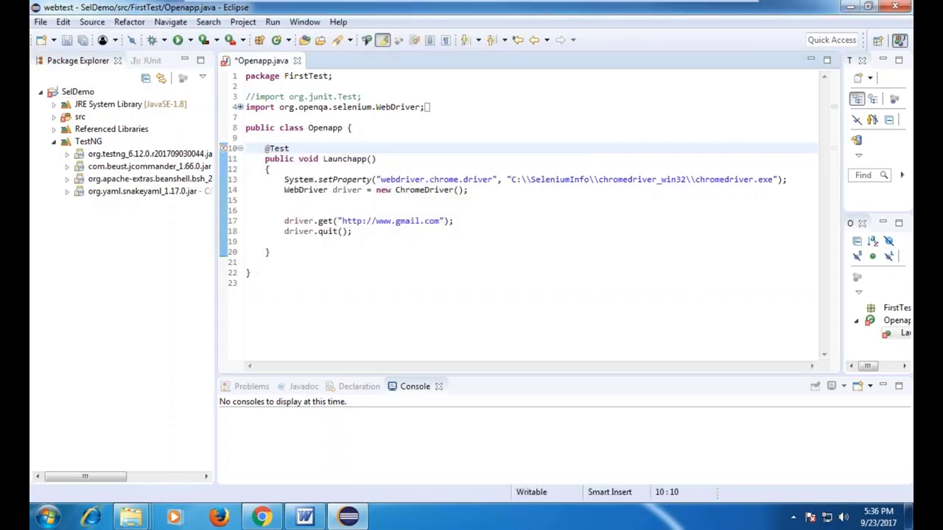
- Run the Openapp class as a TestNG Test, saving Openapp.java before the launch
click(387, 272)
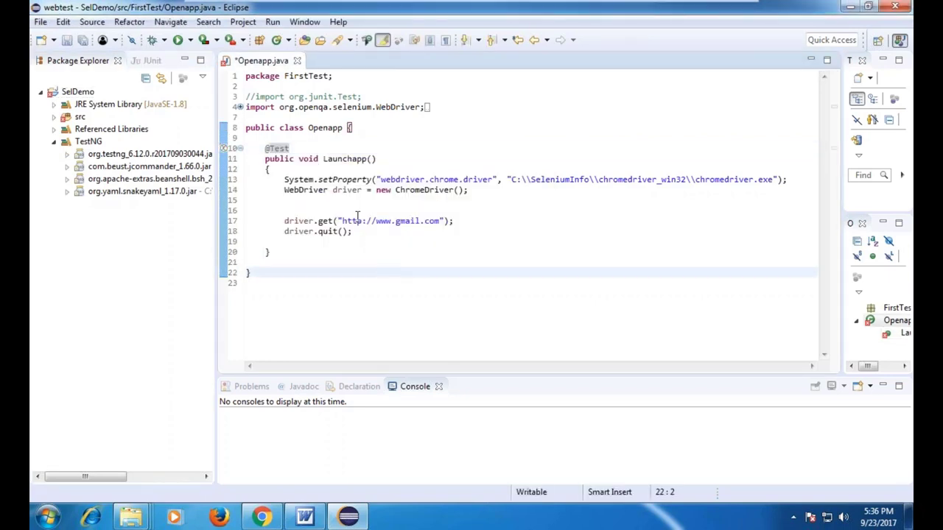
right_click(384, 180)
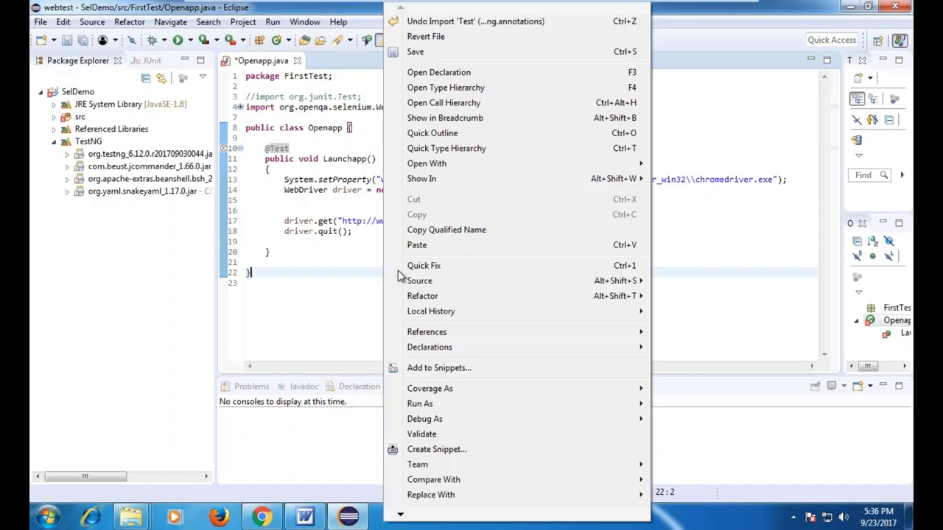
mouse_move(455, 412)
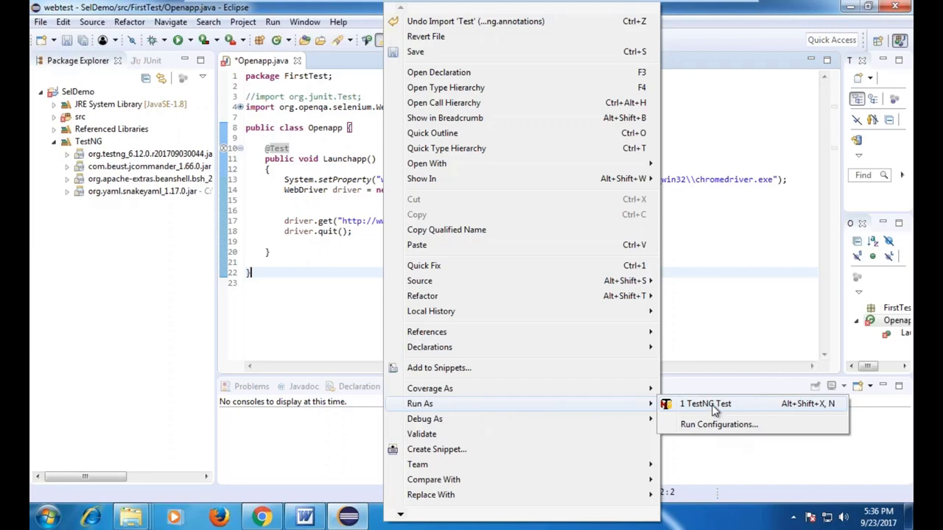
click(713, 410)
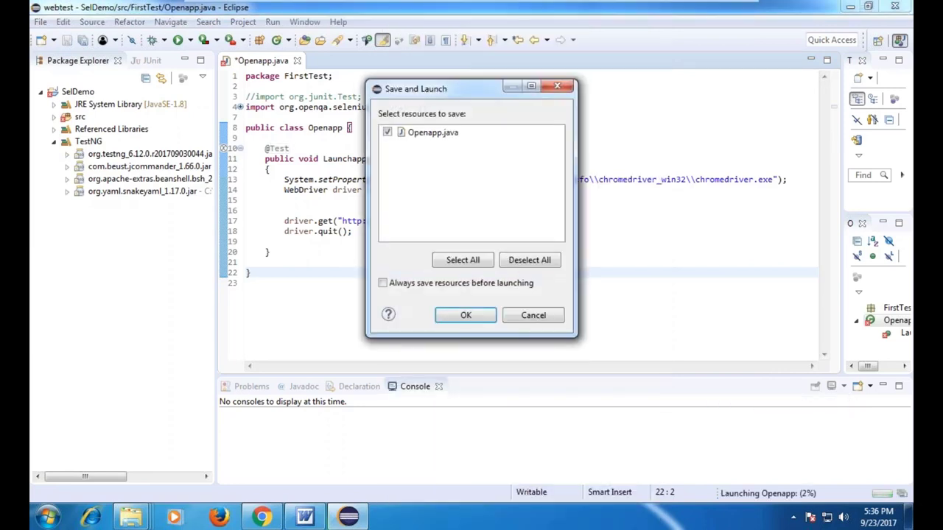
click(464, 316)
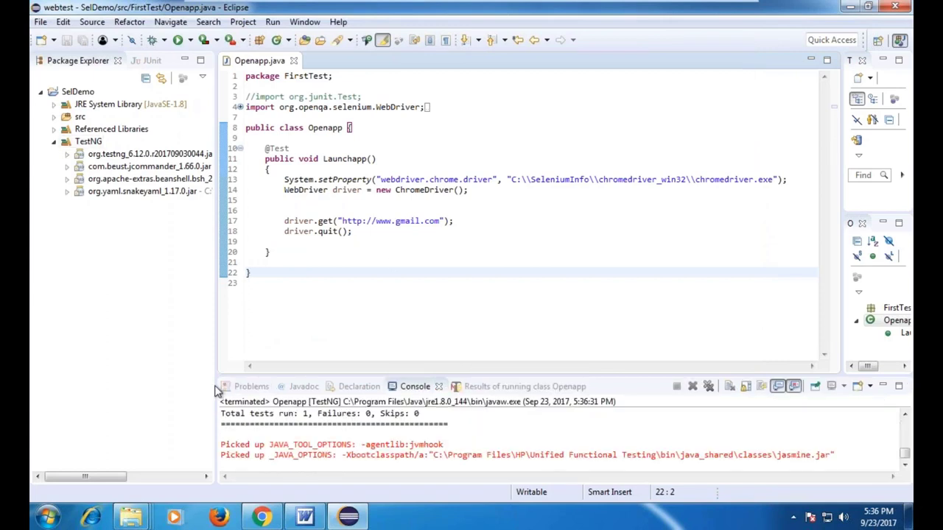
- Close both geckodriver-v0.19.0-win64 folder windows and the duplicate chromedriver_win32 window
mouse_move(134, 515)
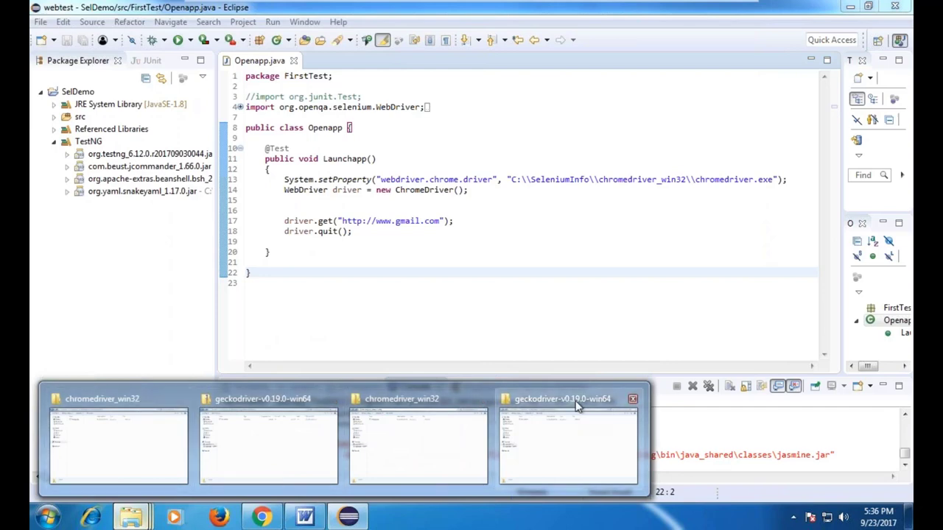
click(632, 398)
click(481, 399)
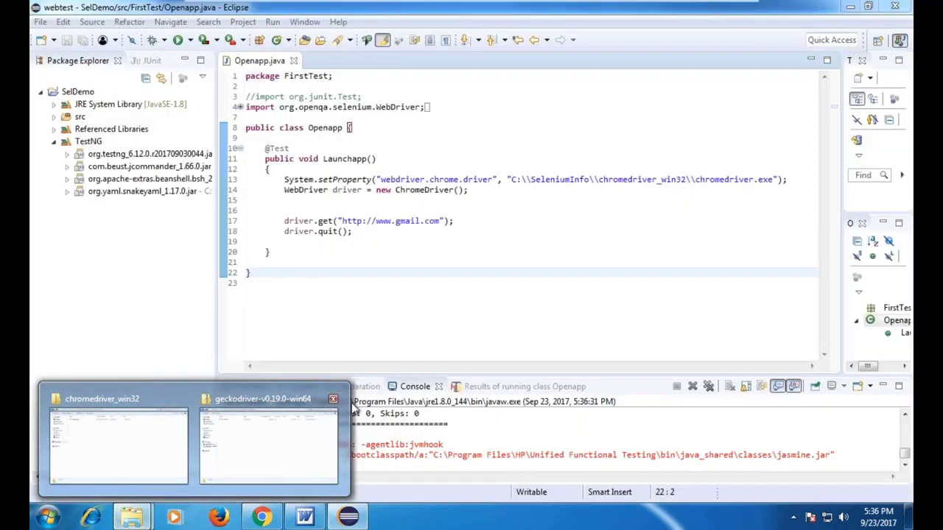
click(330, 398)
- In the remaining chromedriver_win32 folder window, go to C:\webtest\SelDemo\test-output to view the TestNG report files
click(129, 400)
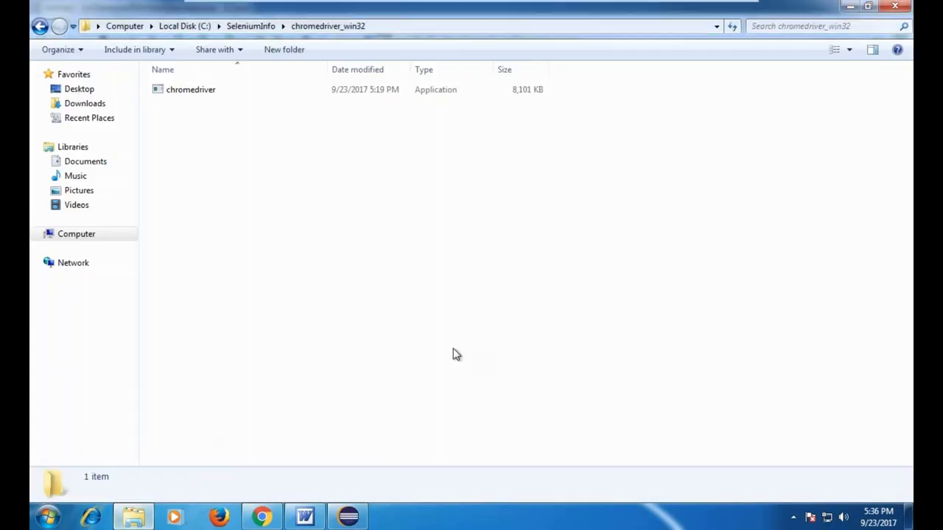
click(94, 236)
double_click(221, 98)
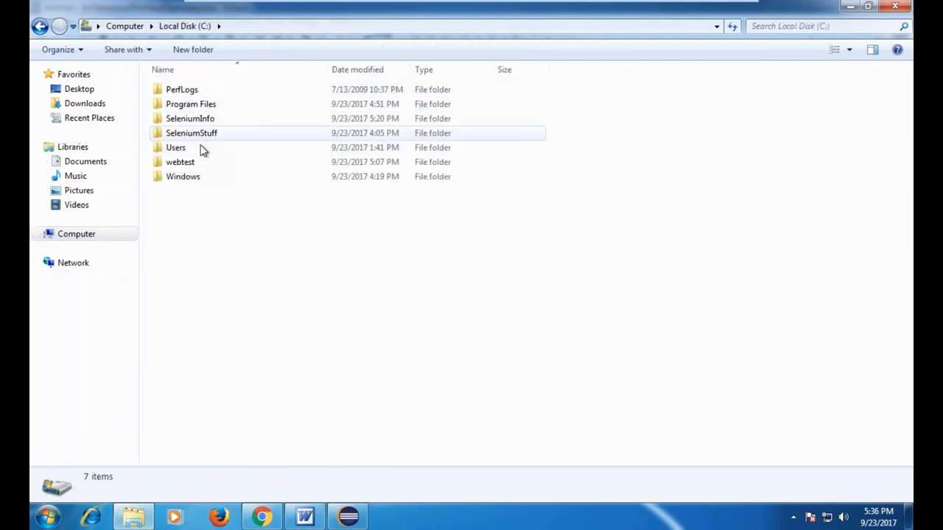
double_click(181, 162)
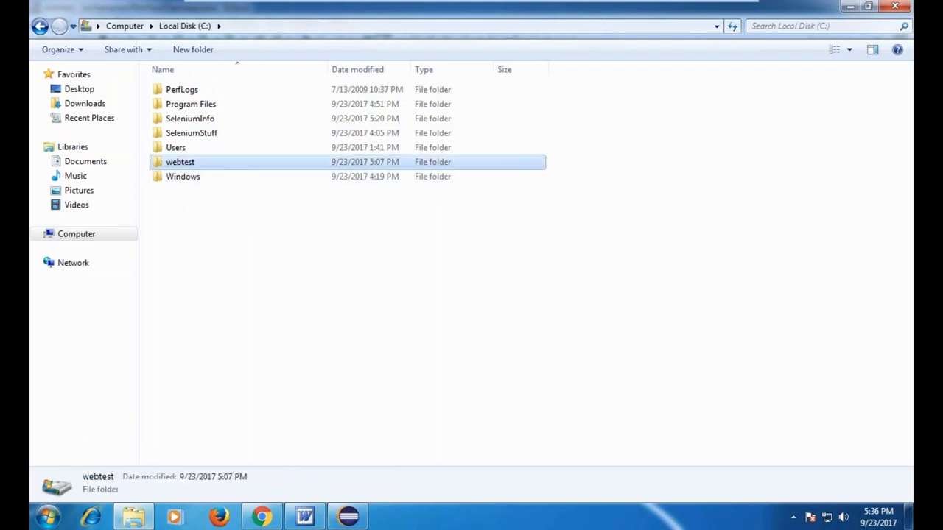
double_click(184, 104)
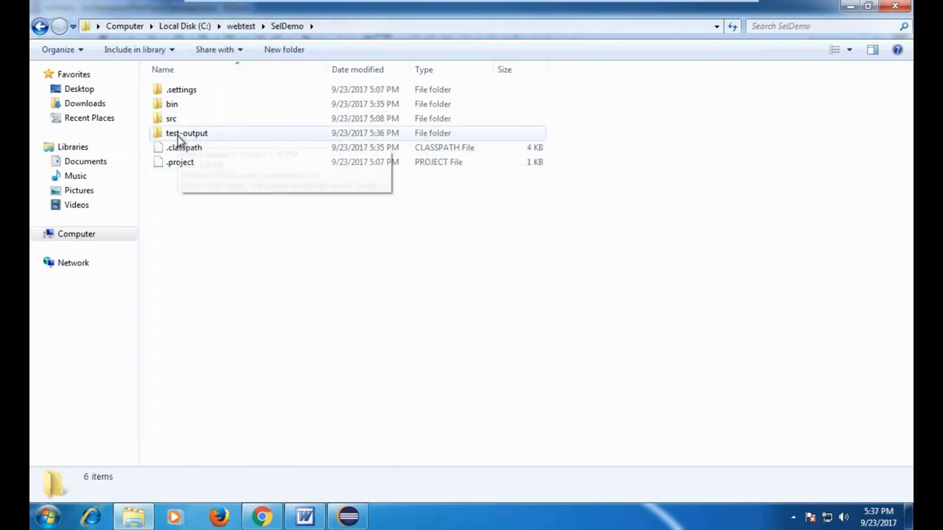
double_click(177, 135)
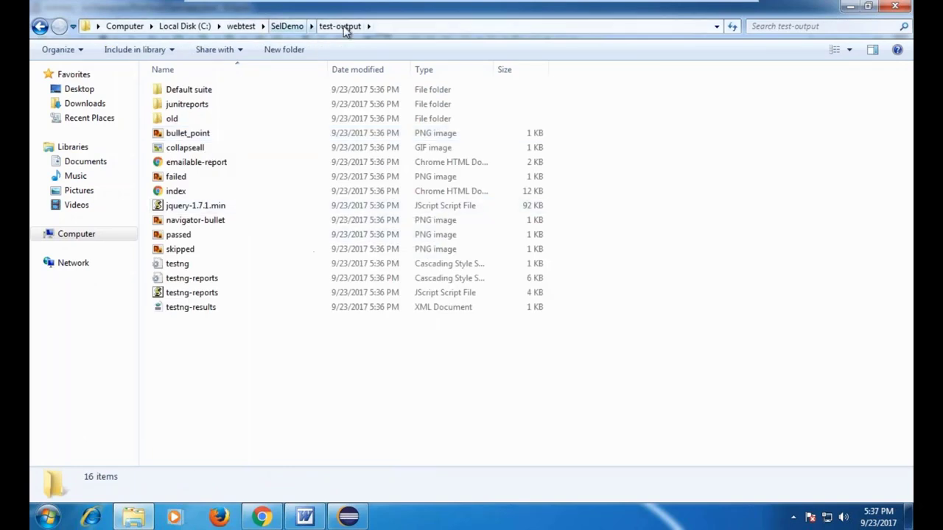
- Open emailable-report in Chrome and maximize the window to examine the TestNG results
click(193, 163)
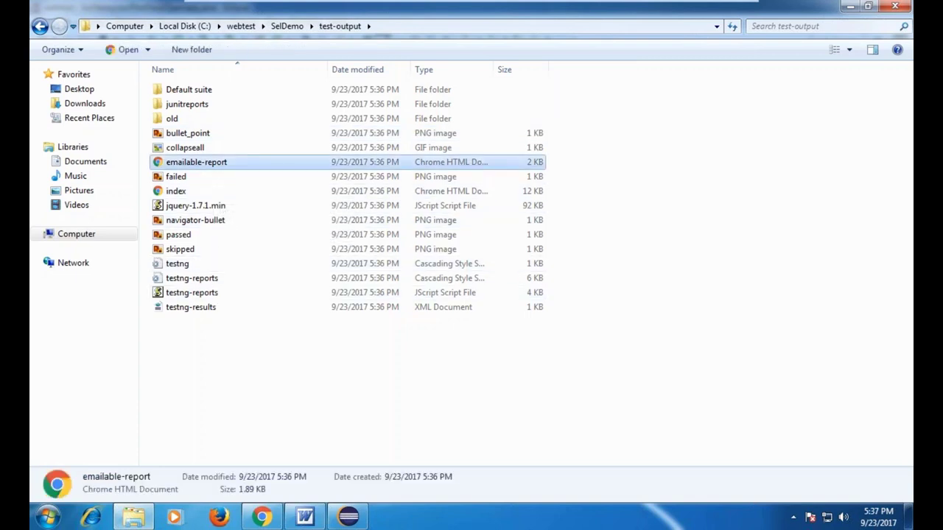
double_click(204, 168)
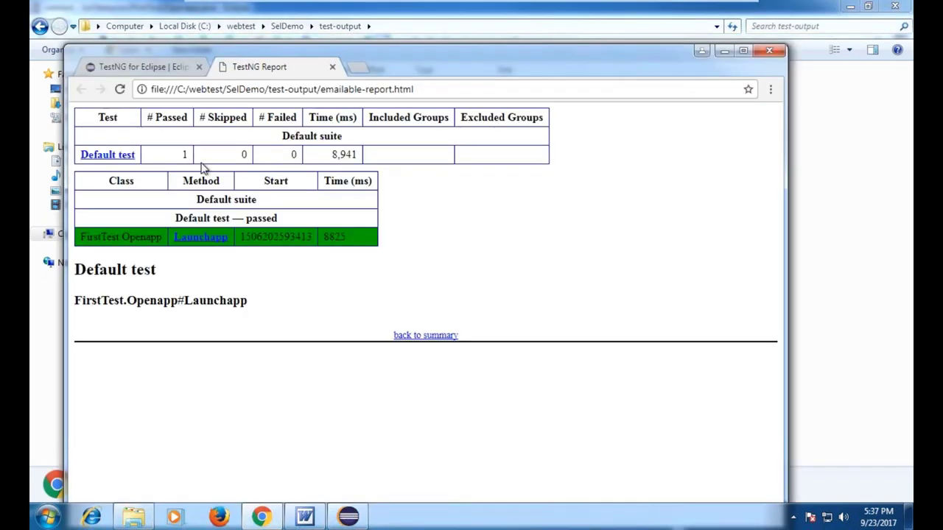
double_click(516, 74)
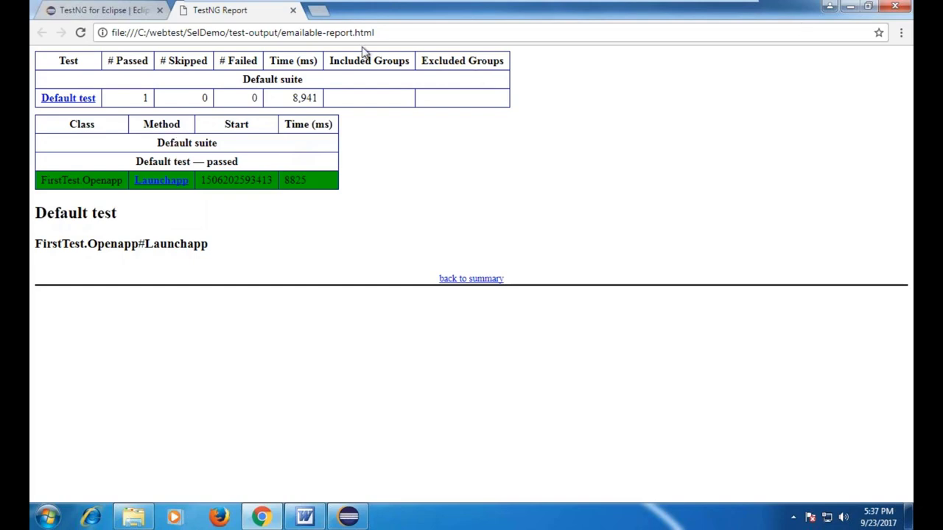
- Close the TestNG Report and Chrome, and switch back to Eclipse
click(294, 11)
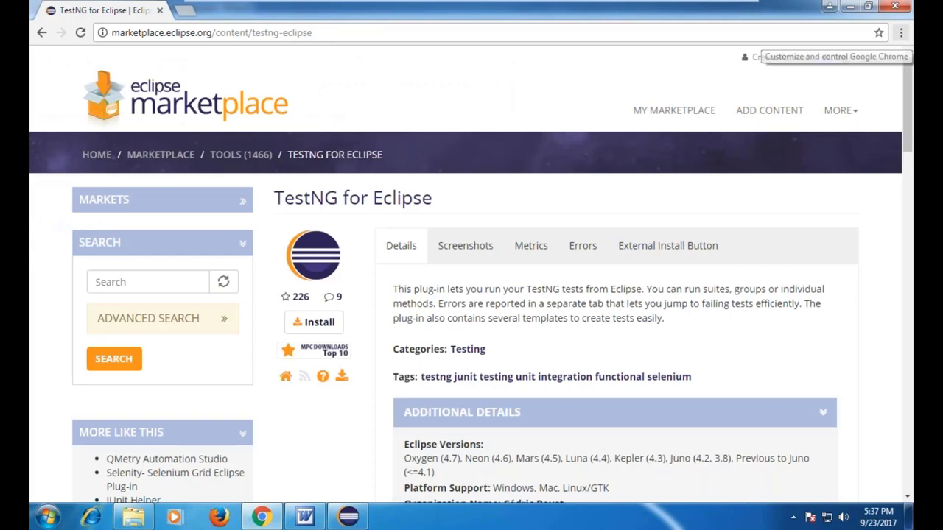
click(895, 7)
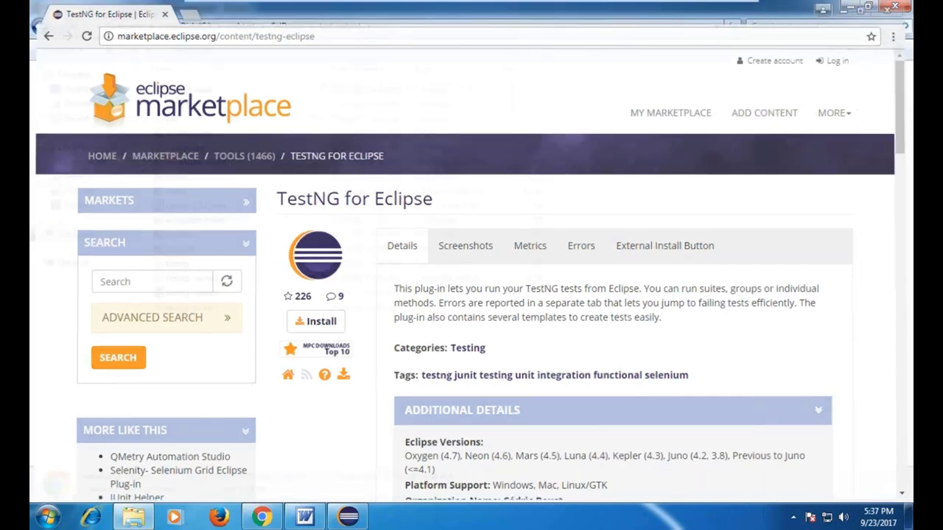
click(348, 518)
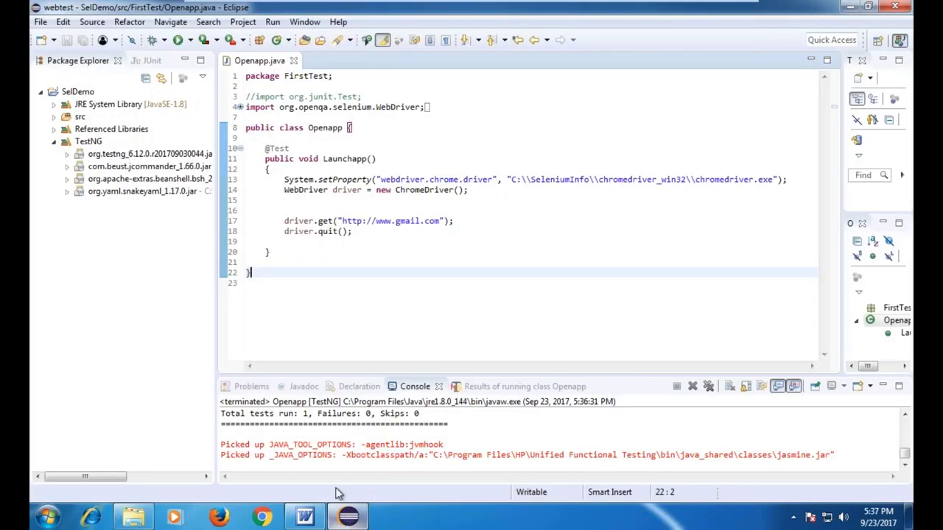